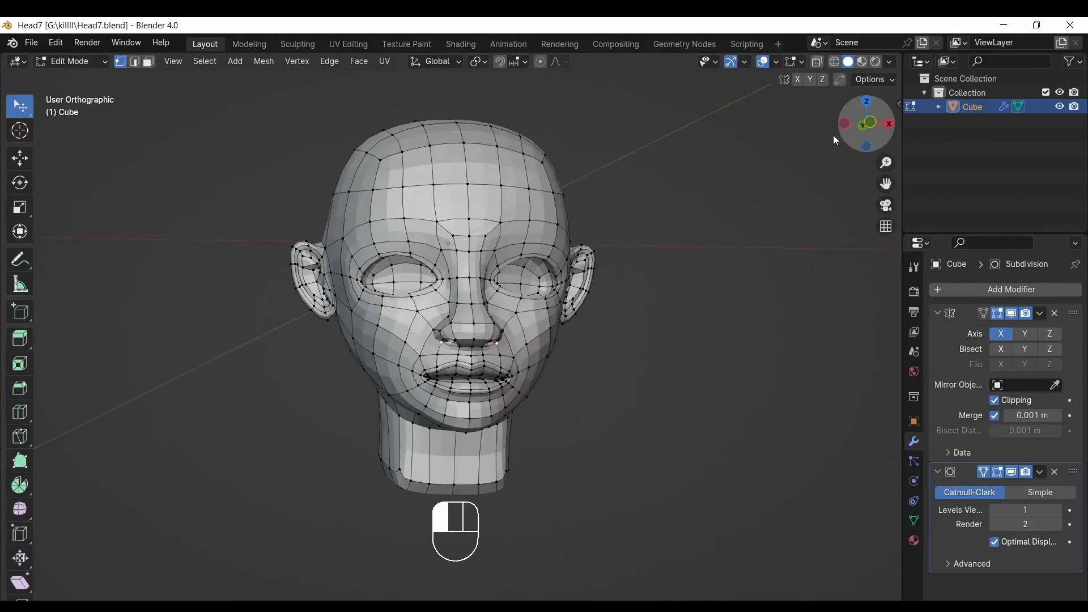
Shrink/fatten the edge loop around the eye sockets along its normals.
click(867, 123)
drag(886, 163, 886, 139)
drag(886, 184, 886, 188)
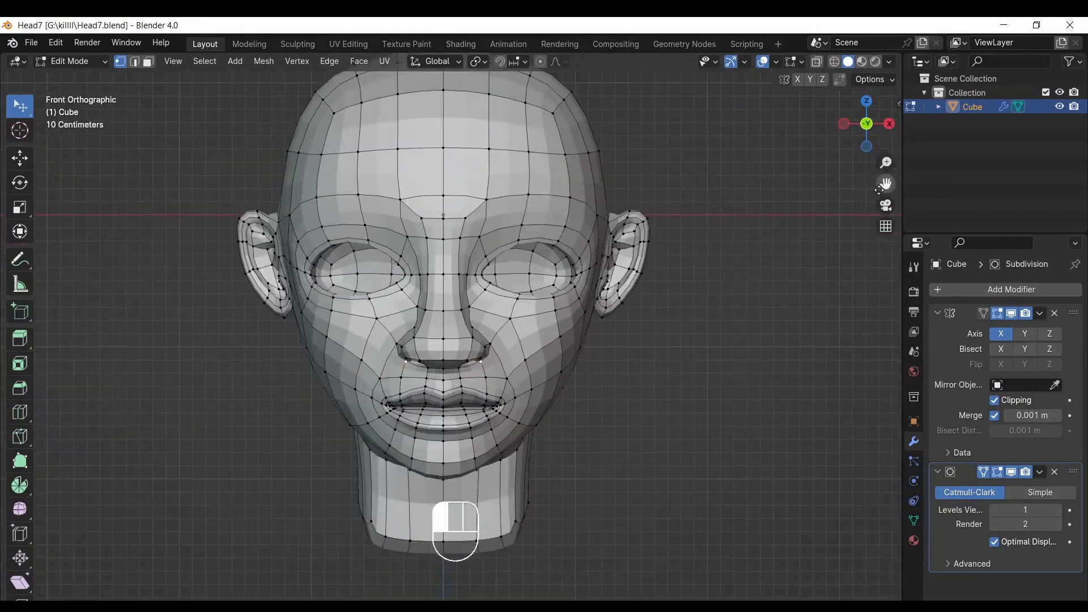
drag(870, 142, 859, 183)
drag(886, 184, 592, 228)
middle_drag(551, 261, 499, 217)
key(alt+s)
click(647, 247)
key(g)
key(g)
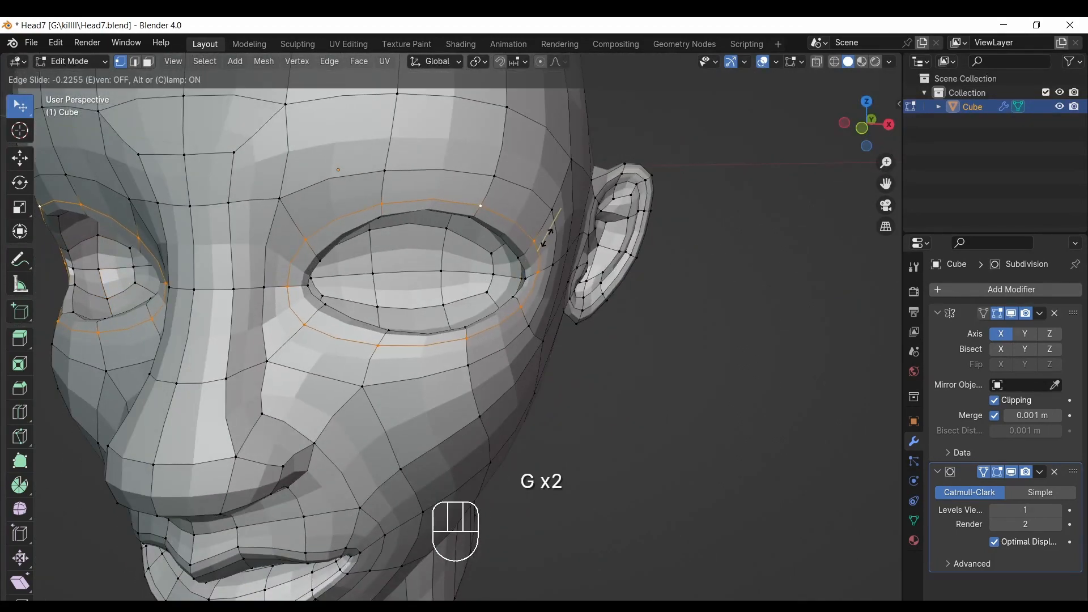
right_click(737, 164)
Snap the 3D cursor to the midpoint of the two central vertices inside the +X side eye socket.
mouse_move(868, 124)
mouse_down()
mouse_move(923, 117)
mouse_move(933, 146)
mouse_move(874, 120)
mouse_up()
mouse_move(885, 164)
mouse_down()
mouse_move(888, 174)
mouse_move(887, 144)
mouse_up()
drag(886, 183, 888, 156)
drag(868, 124, 847, 126)
click(426, 236)
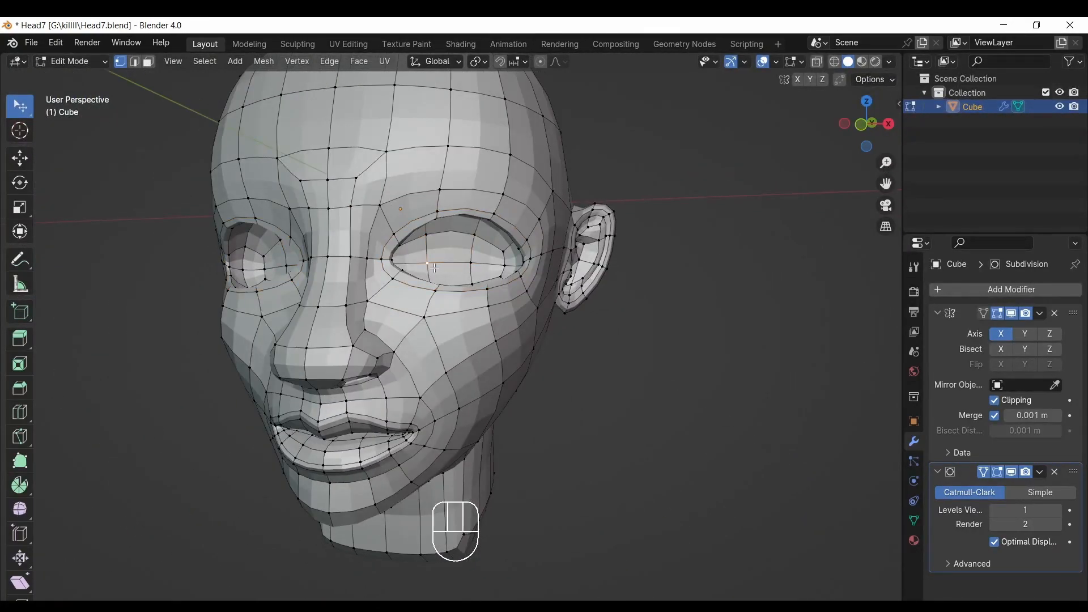
key(shift+s)
click(473, 274)
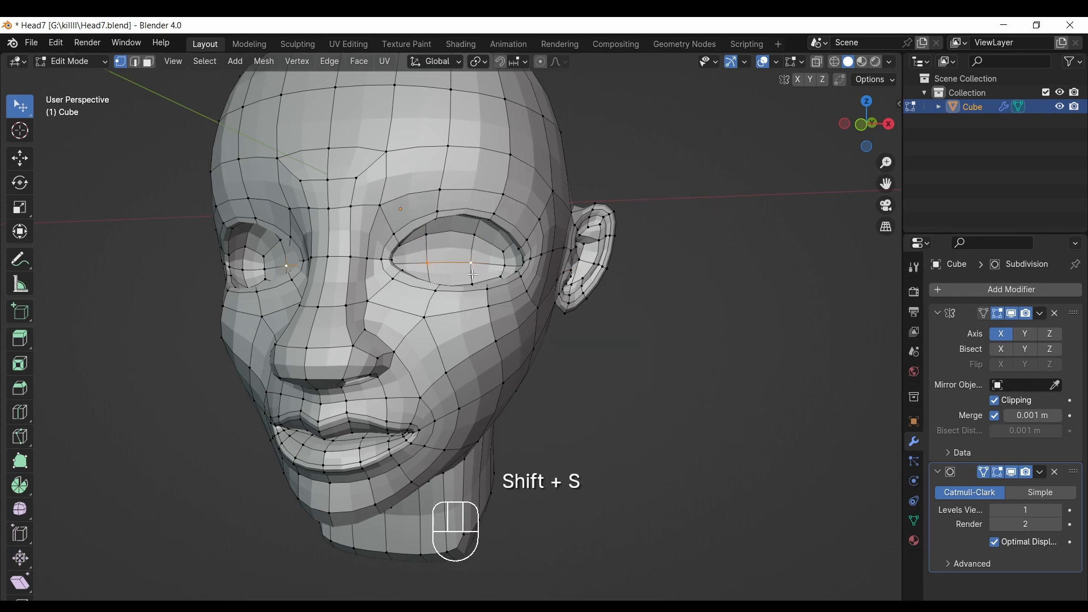
click(799, 63)
click(785, 160)
Leave mesh editing and add a UV sphere at the 3D cursor in the eye socket.
click(860, 124)
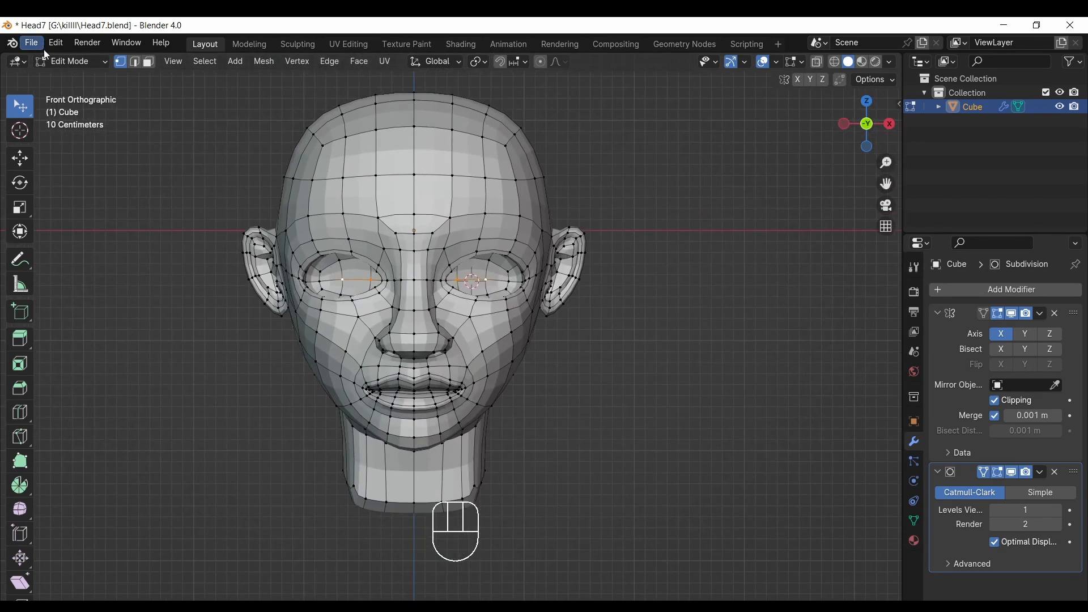
key(Tab)
key(shift+a)
mouse_move(489, 287)
click(557, 327)
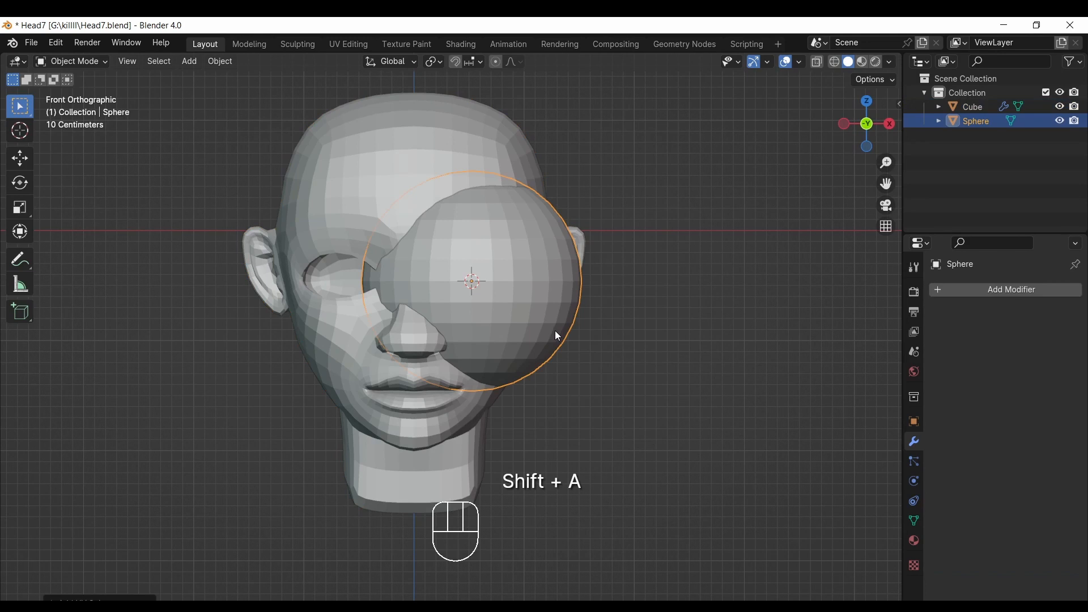
Rotate the sphere 90° about the X axis so its pole faces forward.
click(891, 124)
key(shift+space)
key(r)
drag(298, 250, 302, 313)
key(KP_9)
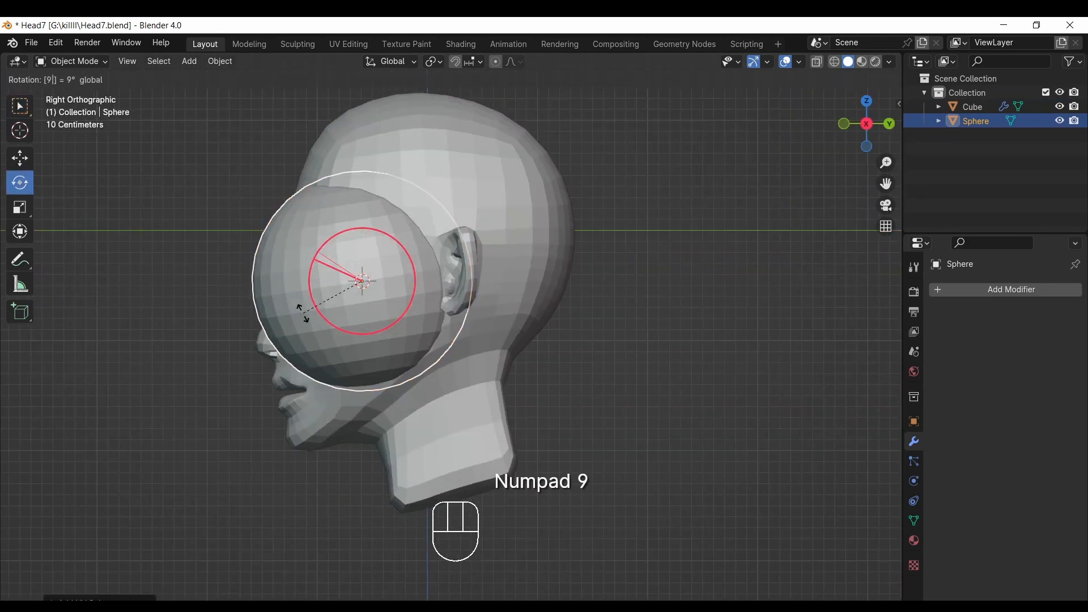
key(KP_0)
key(Return)
Scale the sphere down to about 0.43 to fit the eye socket, and show the wireframe overlay.
click(840, 129)
click(845, 123)
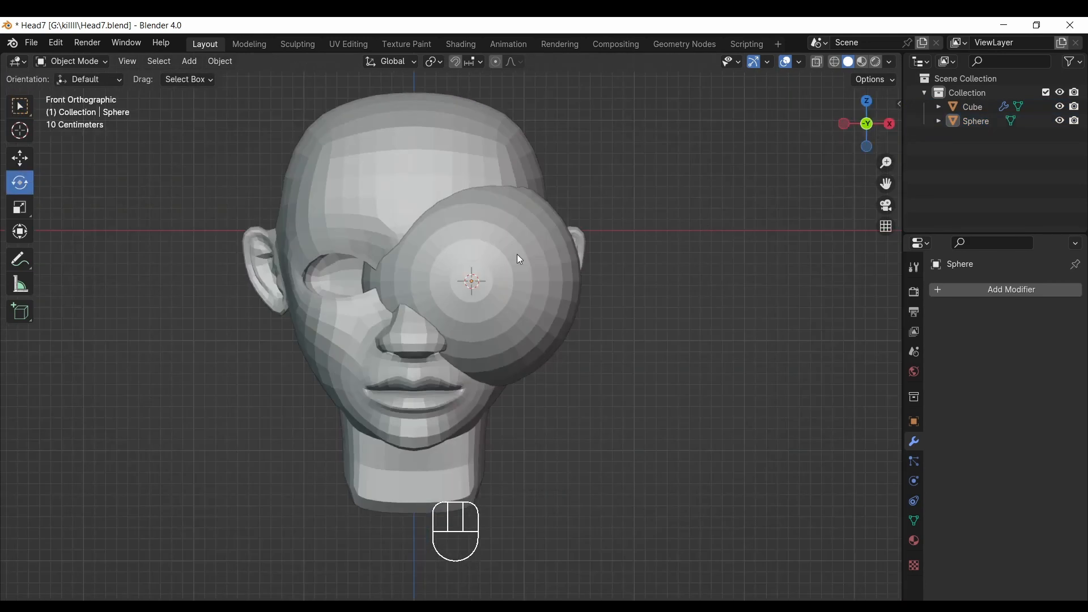
click(514, 259)
key(s)
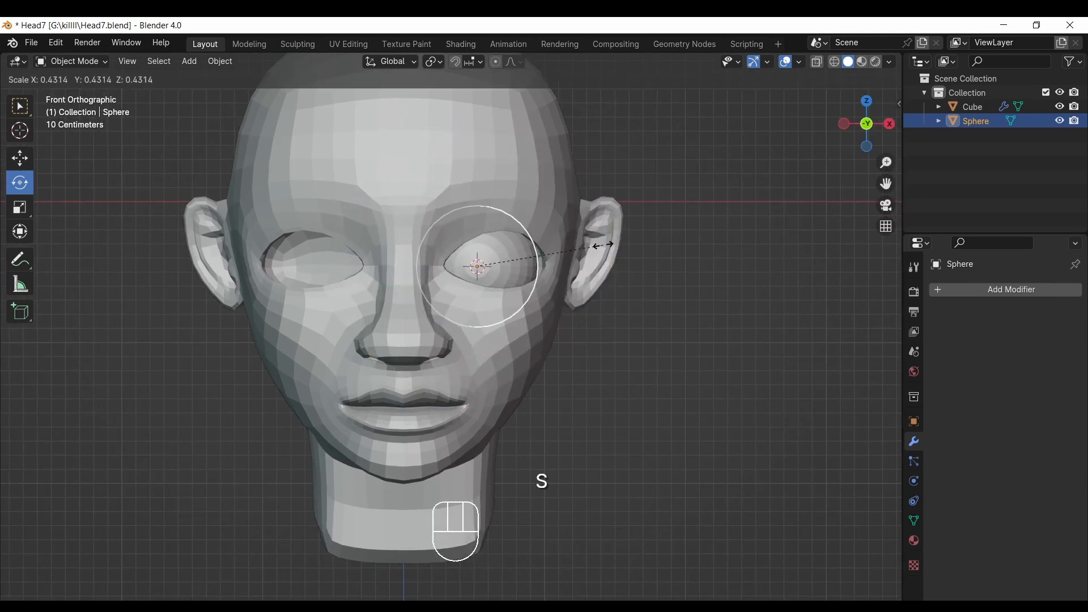
click(605, 257)
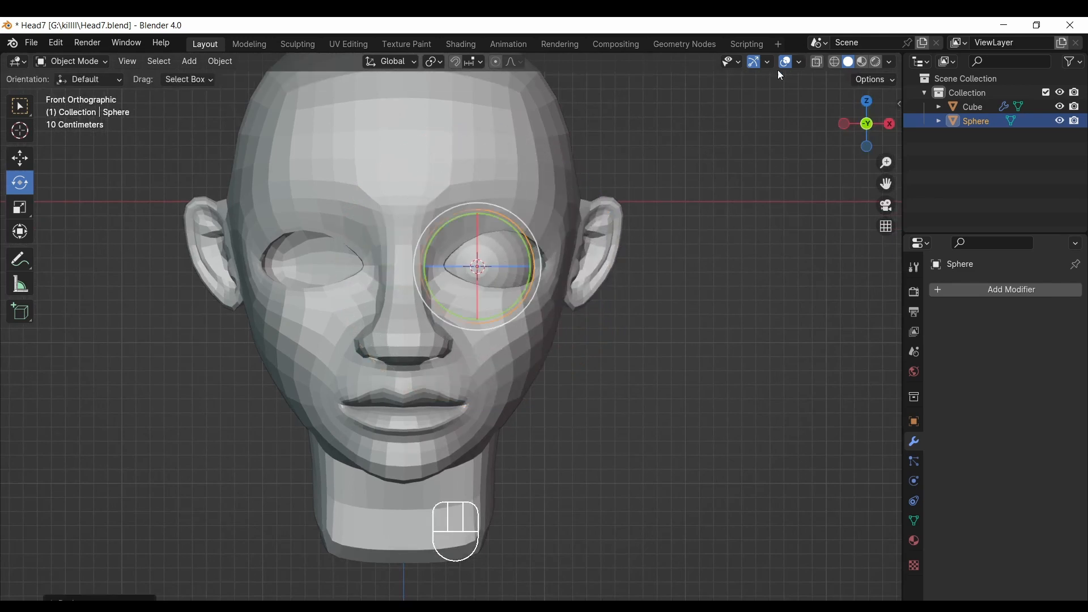
click(798, 61)
click(717, 278)
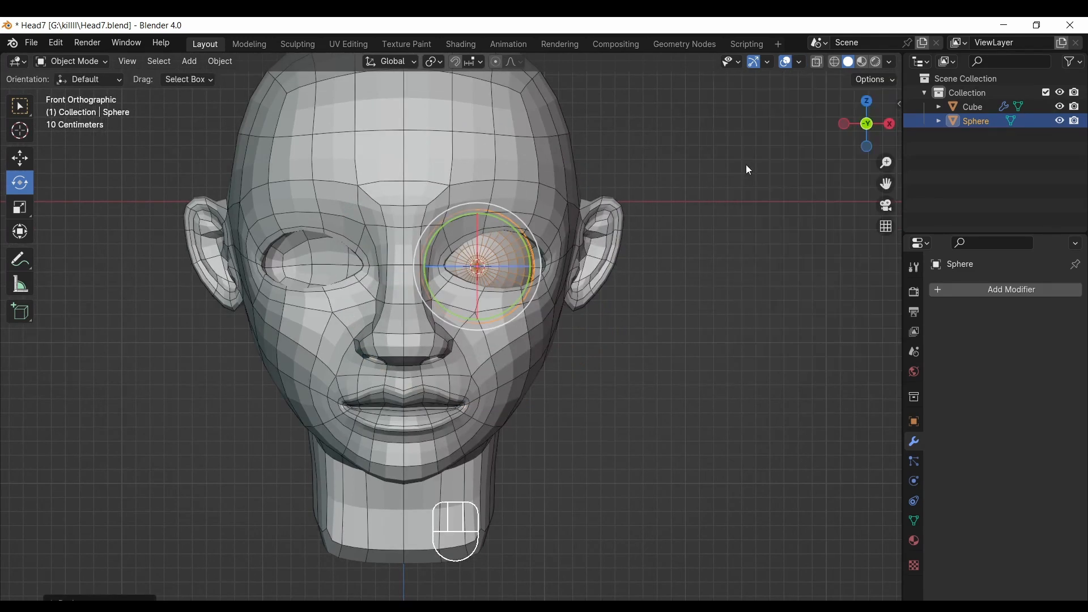
Move the eyeball sphere about 0.12 m outward along X and slightly up along Z to center it in the eye opening.
scroll(513, 267, up, 1)
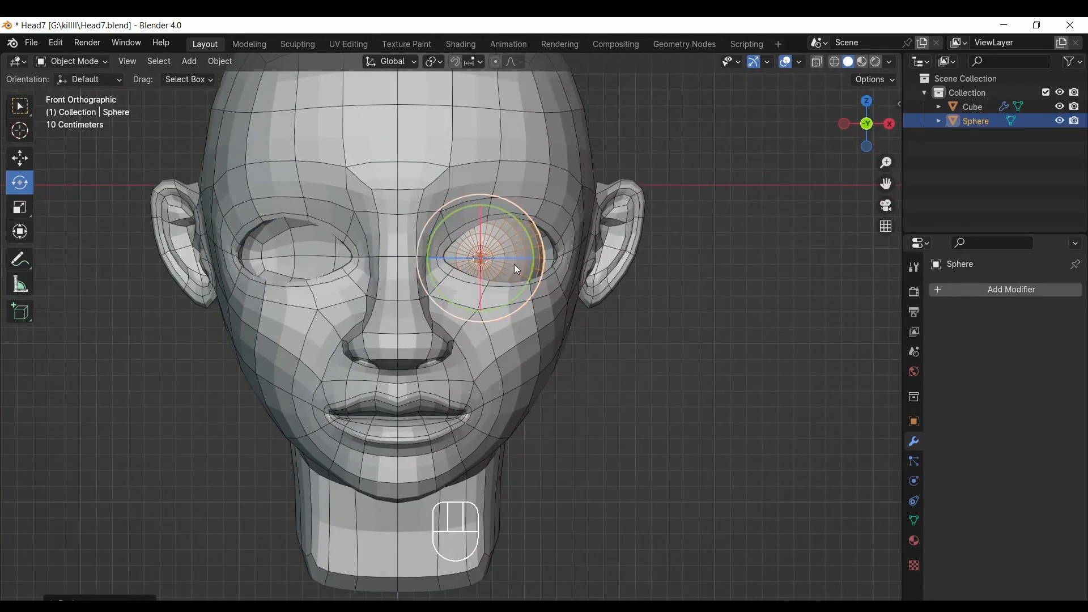
key(g)
key(x)
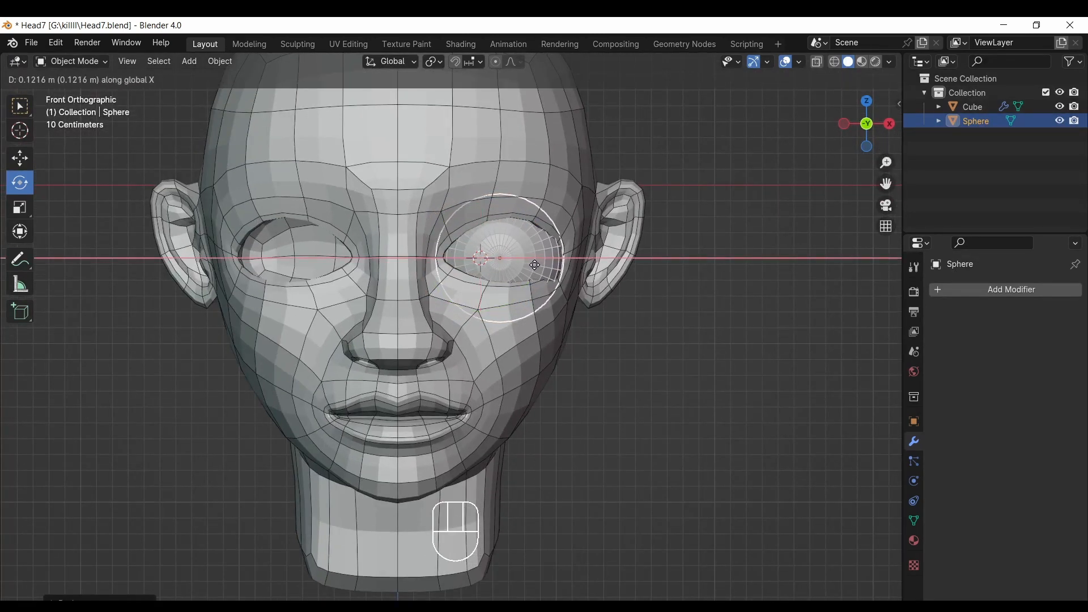
click(535, 265)
key(g)
key(z)
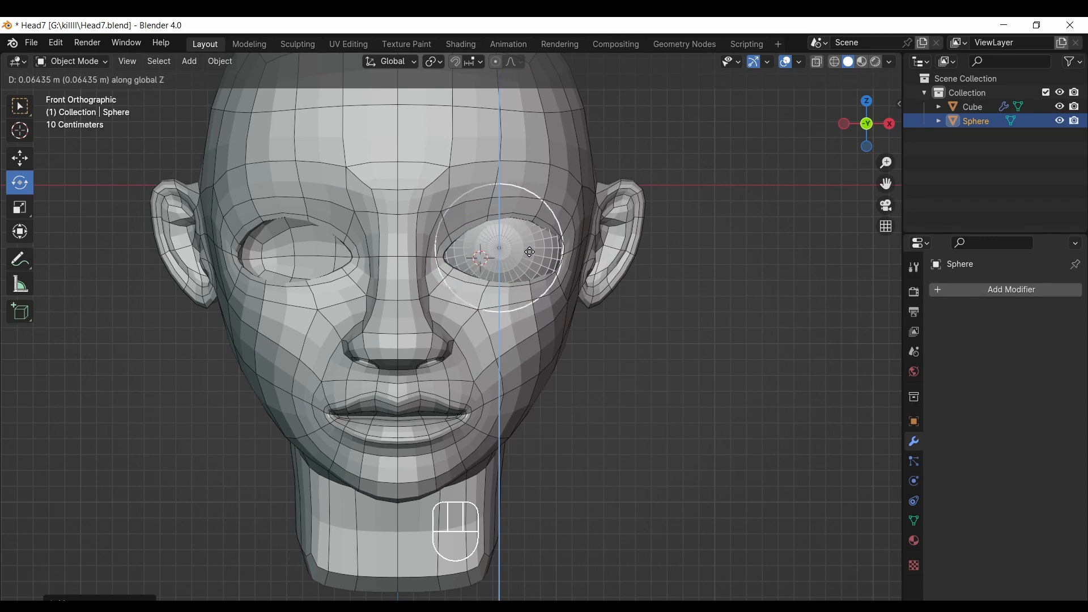
click(533, 255)
click(780, 202)
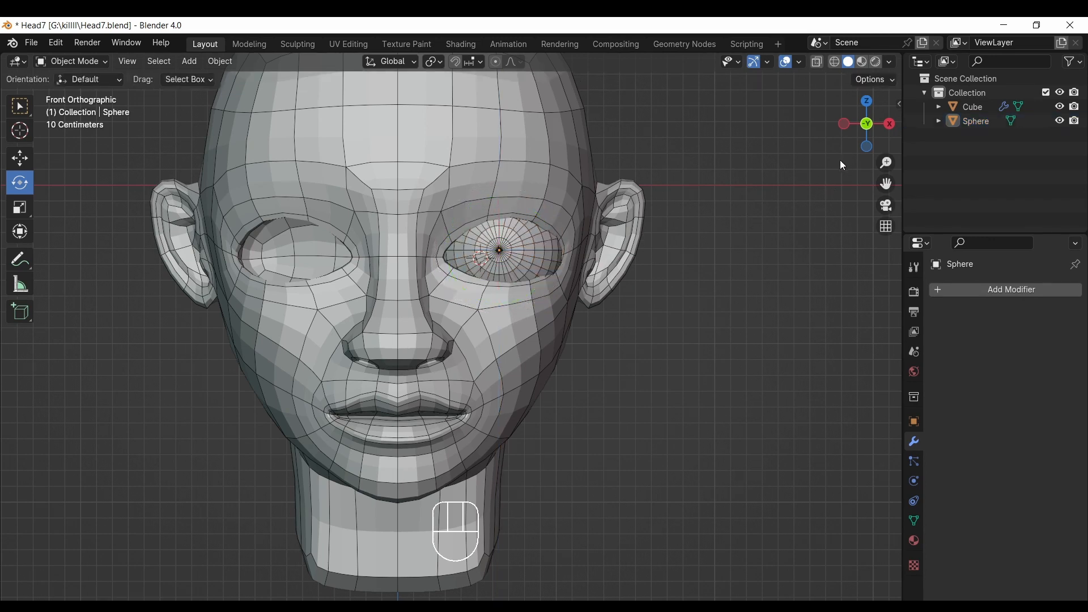
Move the eyeball sphere forward along the Y axis within the eye socket.
drag(885, 163, 833, 142)
click(520, 247)
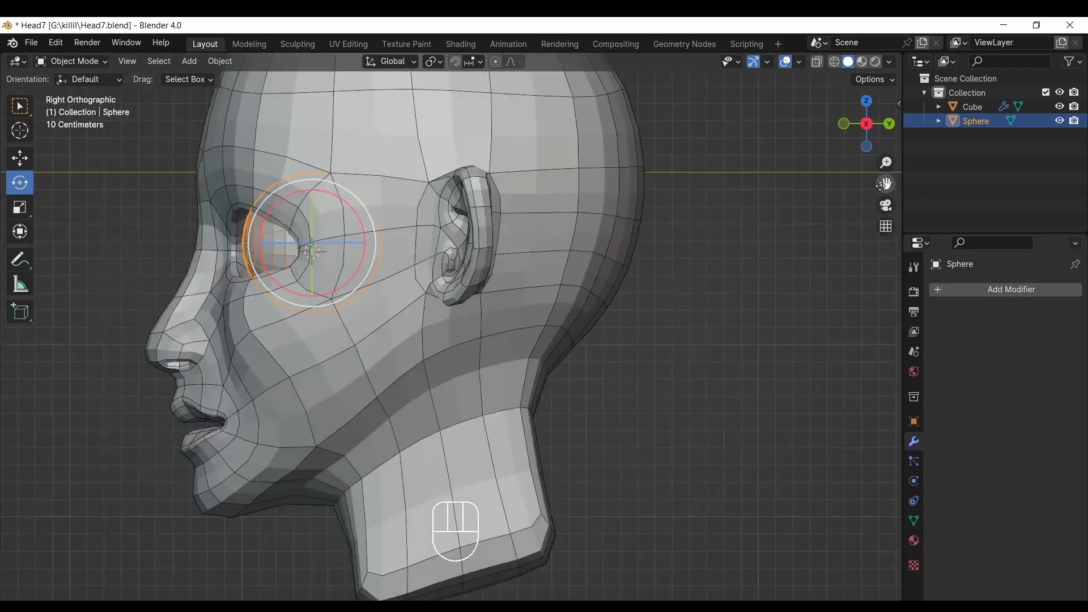
key(g)
key(g)
key(y)
click(456, 261)
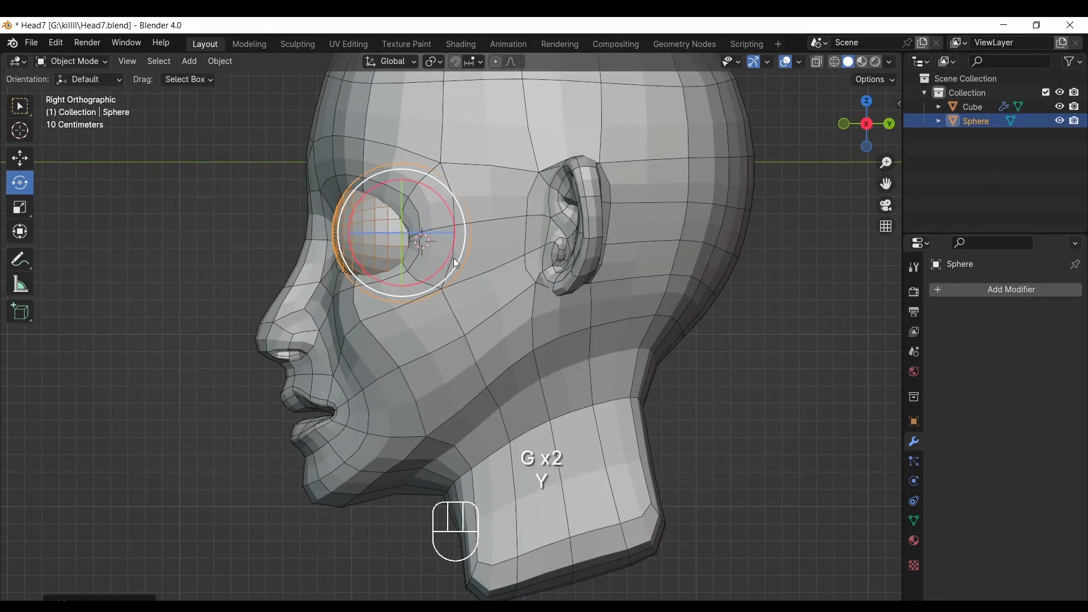
Edit the head mesh and pull the upper eyelid vertex forward about 0.11 m along Y with proportional size about 0.27 m.
click(848, 129)
drag(861, 142, 774, 180)
click(462, 146)
key(Tab)
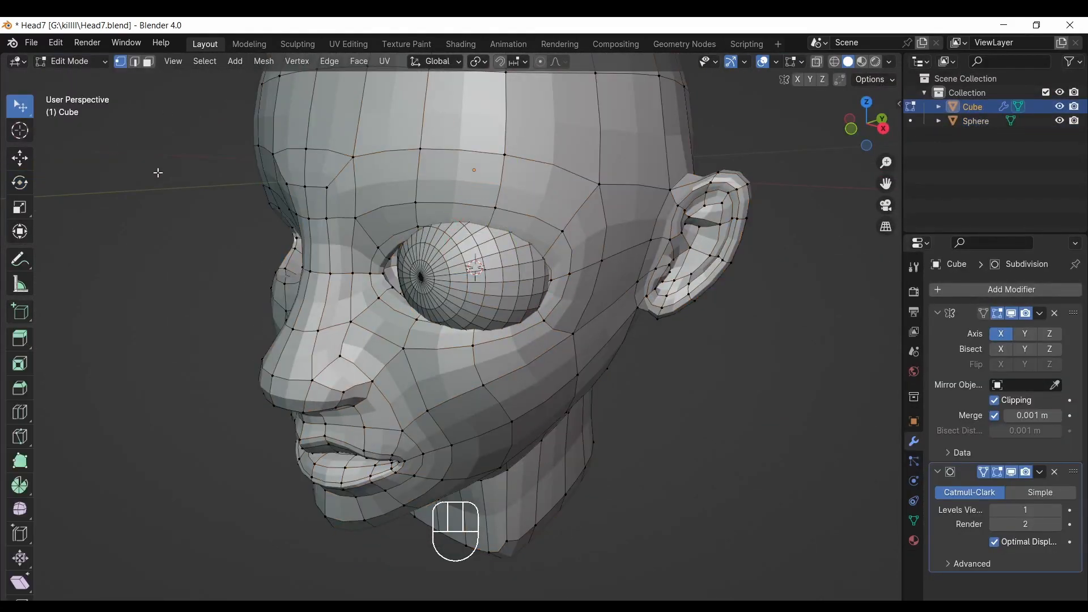
key(g)
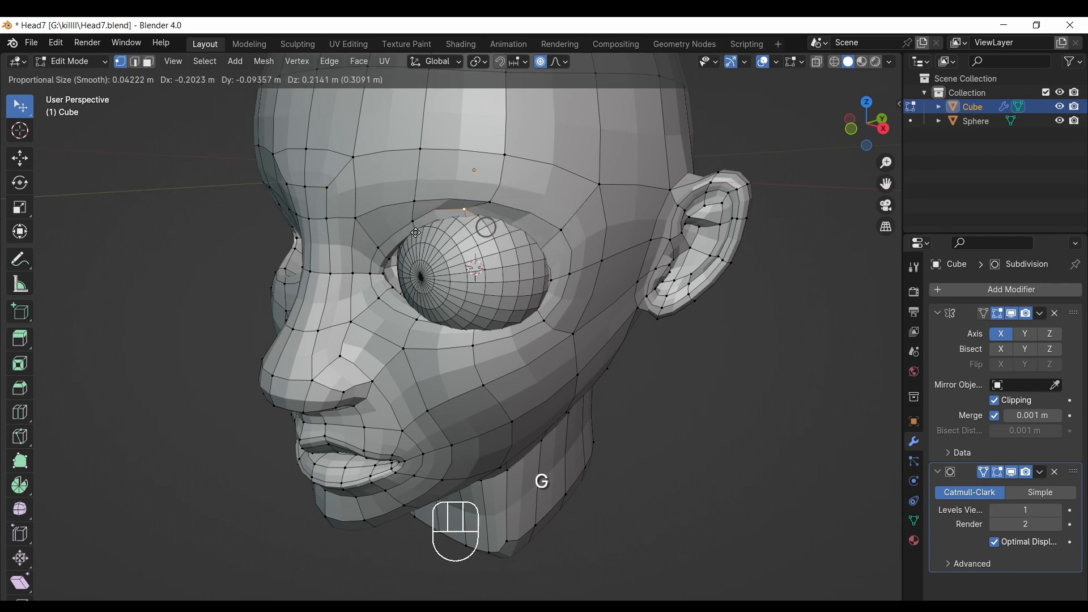
scroll(442, 285, down, 8)
key(y)
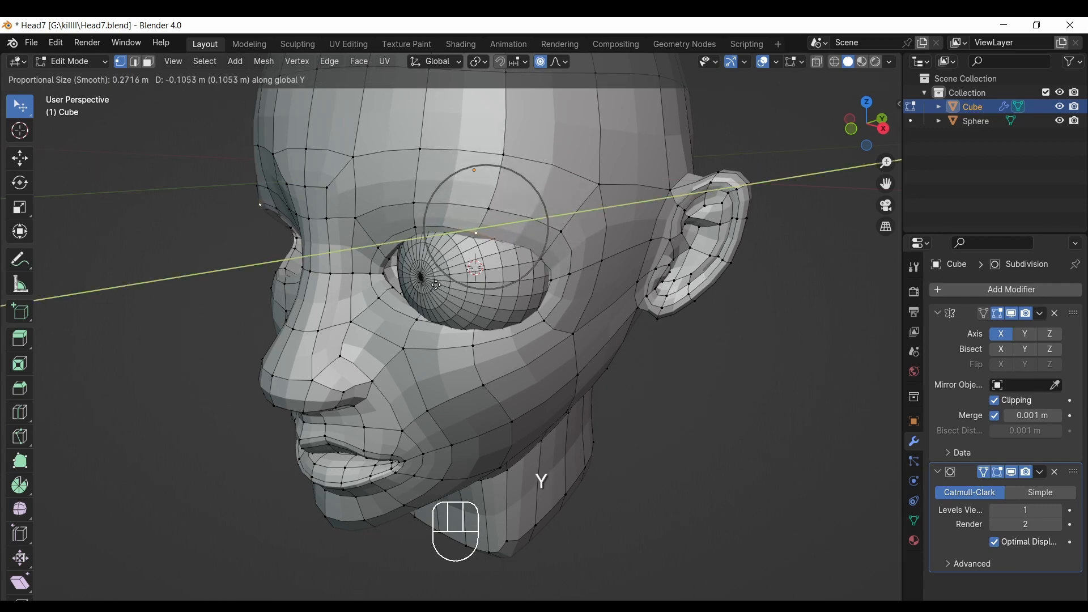
Pull the outer eye corner vertex about 0.2 m forward along Y with proportional editing.
click(563, 284)
key(g)
key(y)
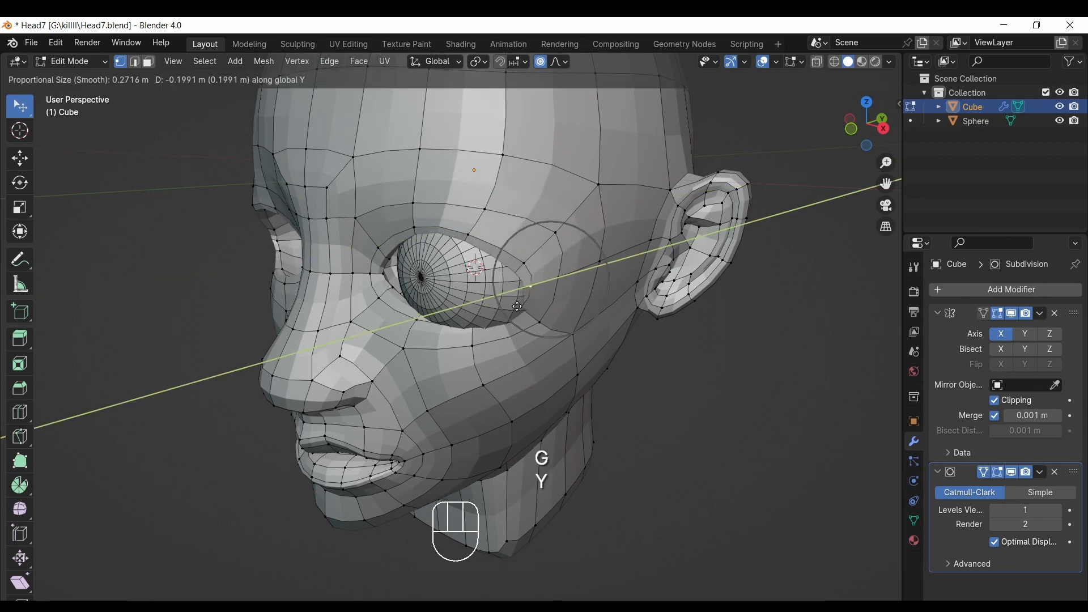
click(518, 306)
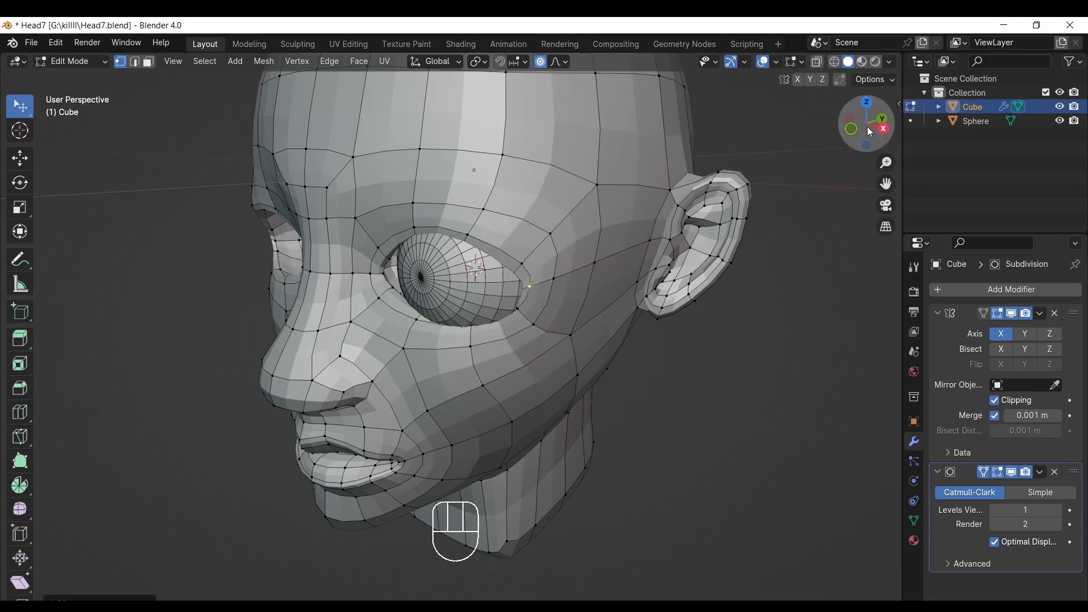
Move the inner upper eyelid vertex about 0.07 m forward along Y with proportional size about 0.49 m.
drag(870, 131, 864, 159)
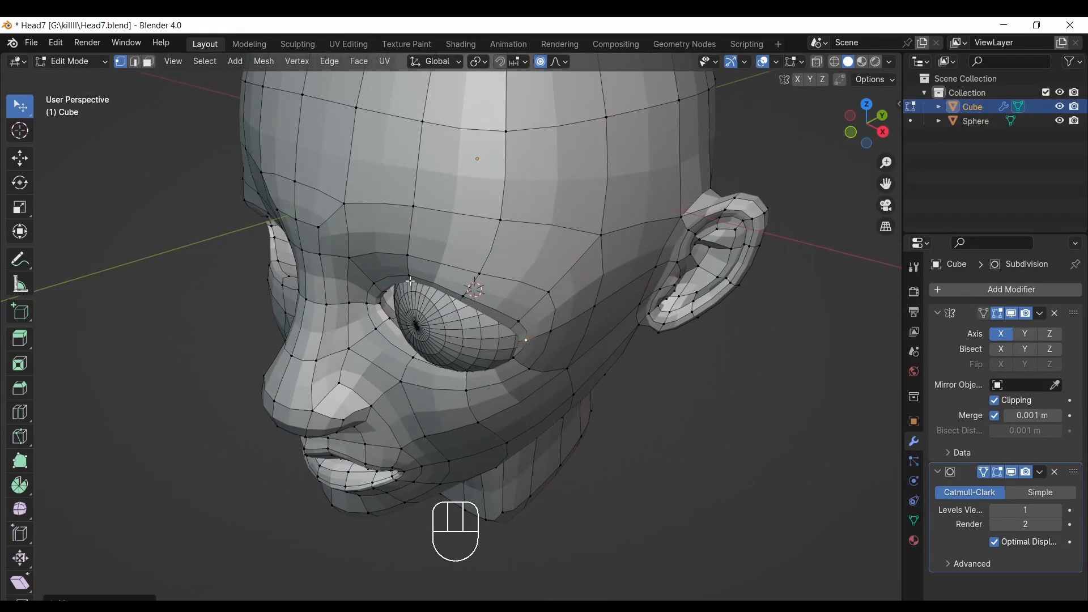
middle_drag(436, 267, 589, 151)
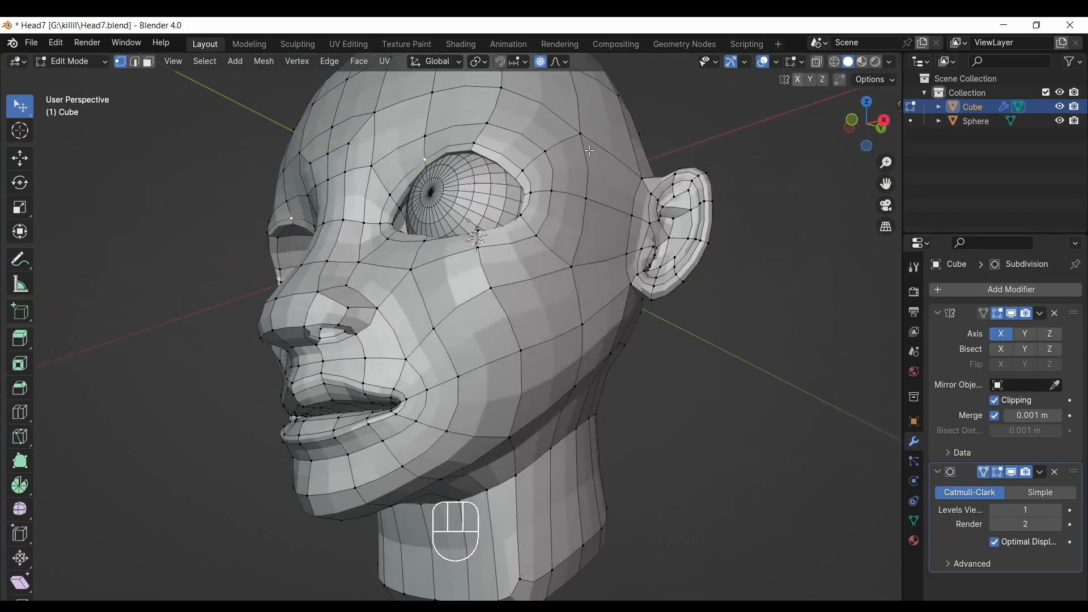
key(g)
key(y)
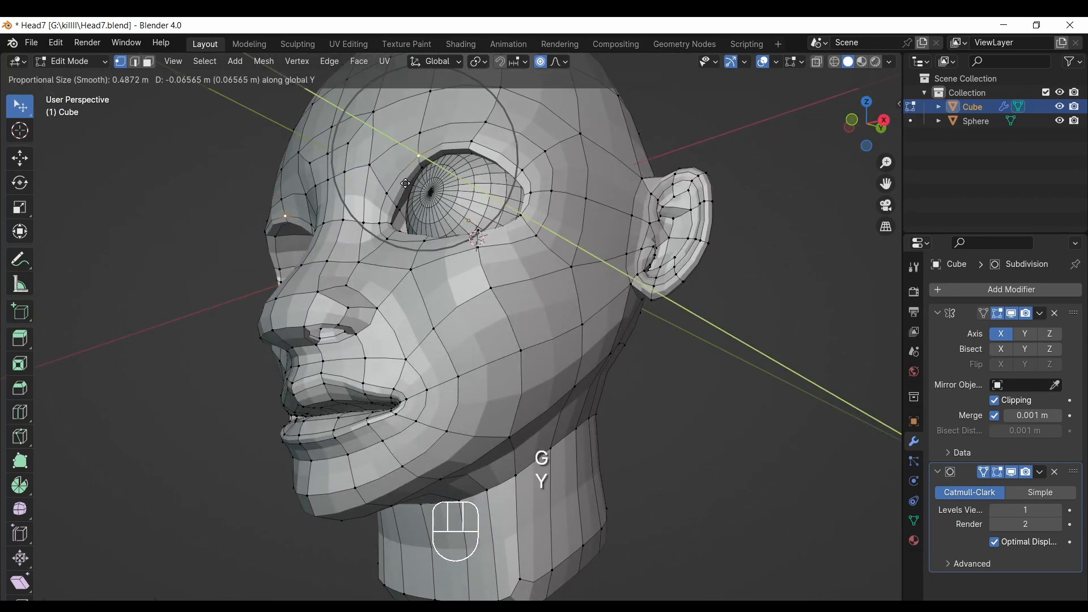
click(405, 183)
Adjust the eyelid rim along Y, pushing the inner corner vertex back about 0.17 m with proportional size about 0.32 m.
middle_drag(405, 183, 703, 250)
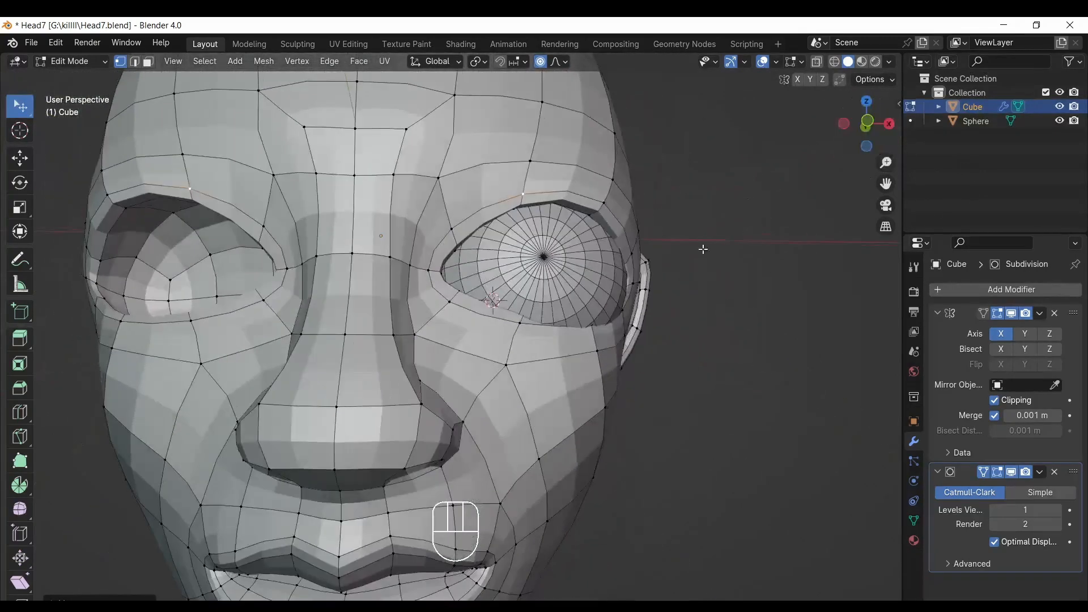
middle_drag(616, 319, 751, 111)
key(g)
key(y)
click(615, 388)
key(g)
key(y)
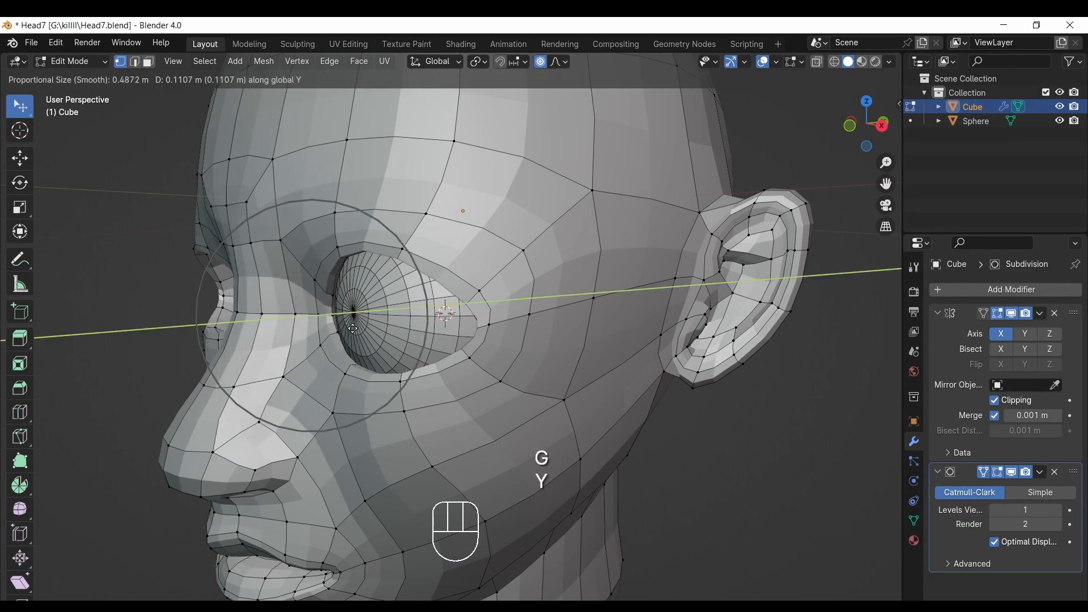
scroll(350, 327, up, 6)
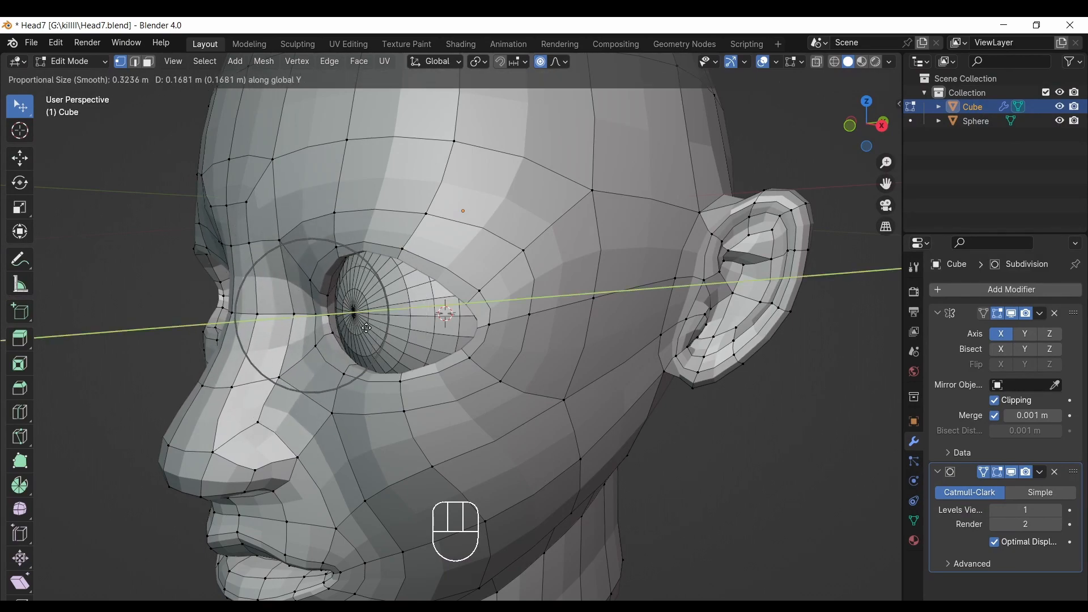
click(367, 328)
Push the inner upper eyelid rim slightly back along Y so it follows the eyeball.
scroll(355, 335, up, 3)
drag(871, 132, 871, 99)
key(g)
key(y)
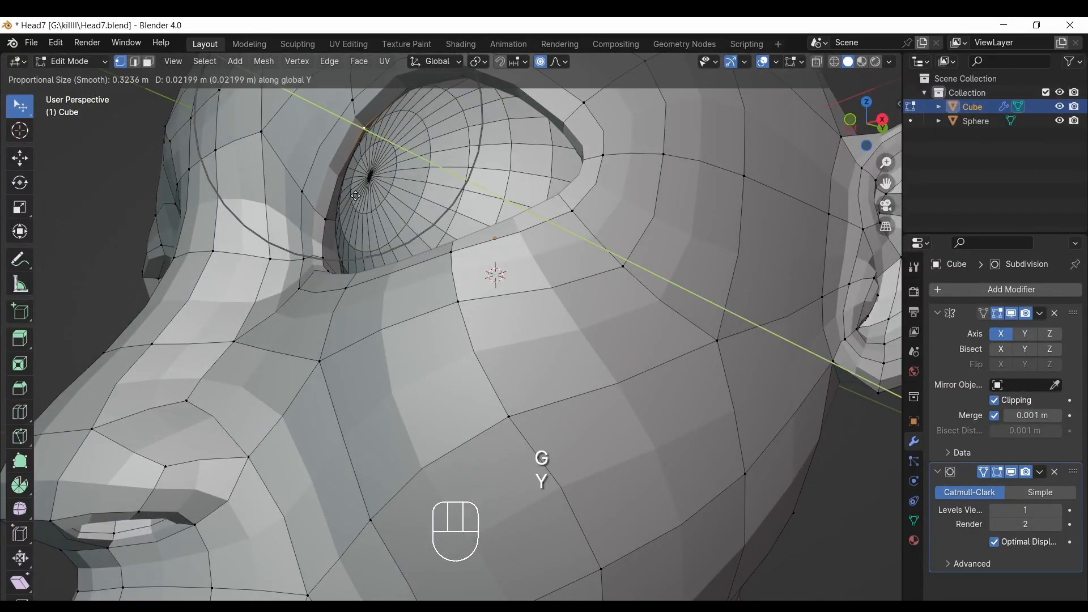
click(349, 249)
Move the inner eye corner vertex outward along X toward the eyeball with proportional size about 0.21 m.
drag(867, 136, 919, 165)
click(867, 125)
click(868, 128)
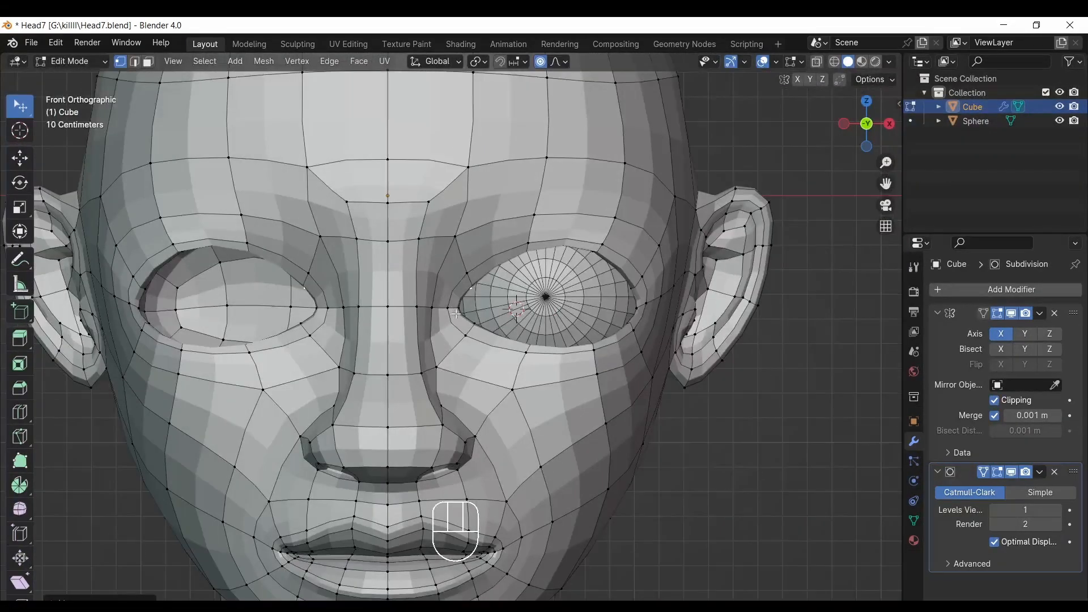
key(g)
scroll(481, 332, down, 5)
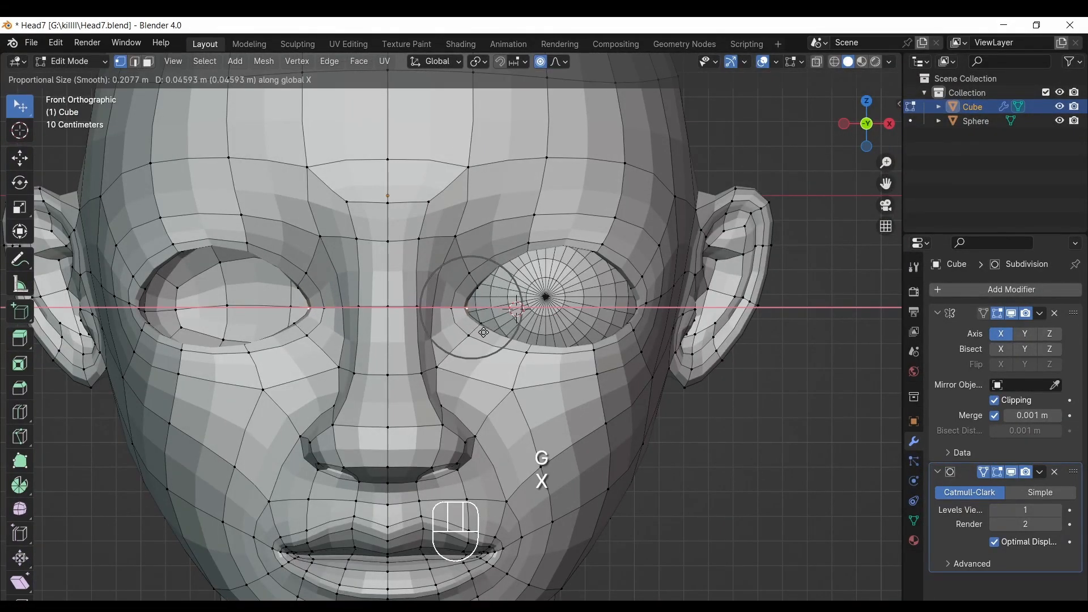
click(492, 332)
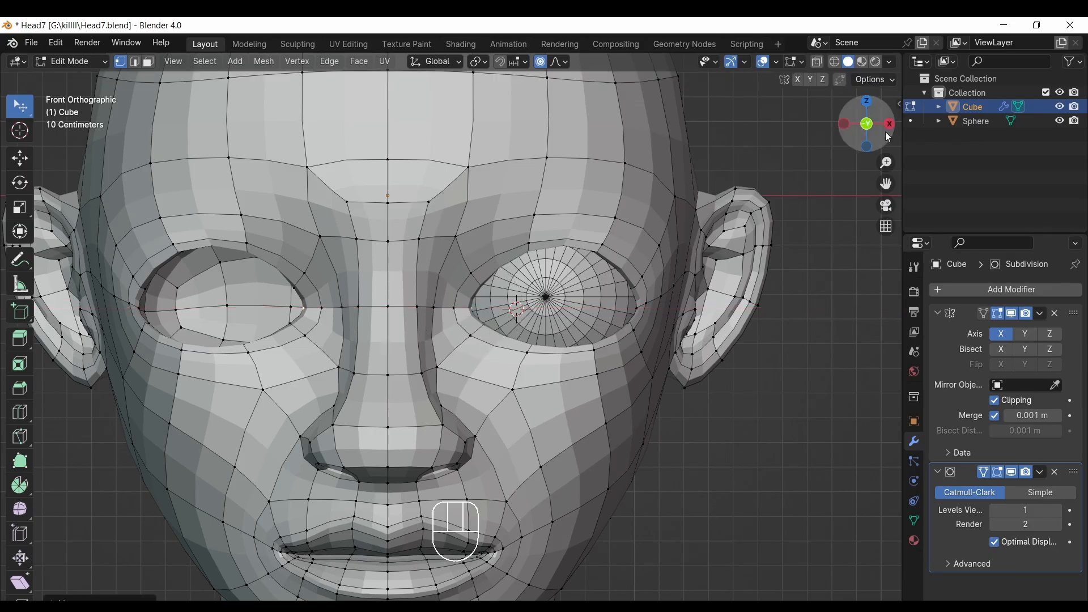
Adjust the outer eye corner vertex along the X axis with proportional editing.
drag(888, 137, 669, 334)
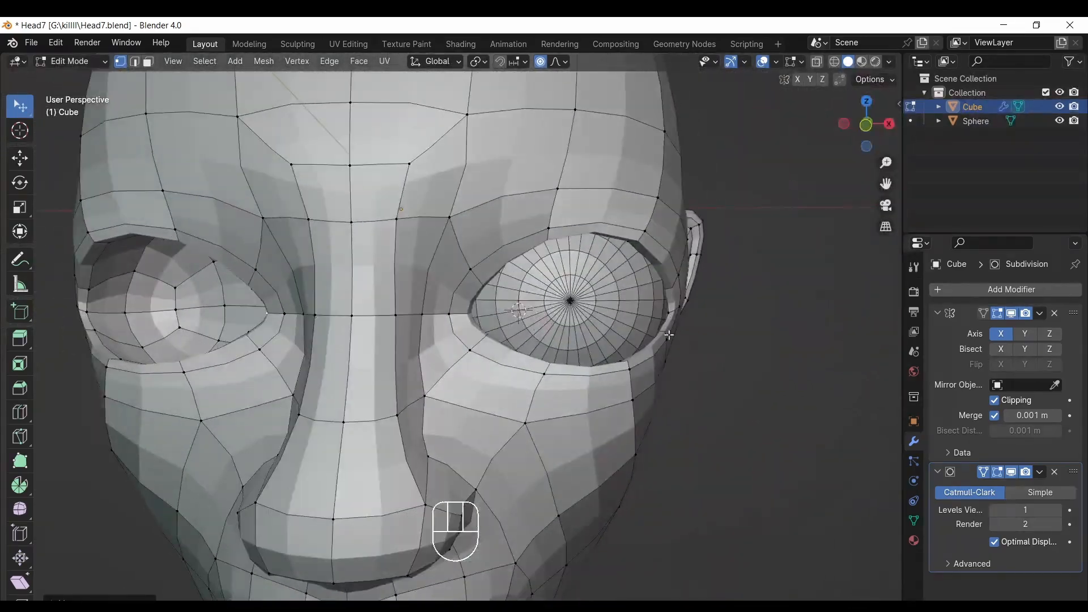
key(g)
key(x)
click(681, 325)
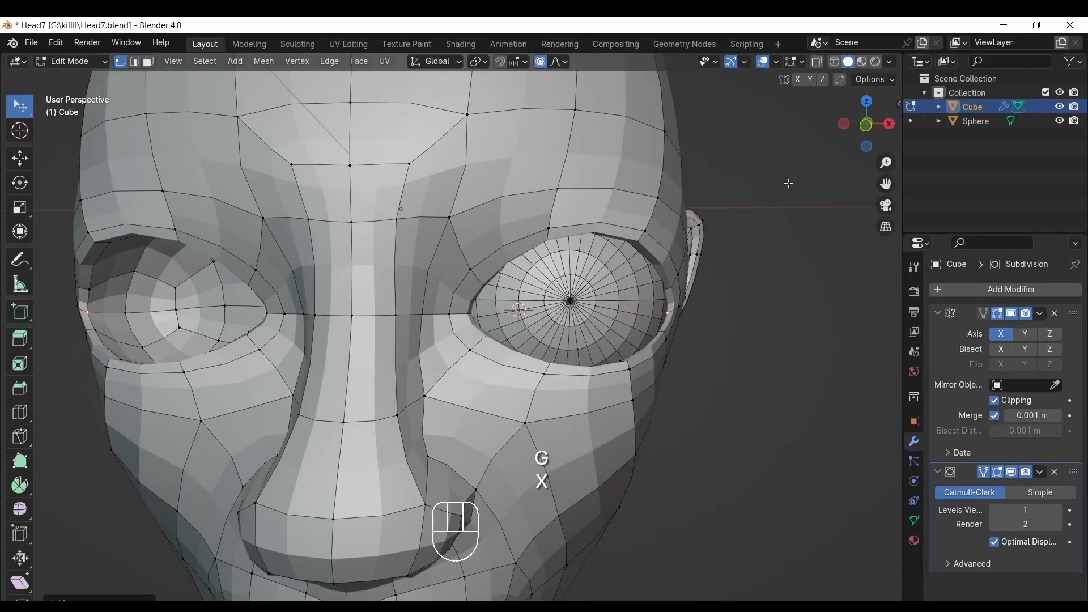
Adjust the vertices beside the outer eye corner along their normals, and shift the corner vertex along the Y axis with proportional editing.
drag(873, 131, 900, 152)
click(668, 345)
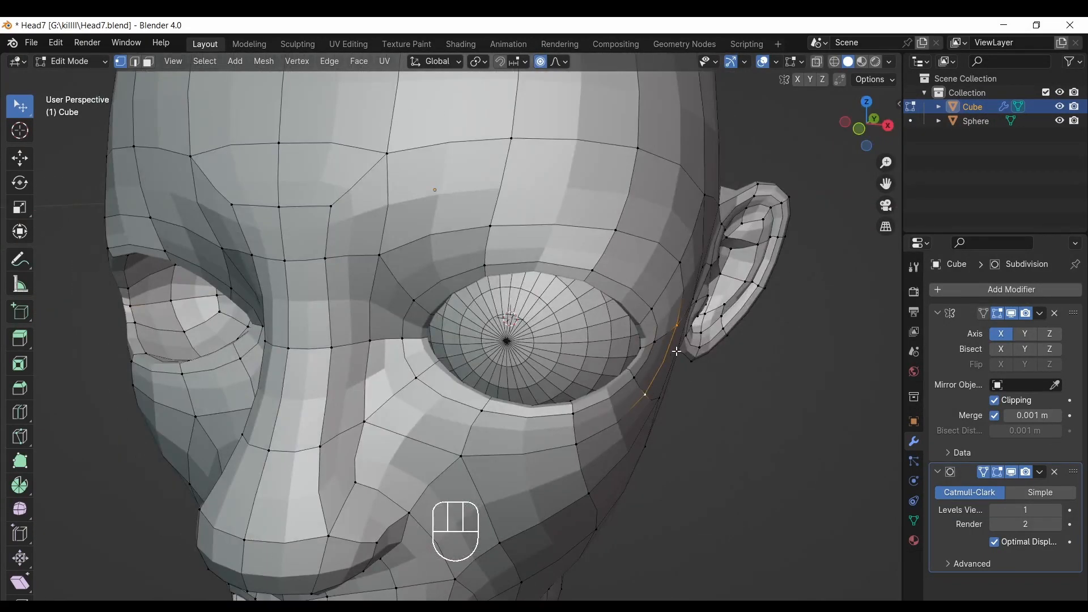
key(alt+s)
click(679, 346)
drag(860, 131, 877, 144)
key(alt+s)
click(676, 330)
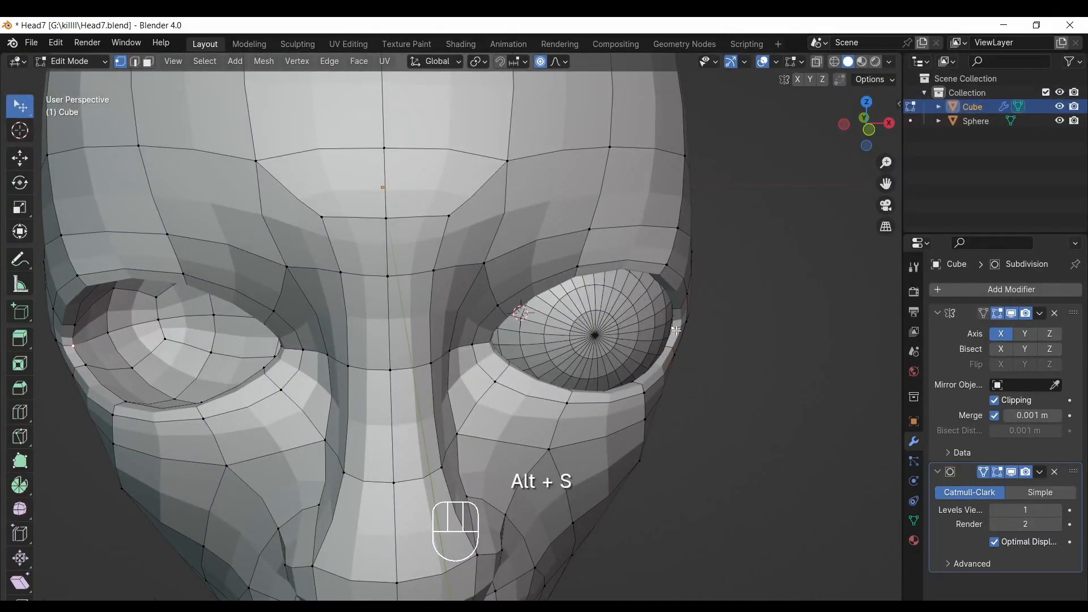
key(g)
click(687, 347)
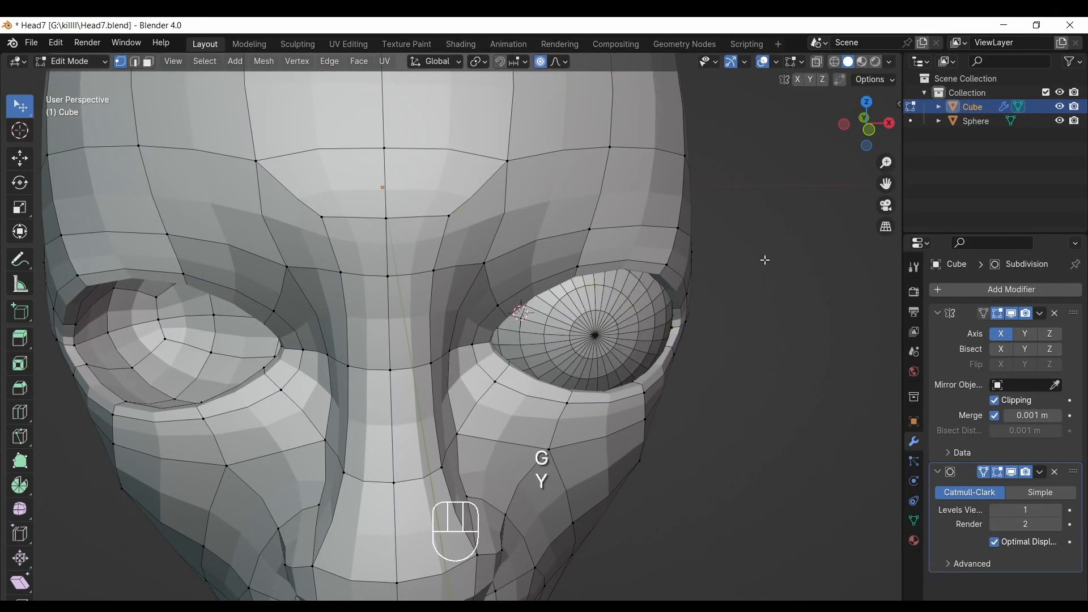
In front view, move the inner upper eyelid vertex about 0.08 m toward the nose and 0.05 m up with proportional size about 0.21 m.
drag(866, 127, 882, 156)
click(864, 126)
click(866, 123)
click(865, 125)
click(865, 126)
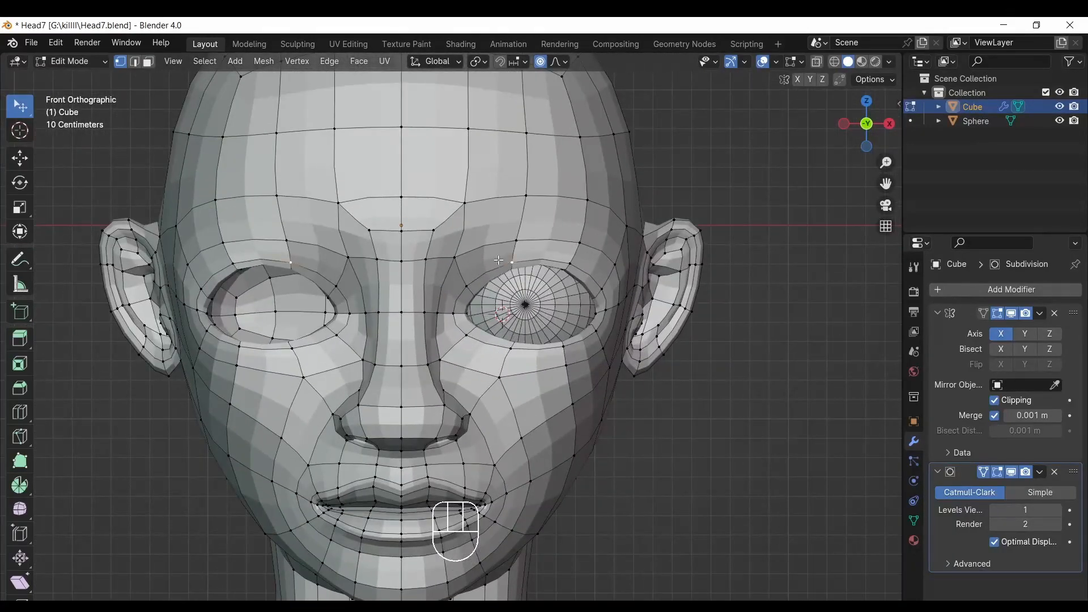
key(g)
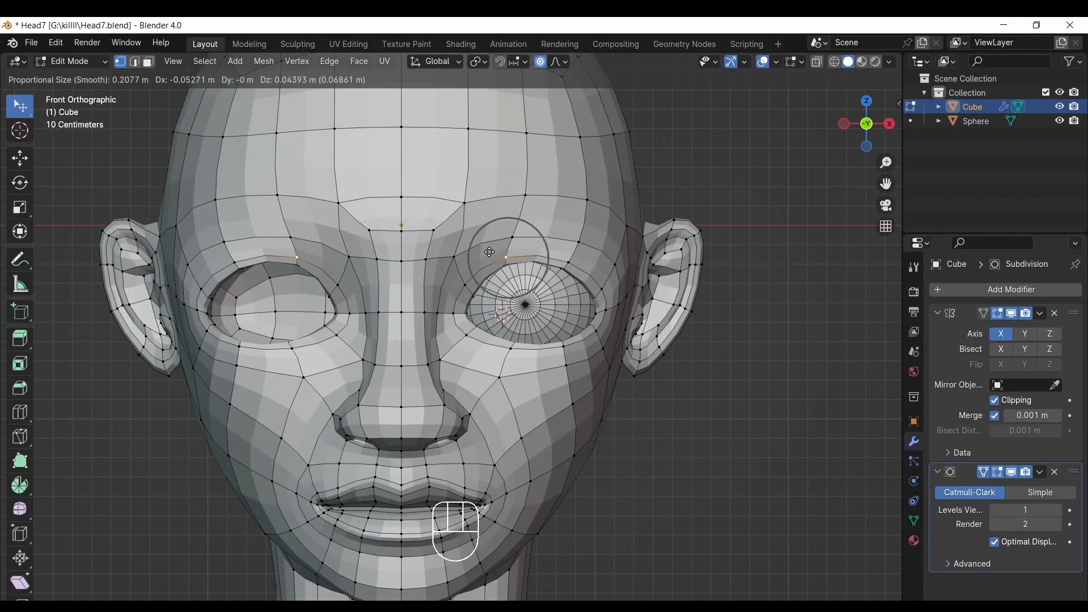
key(x)
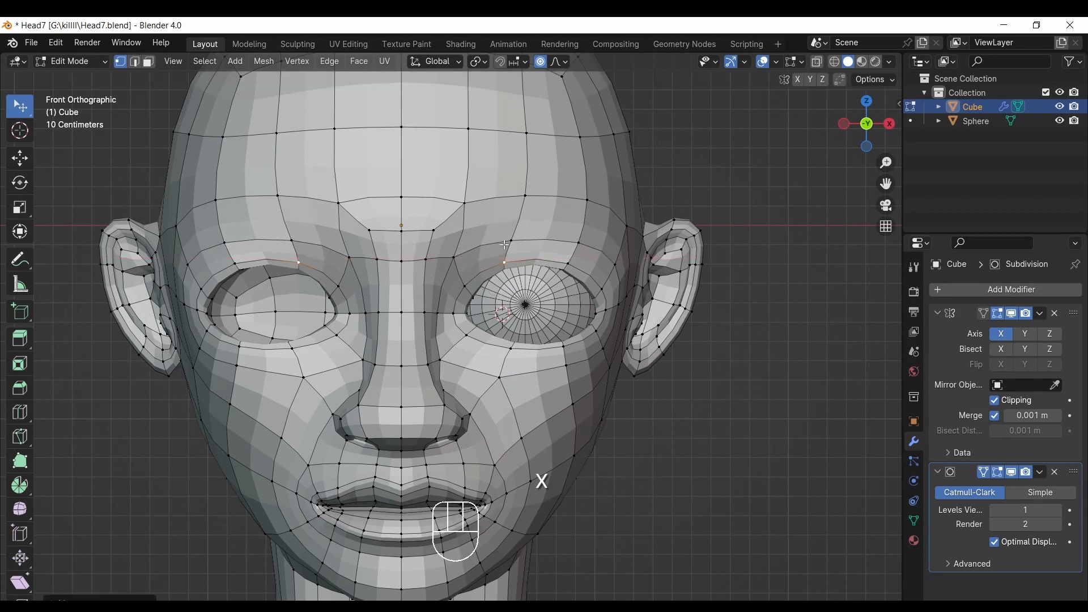
key(ctrl+z)
click(509, 240)
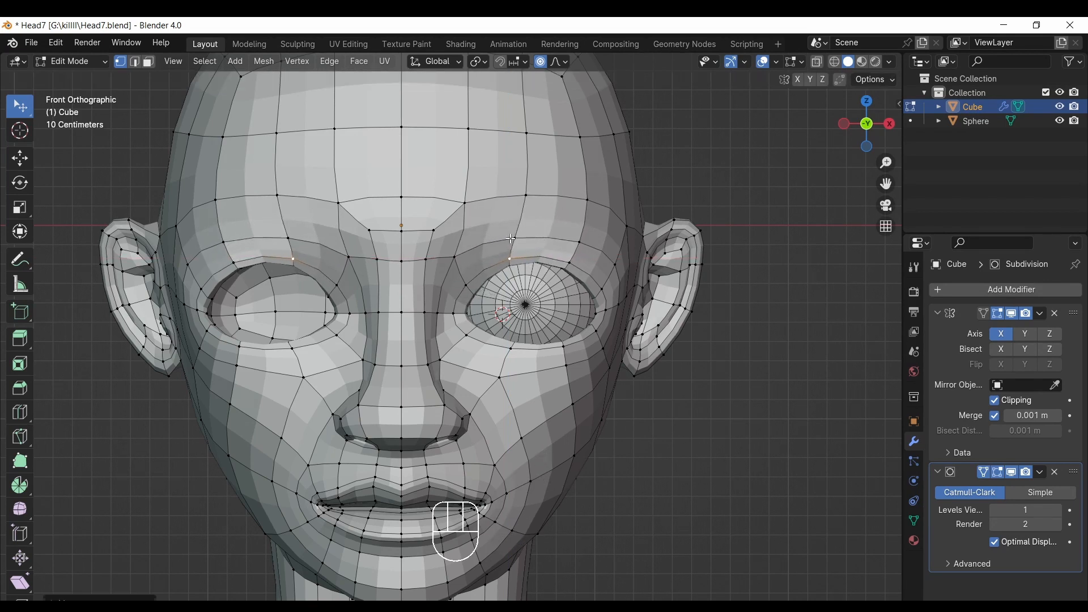
key(g)
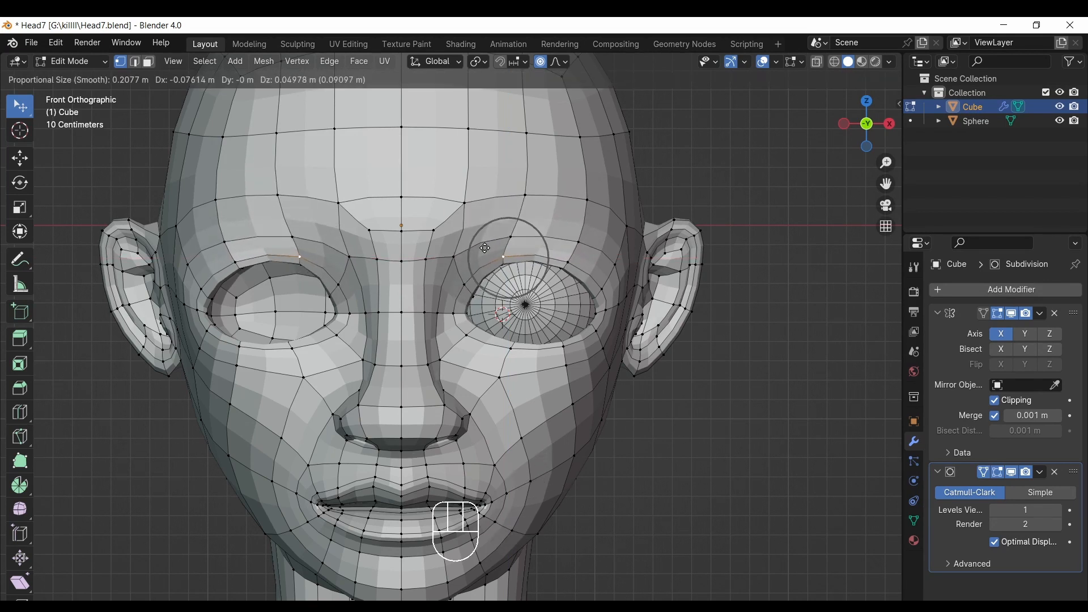
click(484, 248)
Nudge the inner eye, forehead and outer upper eyelid vertices slightly in front view to even out the edge flow around the eye.
drag(570, 256, 584, 238)
key(ctrl+z)
drag(457, 276, 455, 276)
drag(517, 185, 513, 185)
mouse_move(567, 262)
mouse_down()
mouse_move(504, 260)
mouse_move(569, 260)
mouse_up()
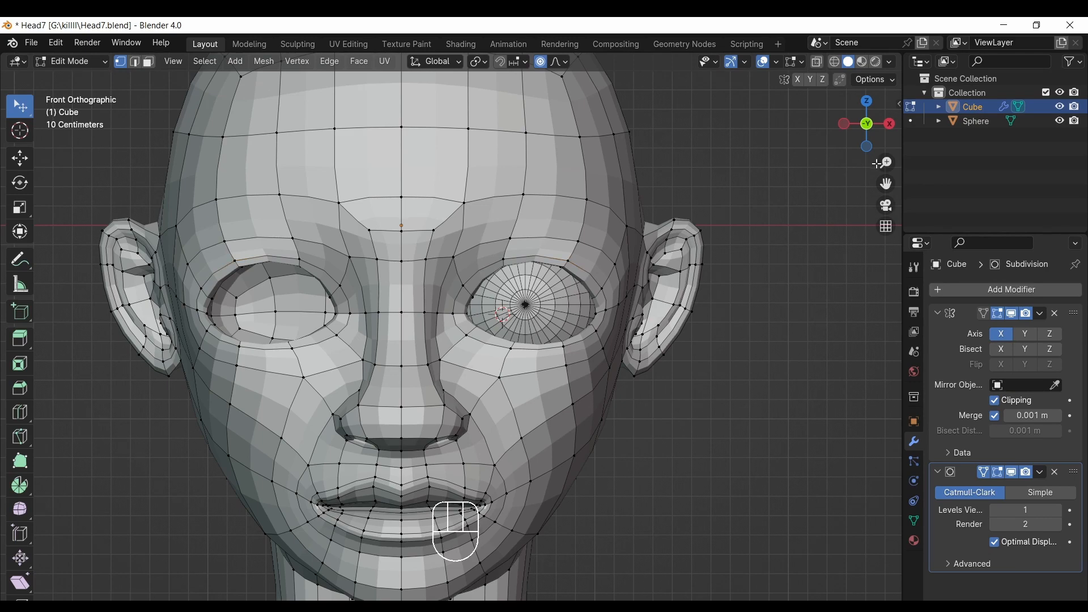
Move the inner upper eyelid vertex along the Y axis while viewing the eye from a low angle.
drag(878, 164, 824, 195)
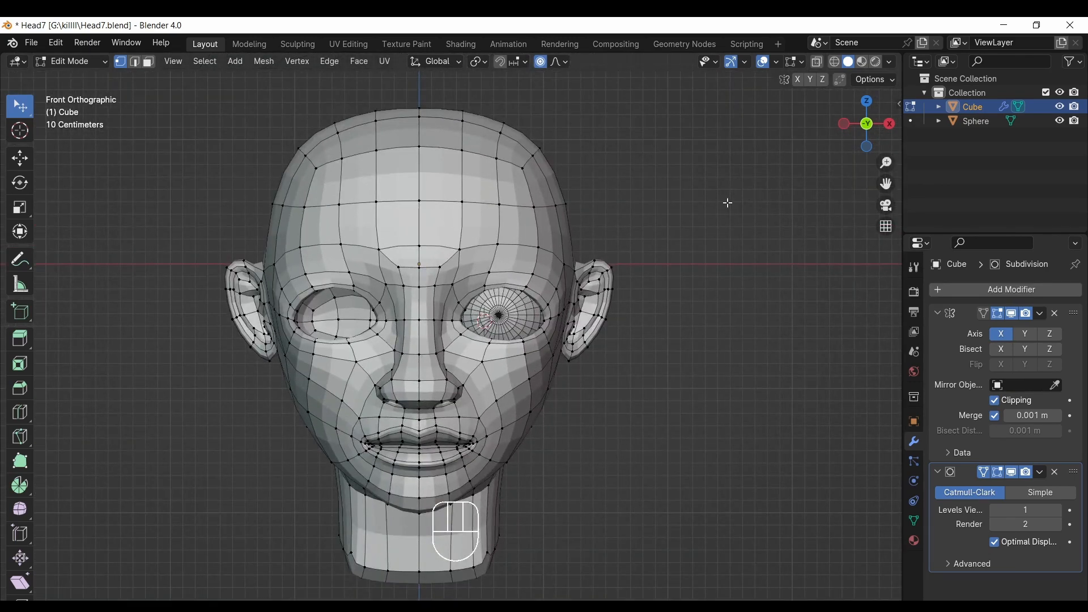
drag(866, 124, 432, 224)
key(g)
key(y)
click(461, 242)
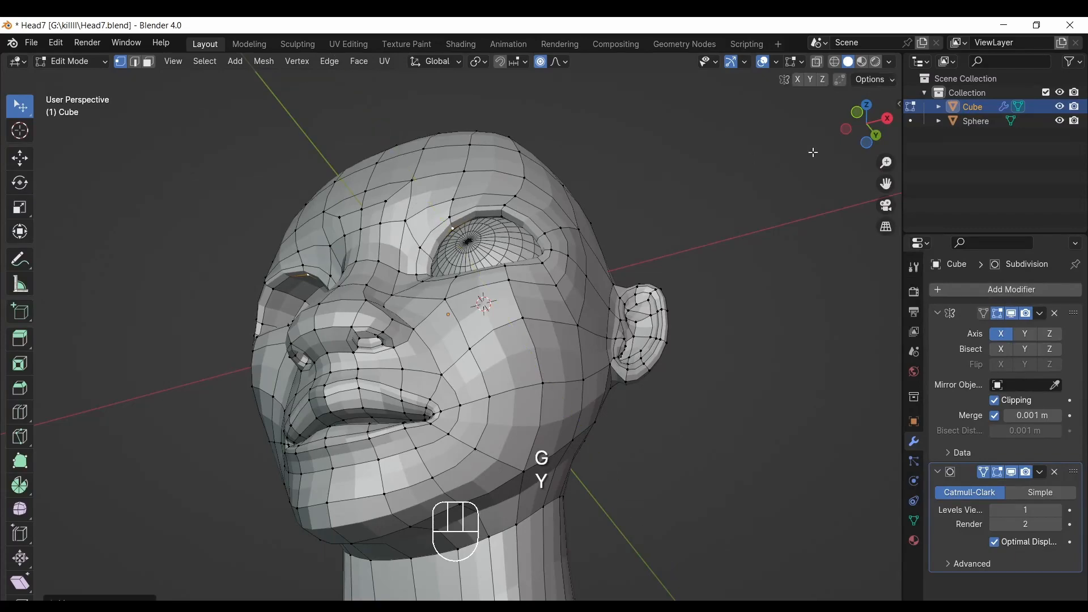
Slide the vertices near the outer lower eyelid and on the cheek below the eye along their connected edges.
drag(867, 125, 556, 313)
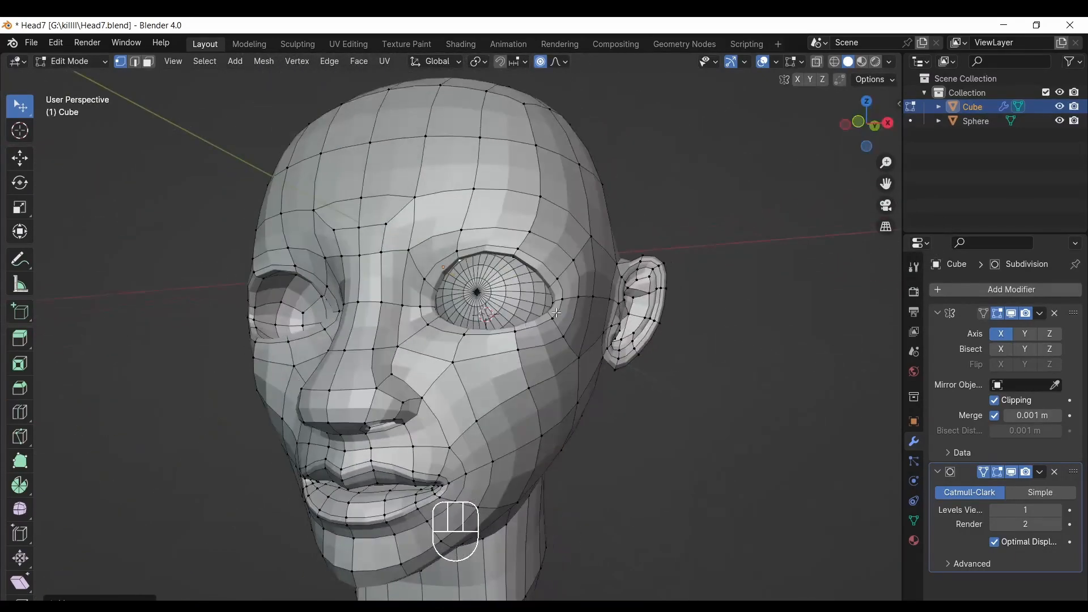
key(g)
key(g)
click(524, 366)
click(531, 391)
key(g)
key(g)
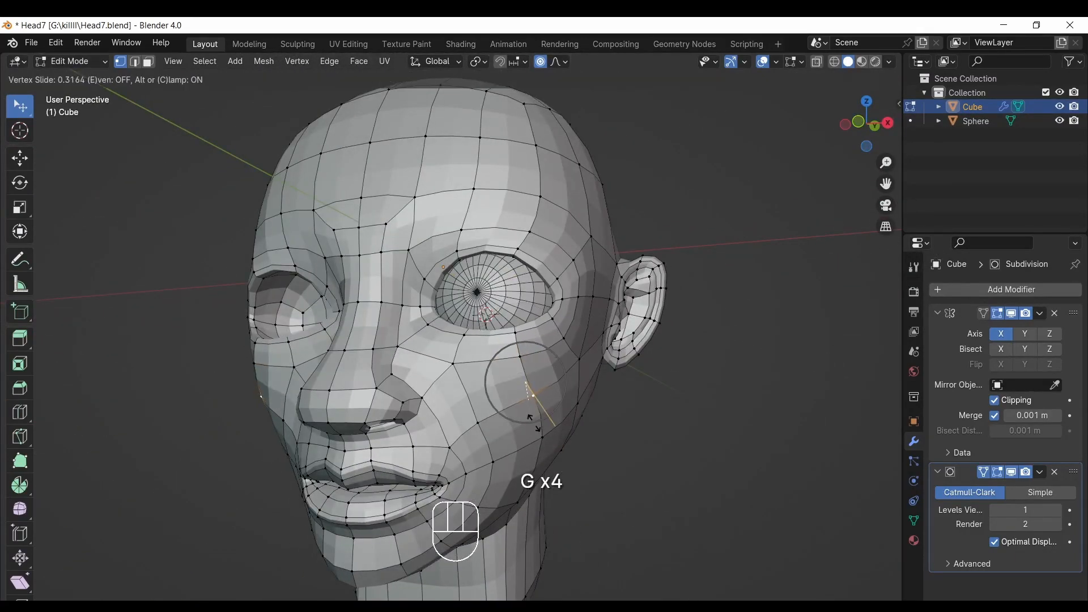
double_click(542, 400)
Slide the cheek edge below the outer lower eyelid along its neighbouring edges, and shrink it inward about 0.02 m along its normals.
drag(886, 184, 942, 168)
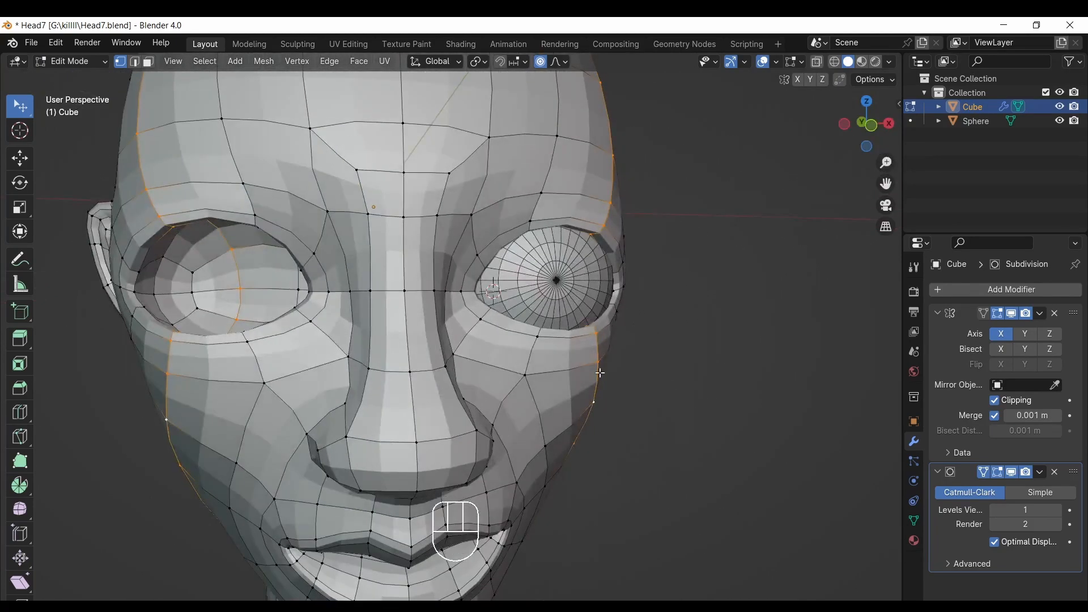
click(599, 370)
drag(868, 128, 529, 343)
key(g)
key(g)
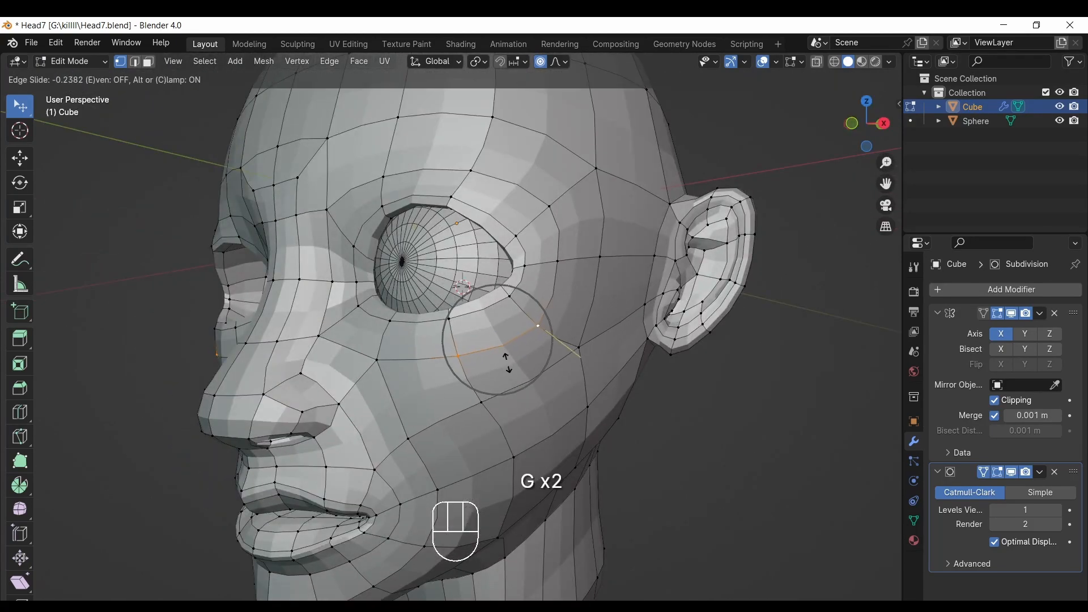
key(alt+s)
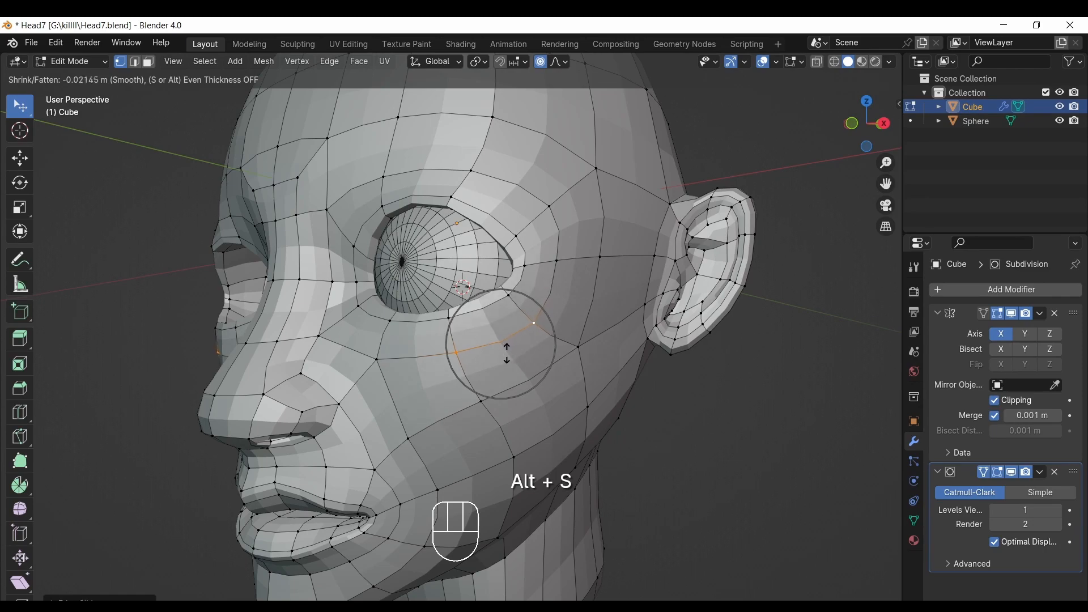
click(507, 353)
Adjust the single cheek vertex below the outer lower eyelid along its normal with proportional editing.
drag(854, 134, 952, 145)
click(569, 383)
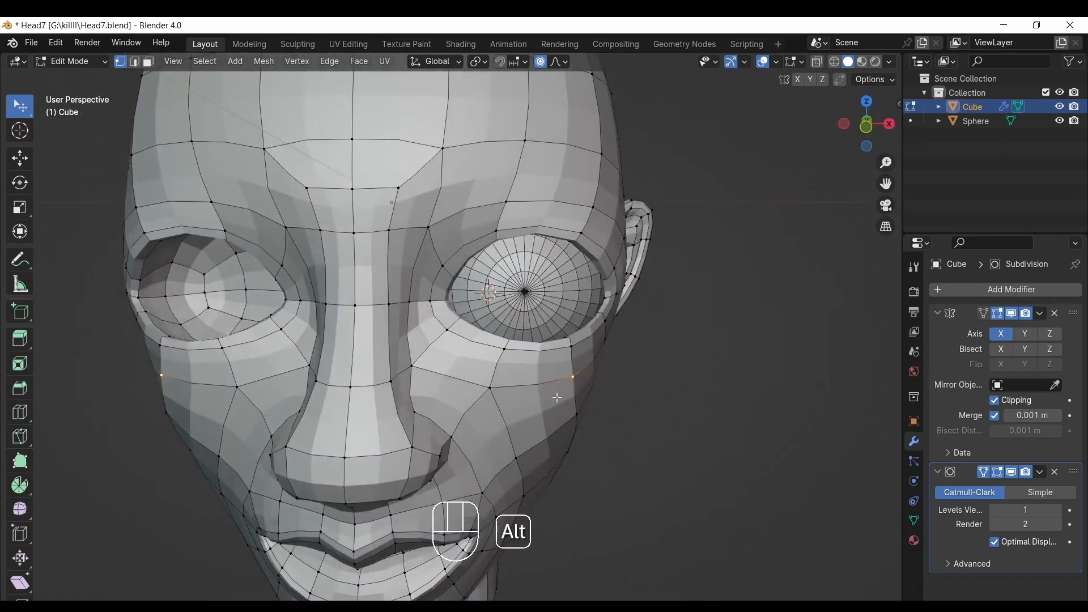
key(alt+s)
click(554, 400)
Examine the face shape from the front with the viewport overlays hidden, and restore the overlays with the whole face framed.
mouse_move(851, 135)
mouse_down()
mouse_move(726, 124)
mouse_move(848, 134)
mouse_up()
click(764, 62)
click(865, 124)
drag(885, 184, 900, 105)
click(760, 63)
drag(886, 163, 887, 182)
drag(886, 184, 898, 153)
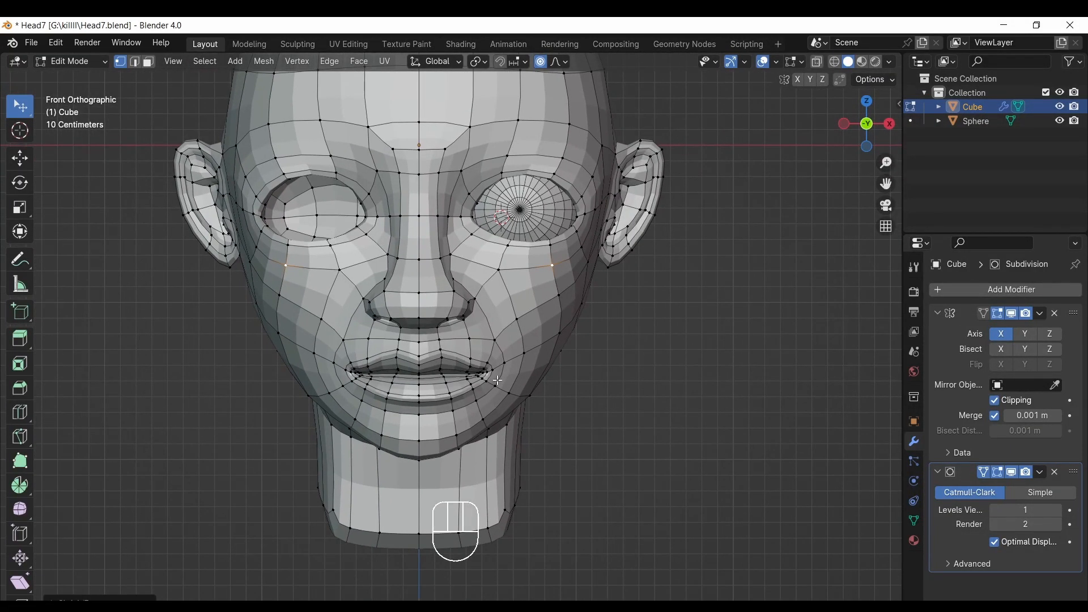
Narrow the mouth by moving its corner vertex inward along X about 0.11 m with proportional size about 0.64 m.
key(g)
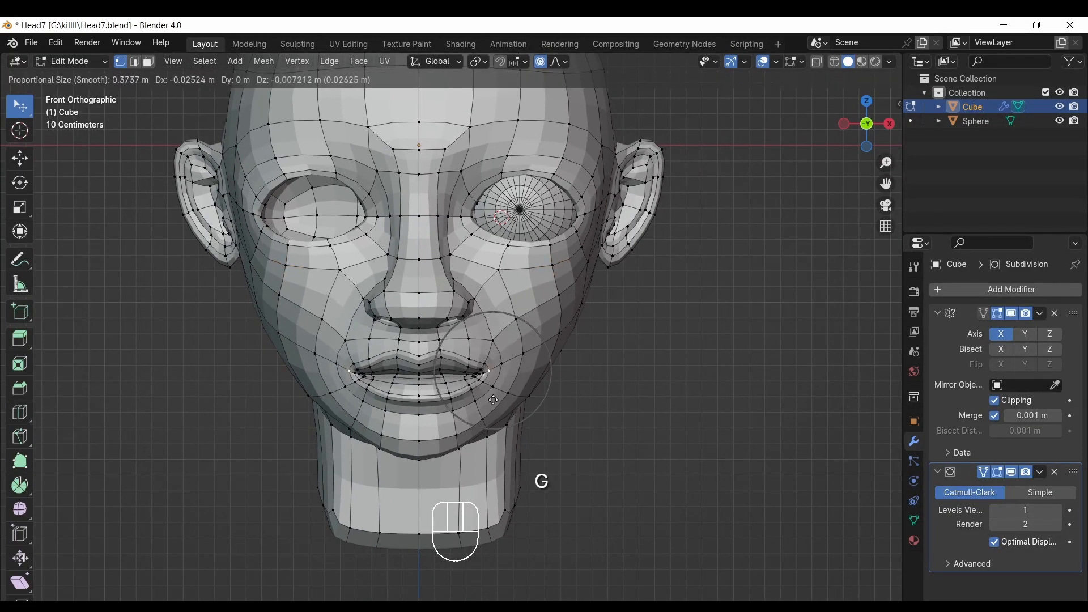
scroll(487, 399, down, 1)
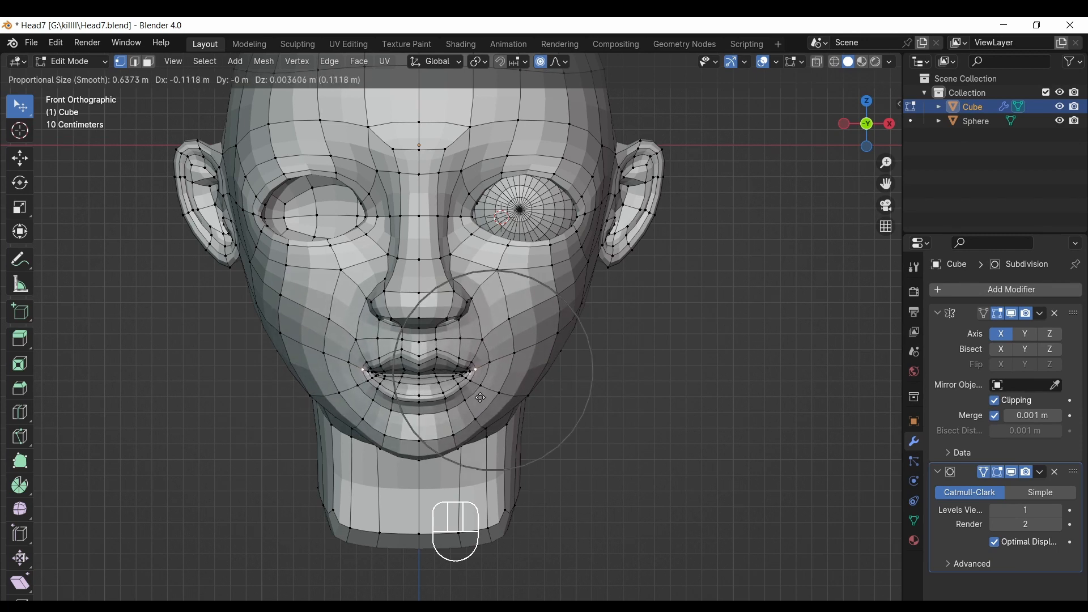
key(x)
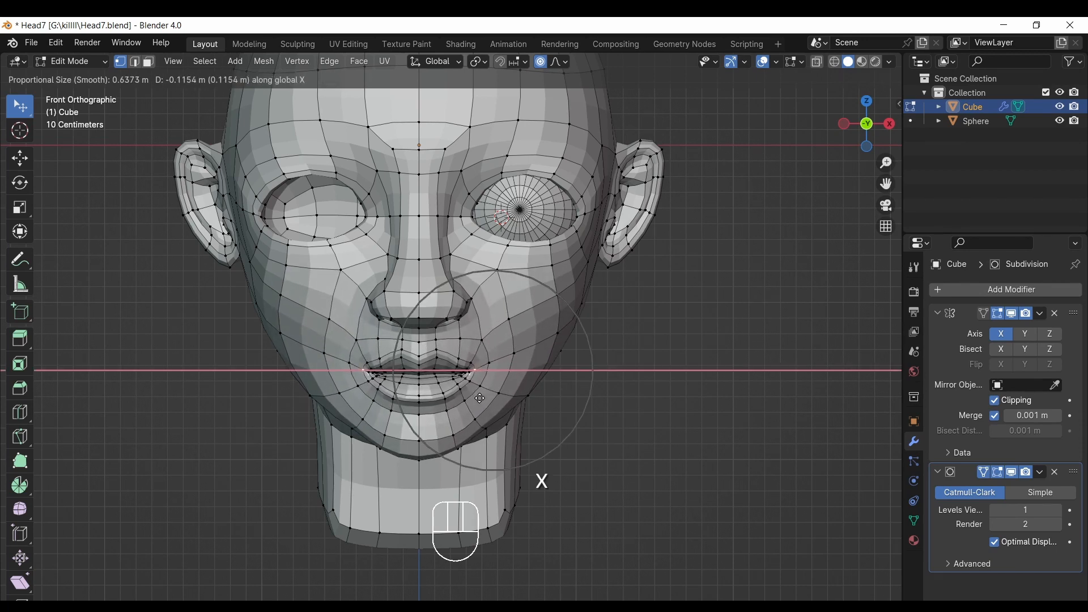
click(481, 397)
Move the vertex beside the nose wing inward along X with proportional size about 0.51 m.
click(472, 301)
key(g)
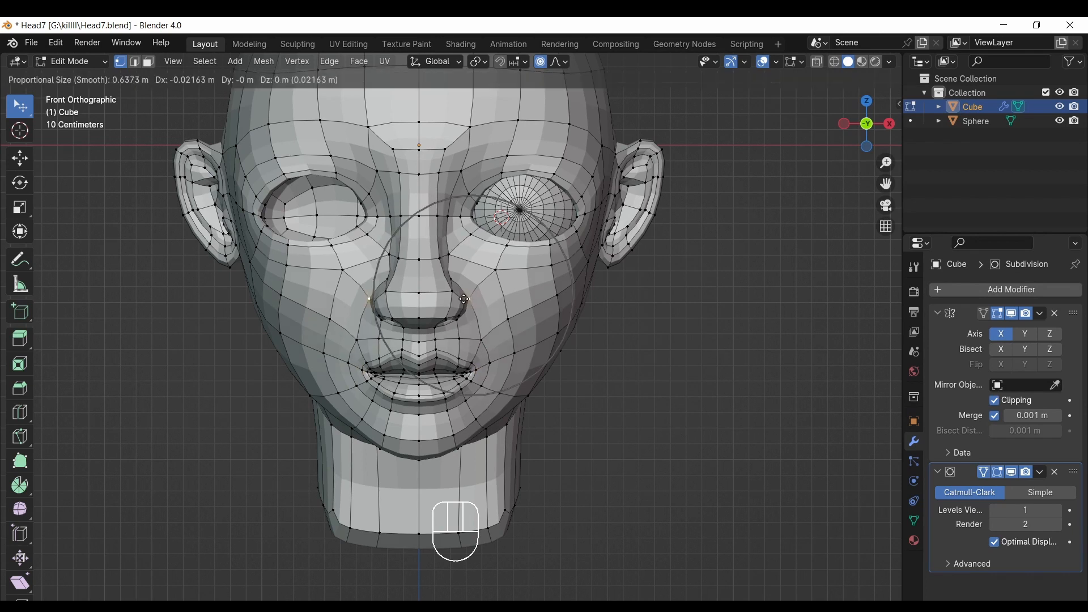
scroll(460, 298, up, 3)
scroll(457, 300, down, 1)
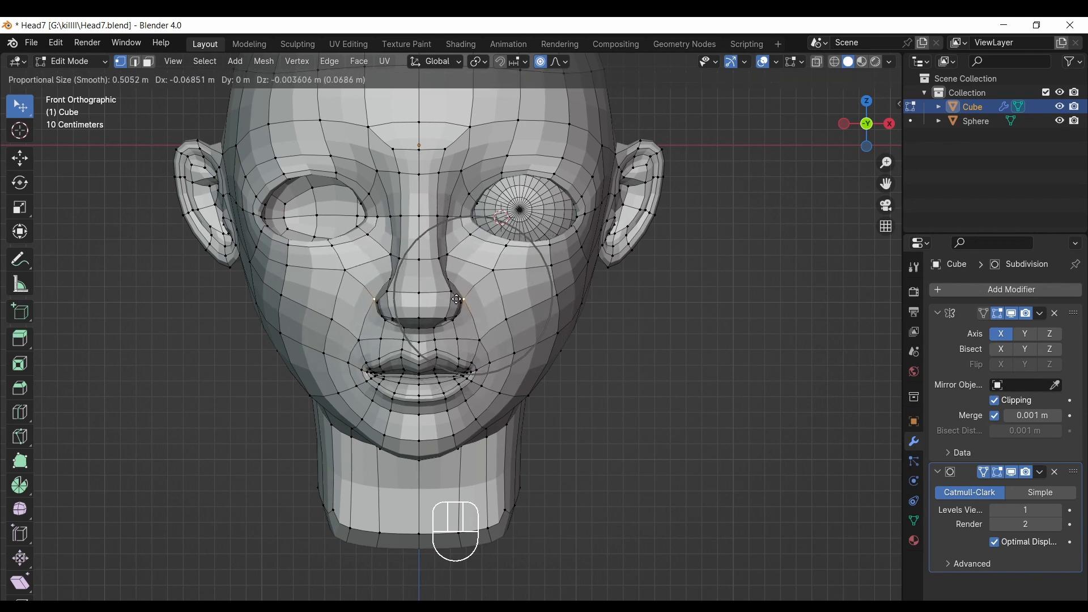
key(x)
right_click(450, 298)
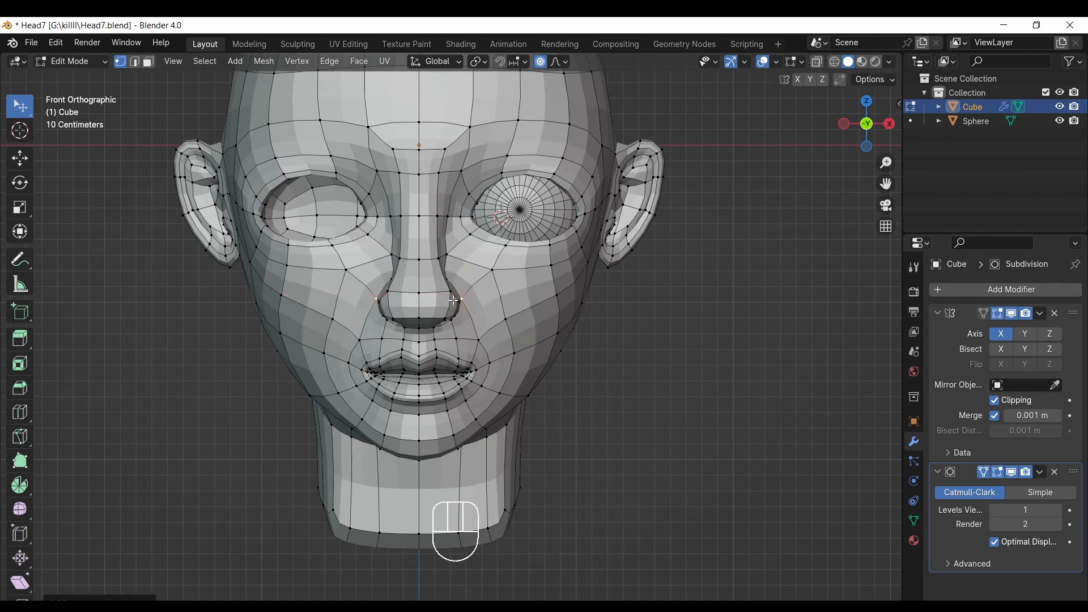
Move the nose side and nostril base vertices inward along X with proportional size about 0.27 m to slim the nose tip.
key(g)
scroll(436, 297, up, 6)
key(x)
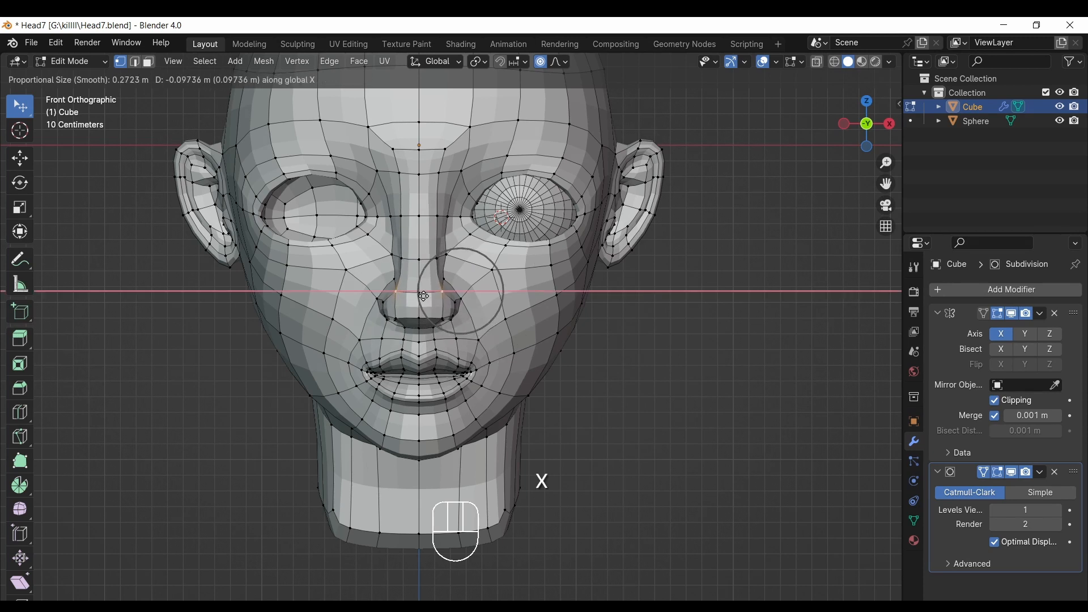
key(x)
key(x)
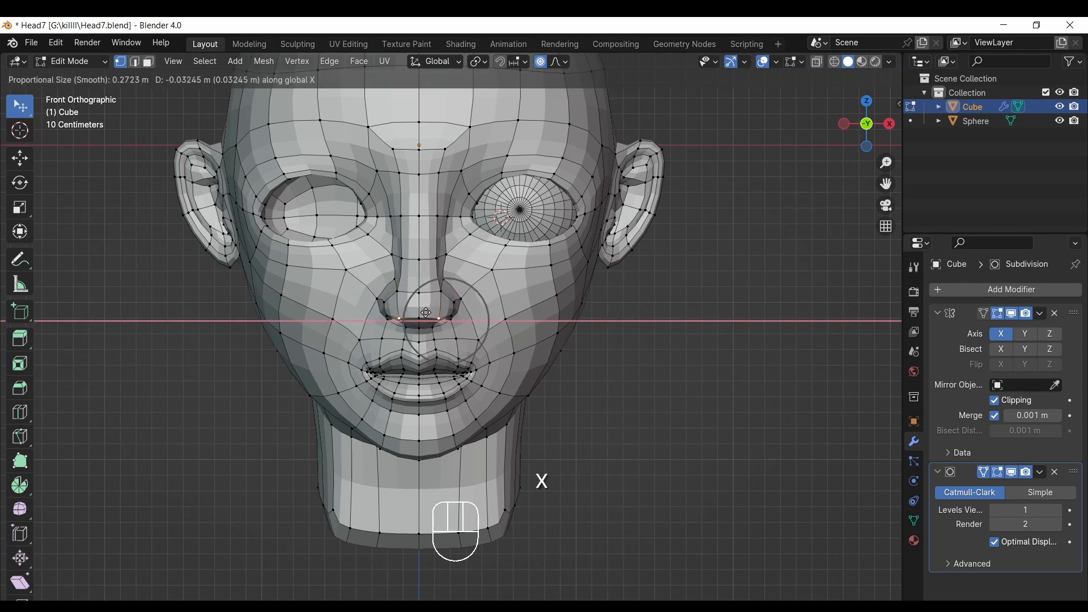
click(426, 315)
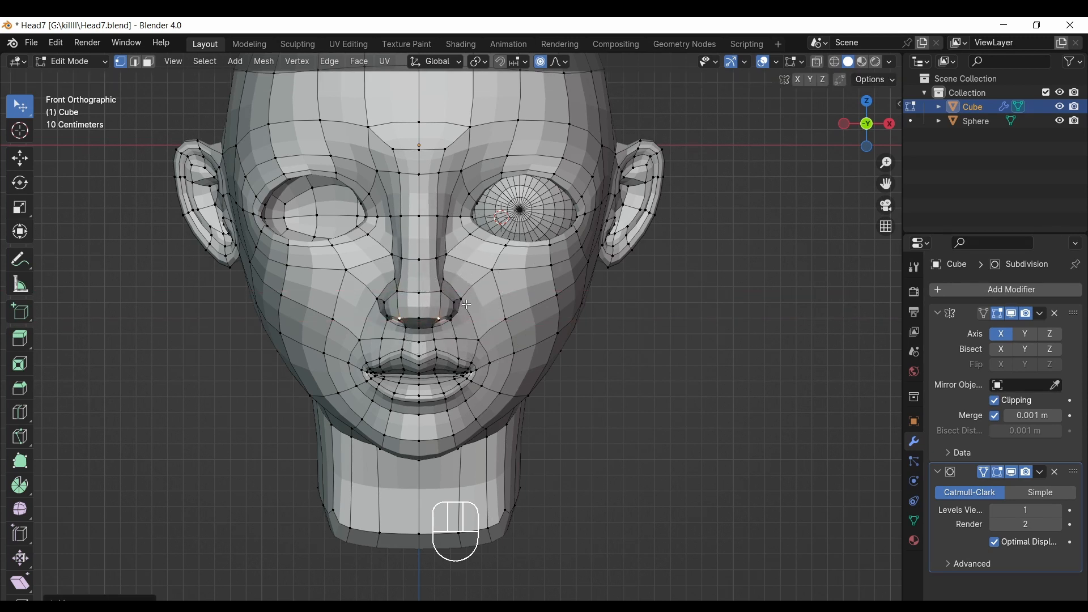
Move the nostril base vertex outward along X about 0.05 m, and shift the nose wing vertex slightly outward along X.
key(g)
key(x)
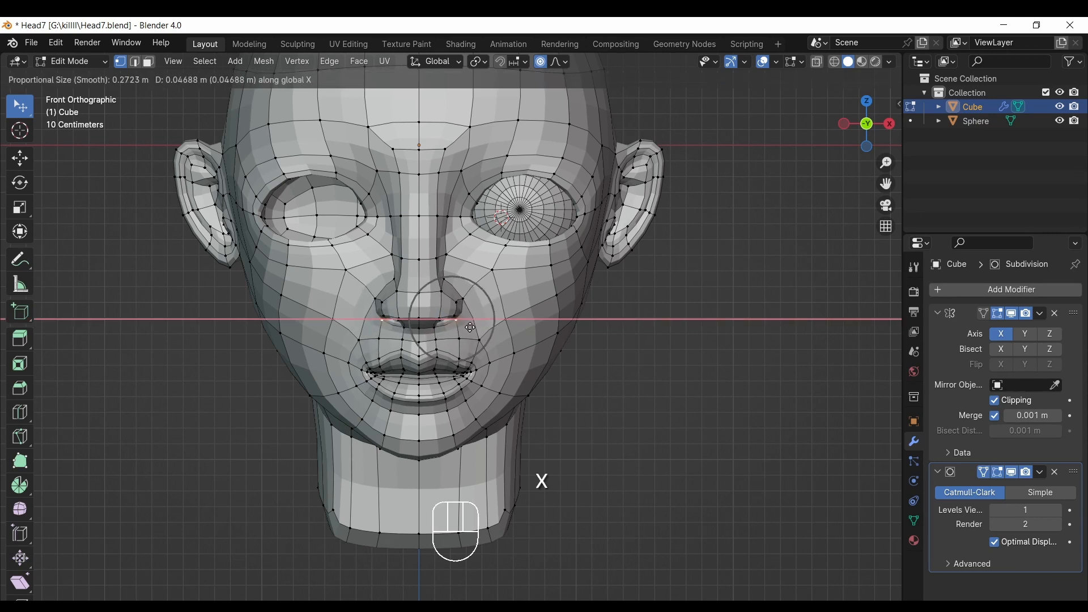
click(470, 328)
click(460, 297)
key(g)
key(x)
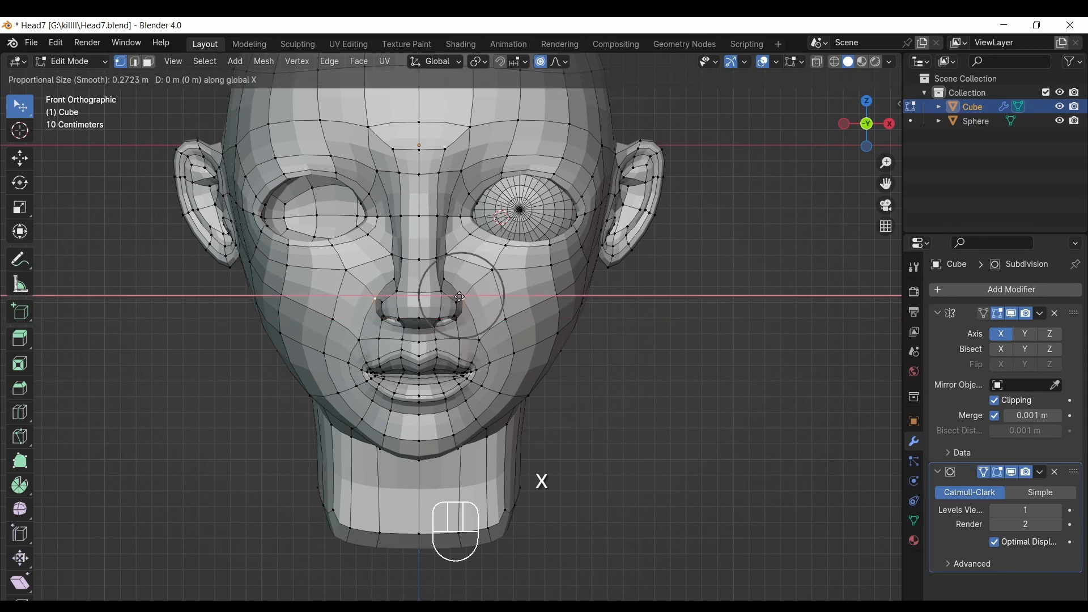
click(472, 290)
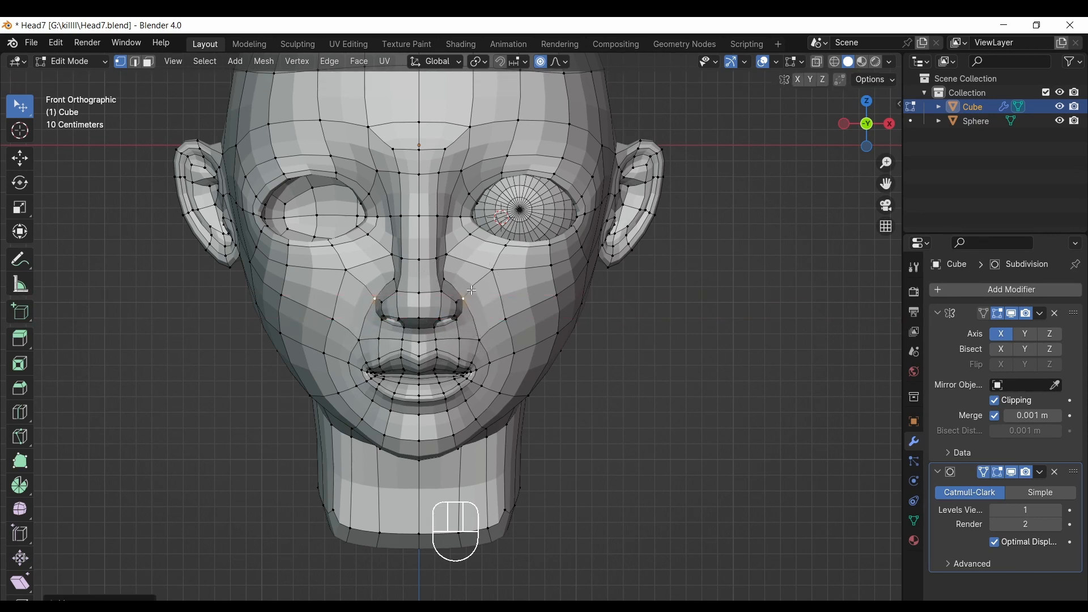
Move the side vertices of the nose bridge between the eyes toward the centre with proportional editing.
key(g)
click(459, 219)
click(436, 216)
key(g)
click(425, 217)
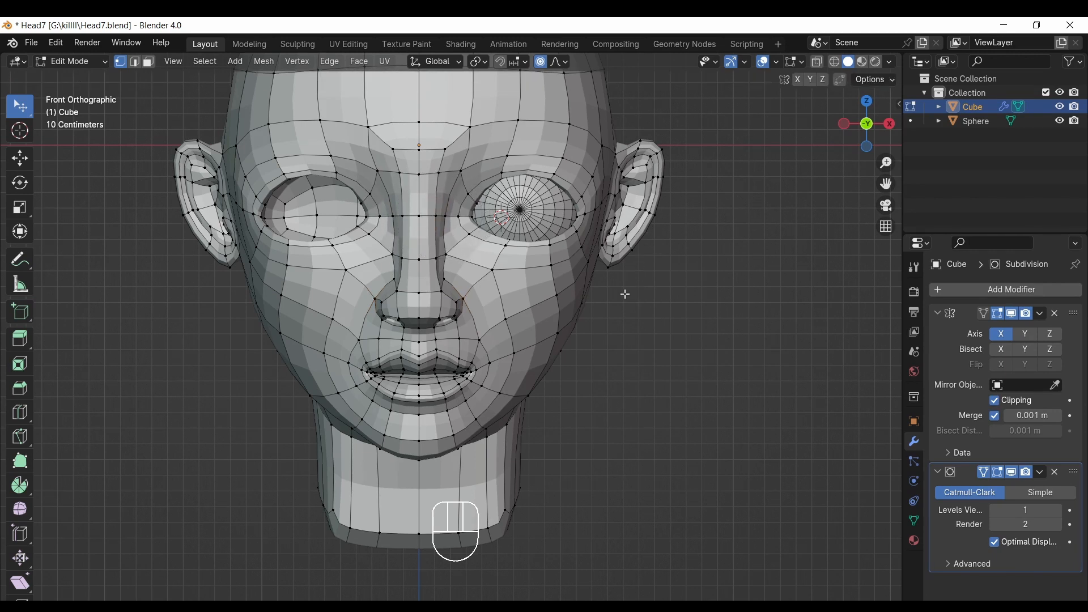
Viewing the head from below, move the mouth corner vertex outward and forward with proportional size about 0.38 m.
drag(843, 134, 829, 95)
middle_drag(493, 238, 497, 265)
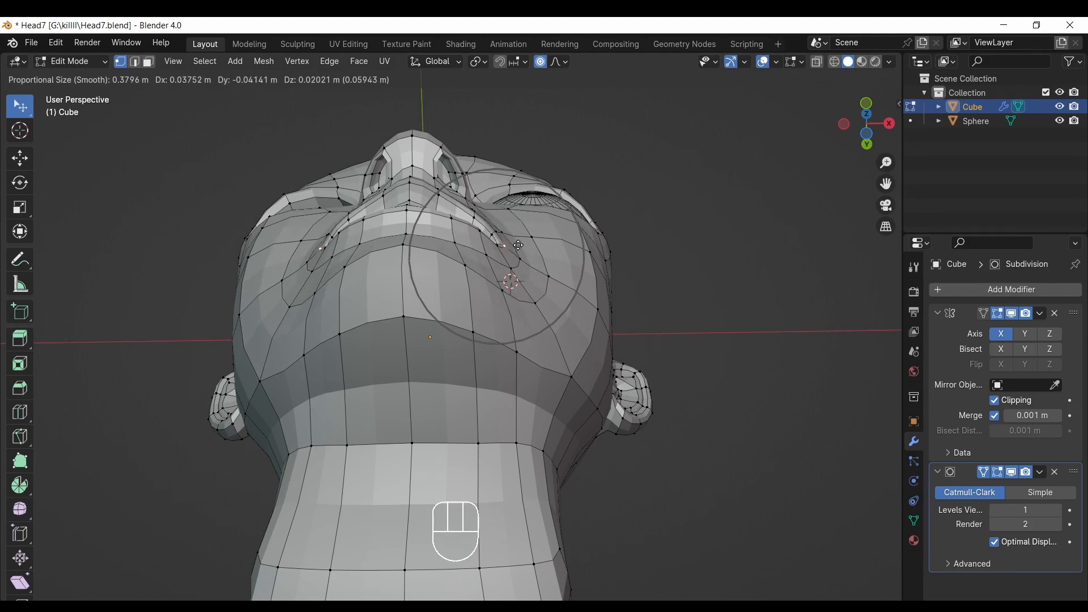
click(562, 247)
Push the lower cheek vertex near the jaw outward about 0.11 m along its normal with proportional editing.
middle_drag(562, 247, 506, 329)
key(alt+s)
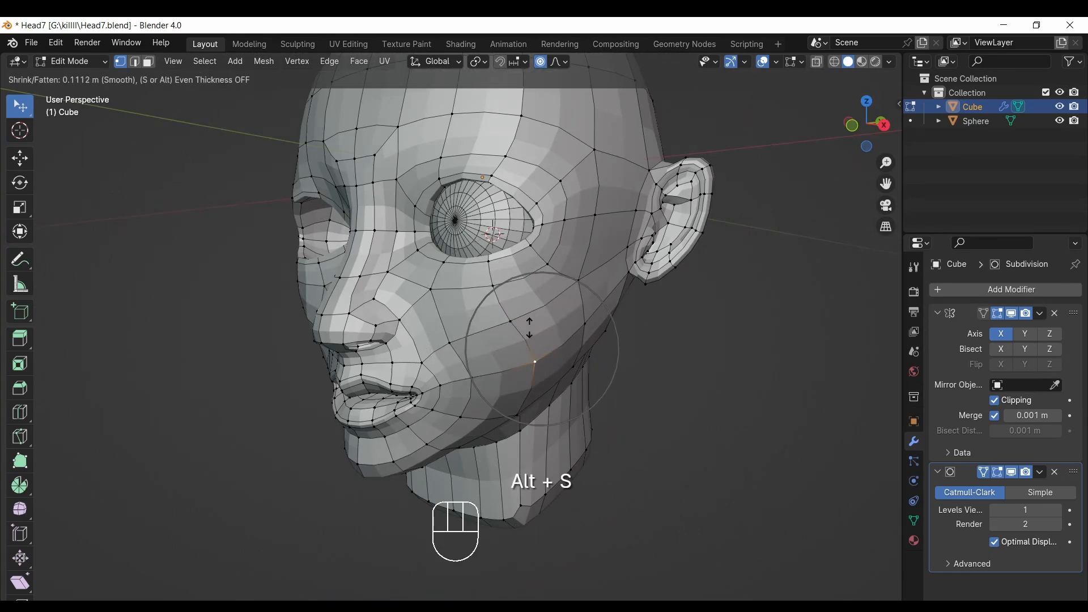
click(529, 330)
click(852, 125)
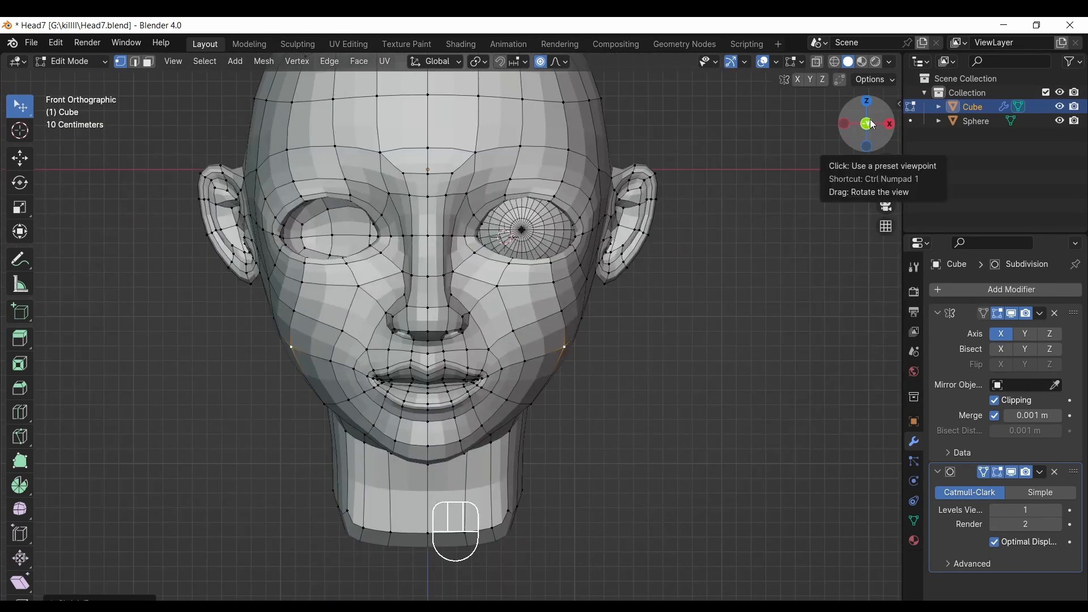
drag(861, 126, 810, 96)
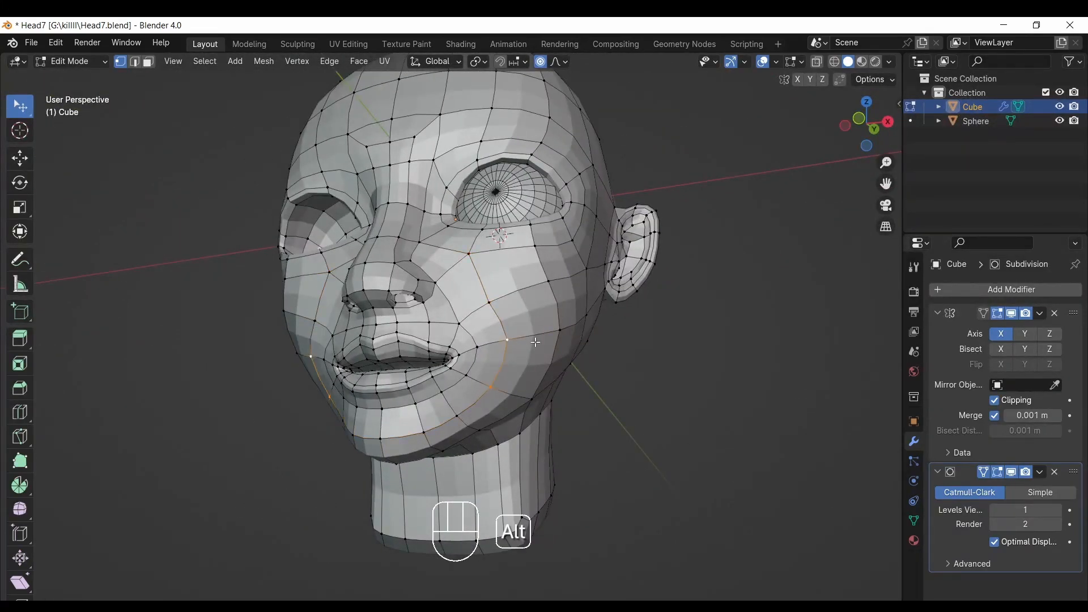
Adjust the lower cheek vertices beside the mouth along their normals using Shrink/Fatten with smooth proportional editing.
key(alt+s)
key(alt+s)
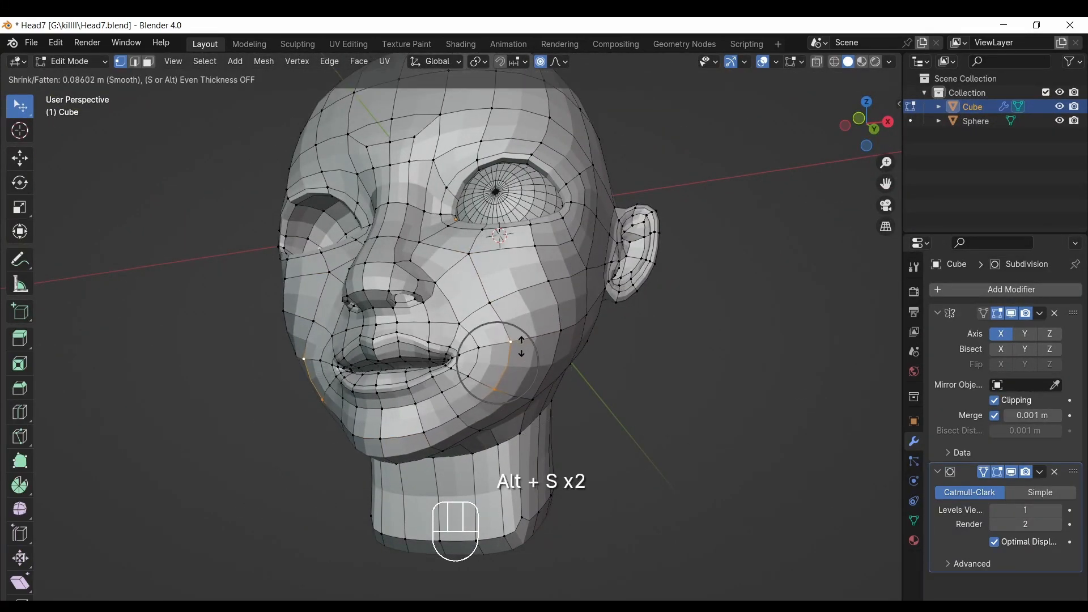
scroll(521, 347, up, 2)
click(519, 351)
key(alt+s)
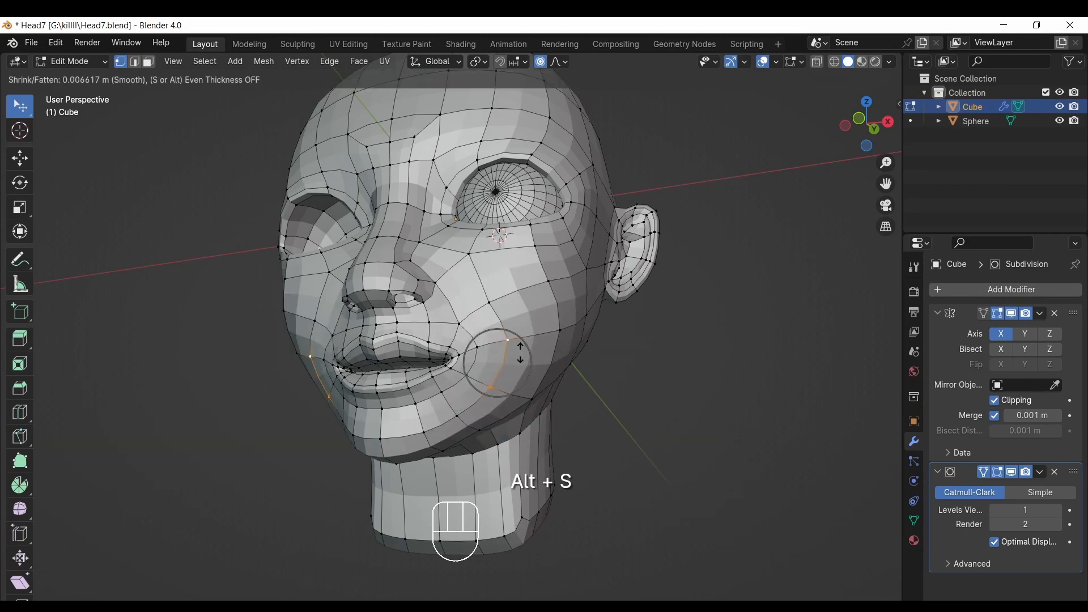
click(519, 348)
Push the cheekbone vertex below the outer eye inward about 0.03 m along its normal, and check the face from the front without overlays.
click(862, 117)
drag(861, 117, 782, 129)
key(alt+s)
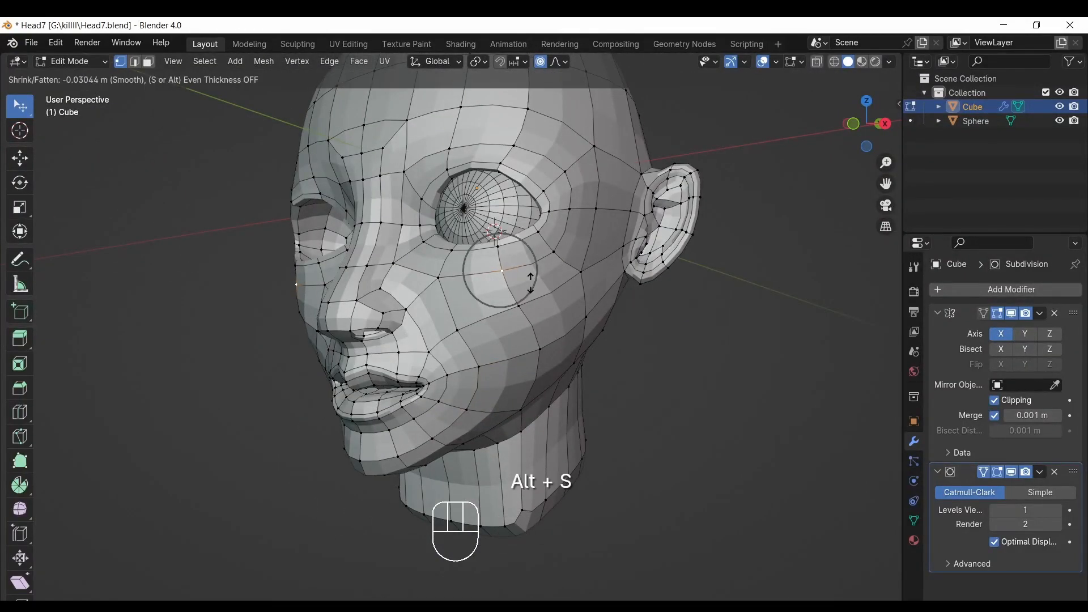
click(530, 282)
click(763, 61)
mouse_move(866, 121)
mouse_down()
mouse_move(1025, 145)
mouse_move(842, 155)
mouse_move(944, 125)
mouse_move(866, 124)
mouse_up()
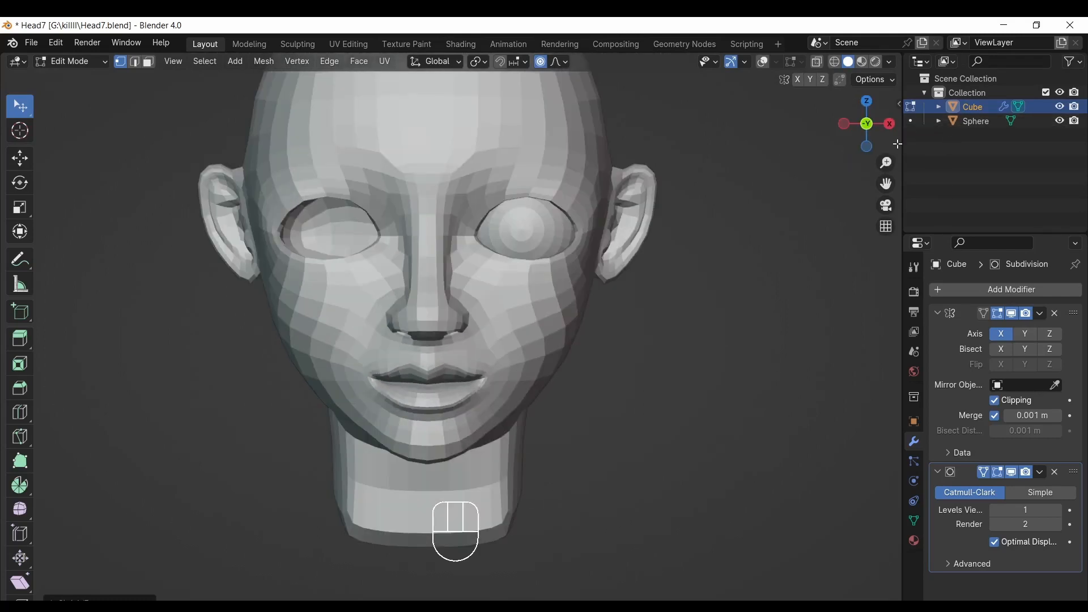
click(866, 123)
drag(881, 185, 883, 214)
Add a Mirror modifier on X to the eyeball sphere with the head Cube as mirror object, and return the head to Edit Mode.
click(71, 62)
click(68, 77)
click(495, 297)
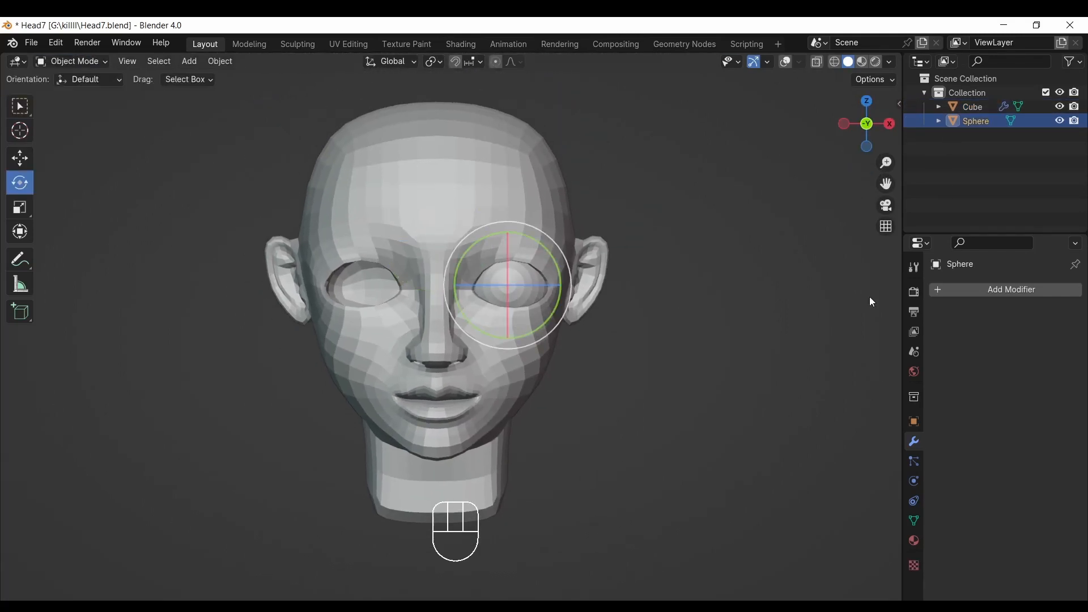
click(956, 299)
click(873, 319)
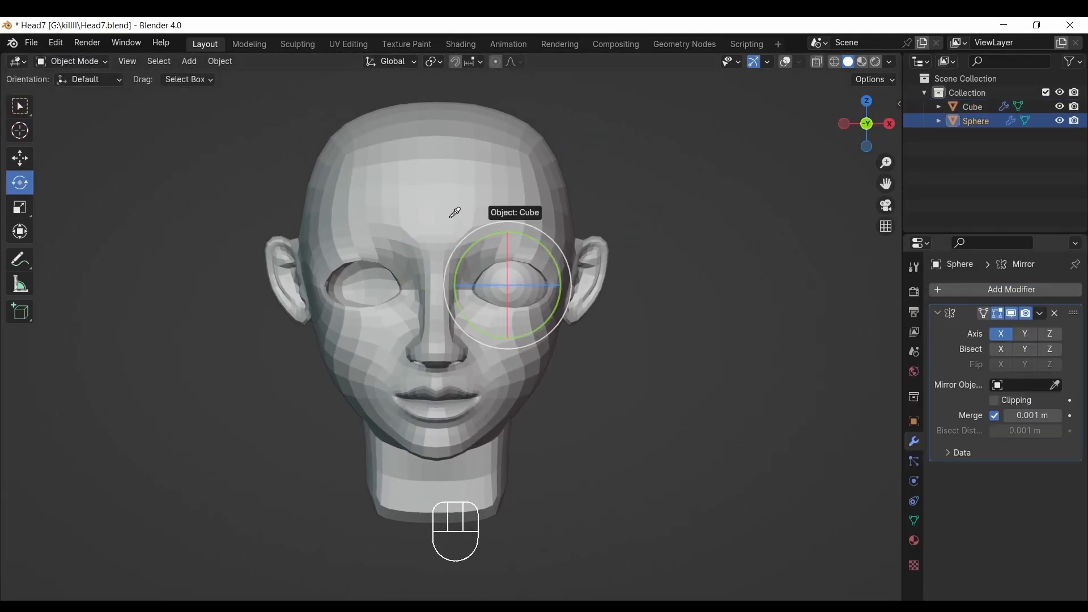
drag(741, 229, 740, 230)
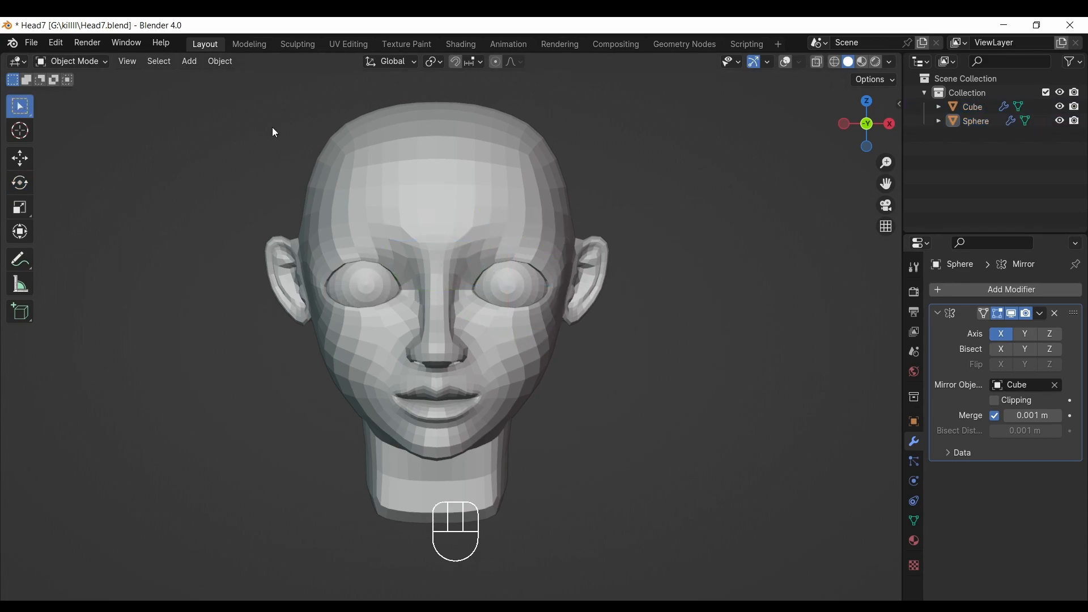
click(97, 63)
click(79, 90)
Shrink/Fatten the inner upper lip vertices about 0.03 to 0.04 m along their normals with proportional editing.
click(858, 129)
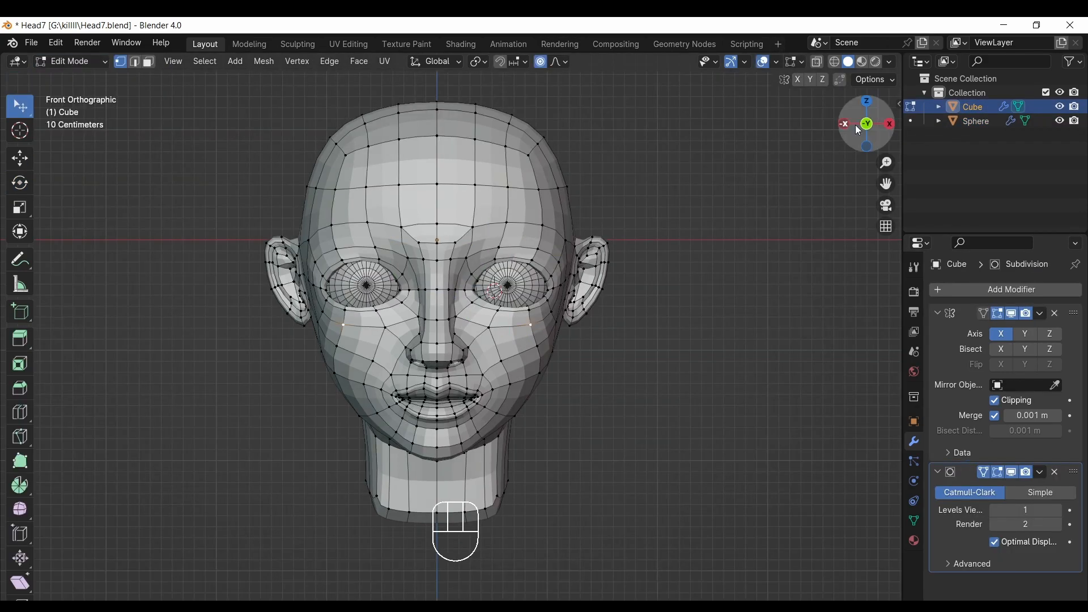
mouse_move(858, 130)
mouse_down()
mouse_move(821, 124)
mouse_move(835, 183)
mouse_move(883, 168)
mouse_move(822, 100)
mouse_move(656, 393)
mouse_move(920, 91)
mouse_move(895, 47)
mouse_move(867, 125)
mouse_up()
click(866, 124)
scroll(789, 155, down, 5)
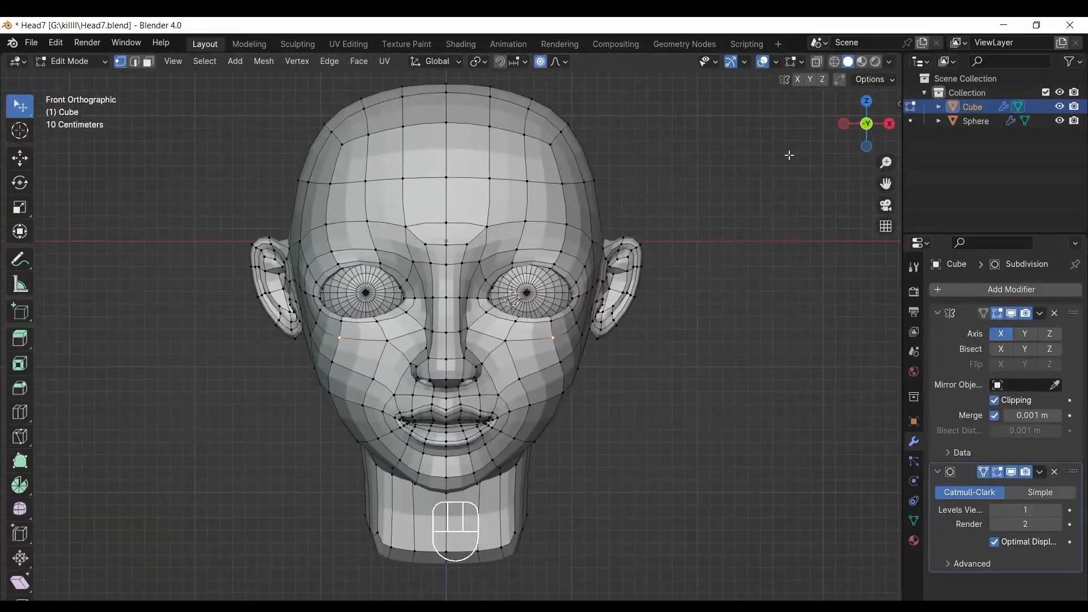
scroll(869, 140, down, 1)
scroll(868, 141, up, 5)
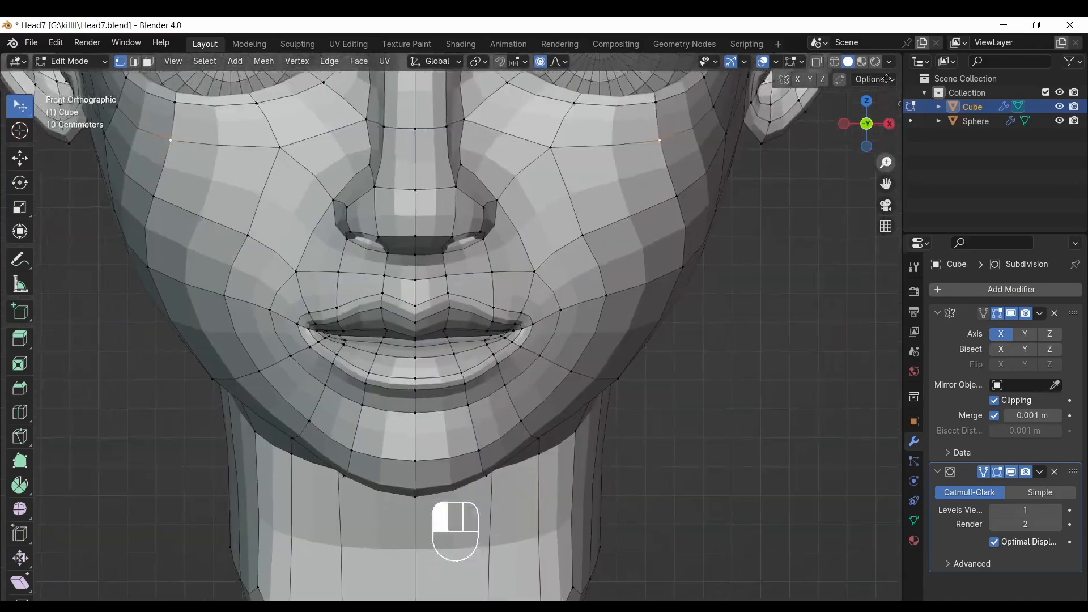
drag(868, 141, 743, 128)
key(alt+s)
click(315, 295)
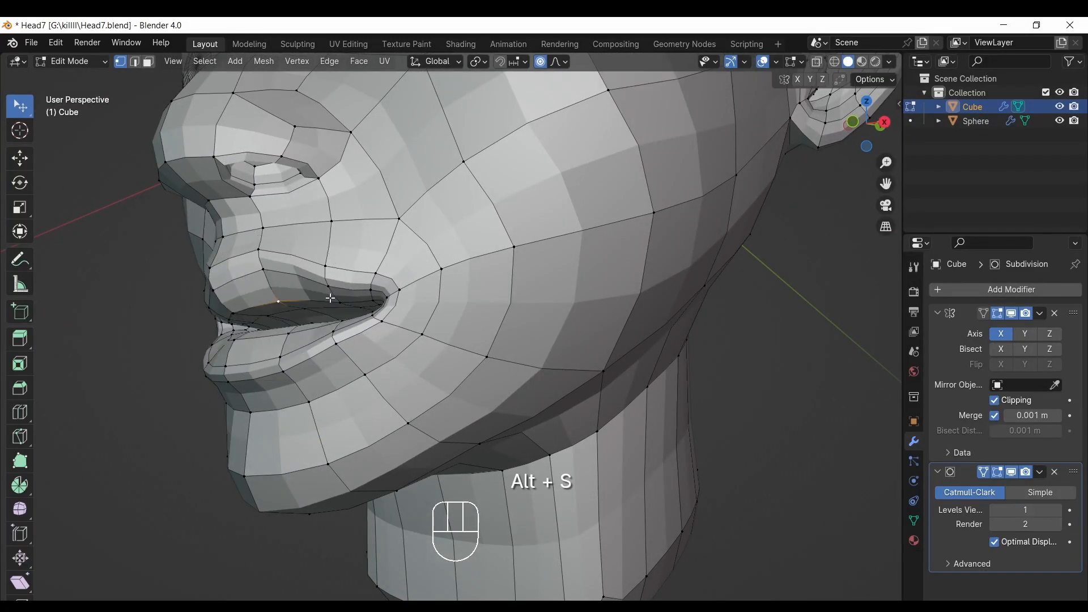
key(alt+s)
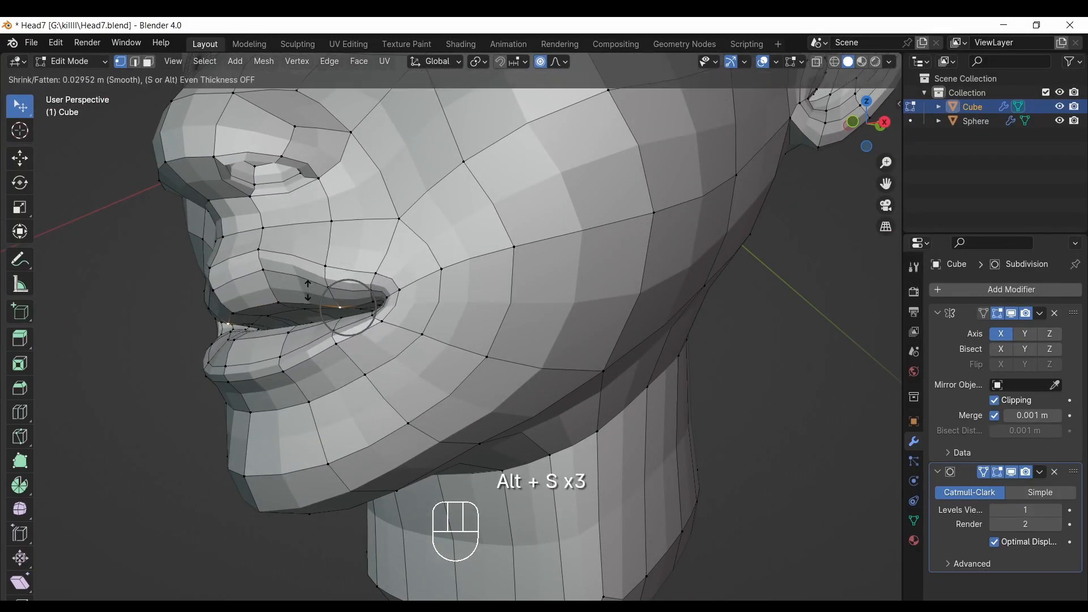
click(310, 294)
click(279, 307)
key(alt+s)
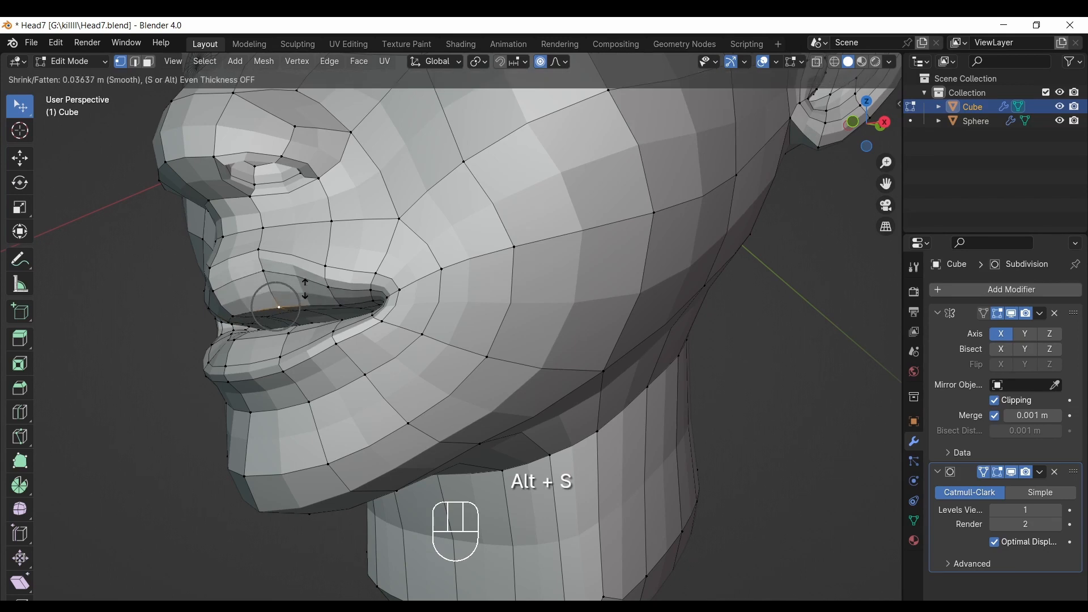
Push the inner lower lip vertices slightly outward along their normals, about 0.014 m near the mouth corner, and check the face without overlays.
middle_drag(361, 266, 412, 340)
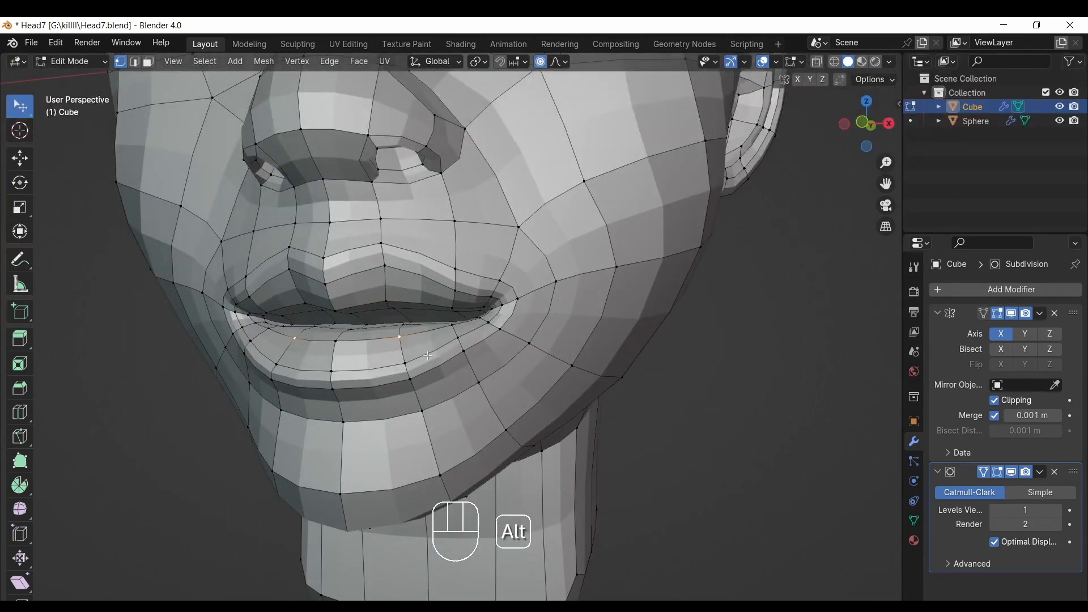
key(alt+s)
key(alt+s)
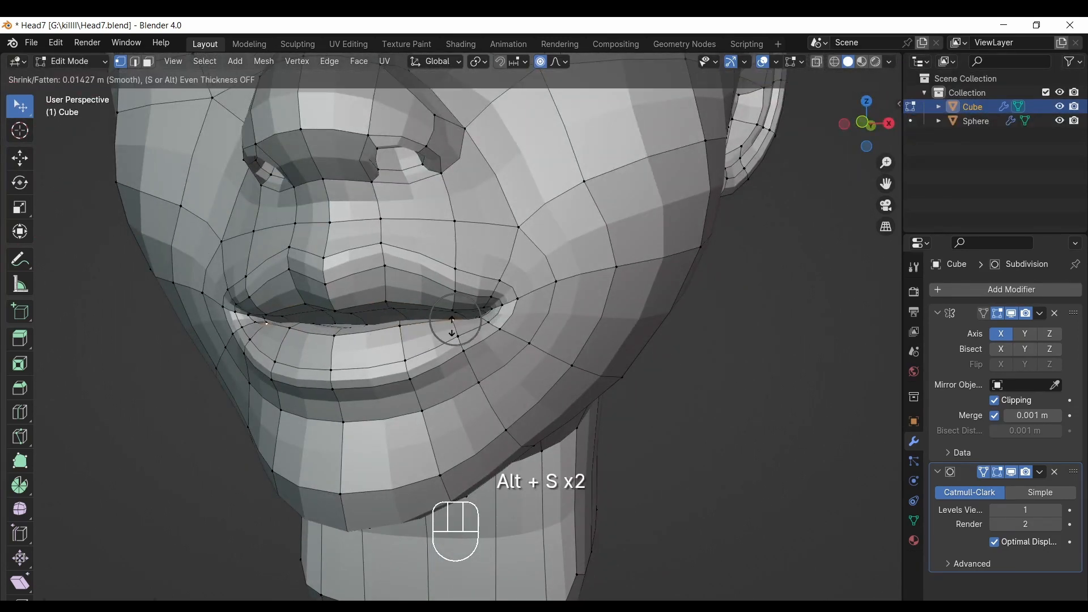
click(452, 326)
click(863, 123)
click(865, 124)
click(866, 124)
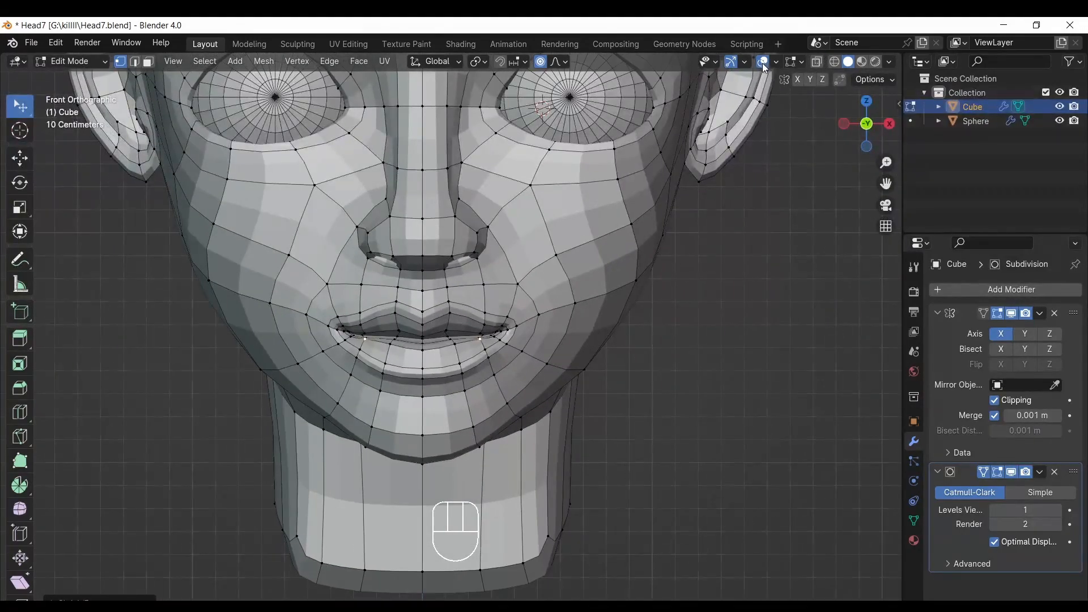
click(762, 64)
drag(851, 120, 857, 160)
click(868, 134)
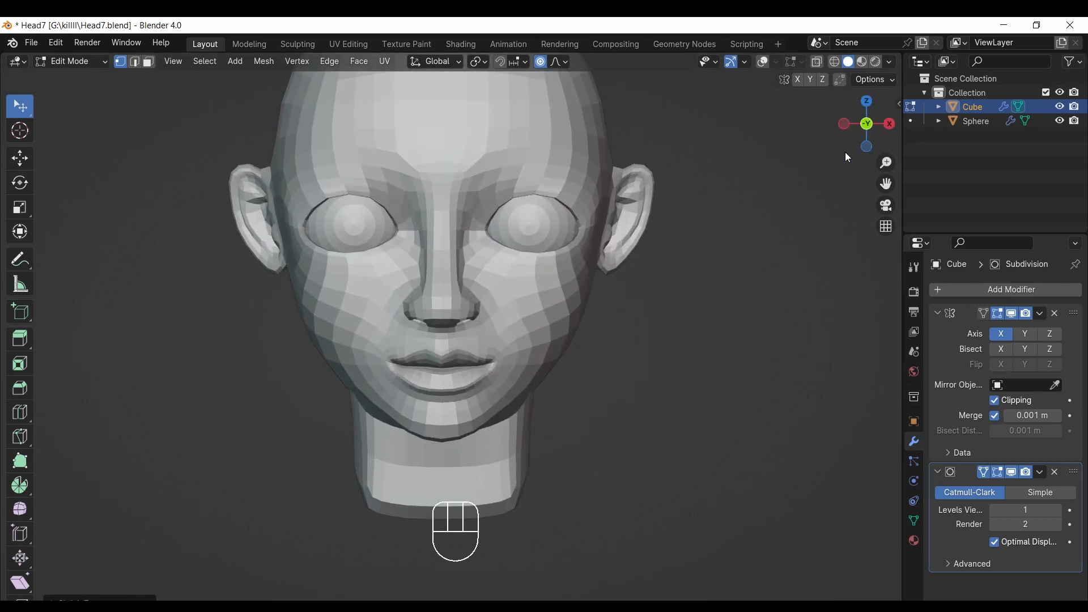
Show the overlays and raise the outer eye corner vertex about 0.02 m along Z with proportional size about 0.24 m.
click(763, 62)
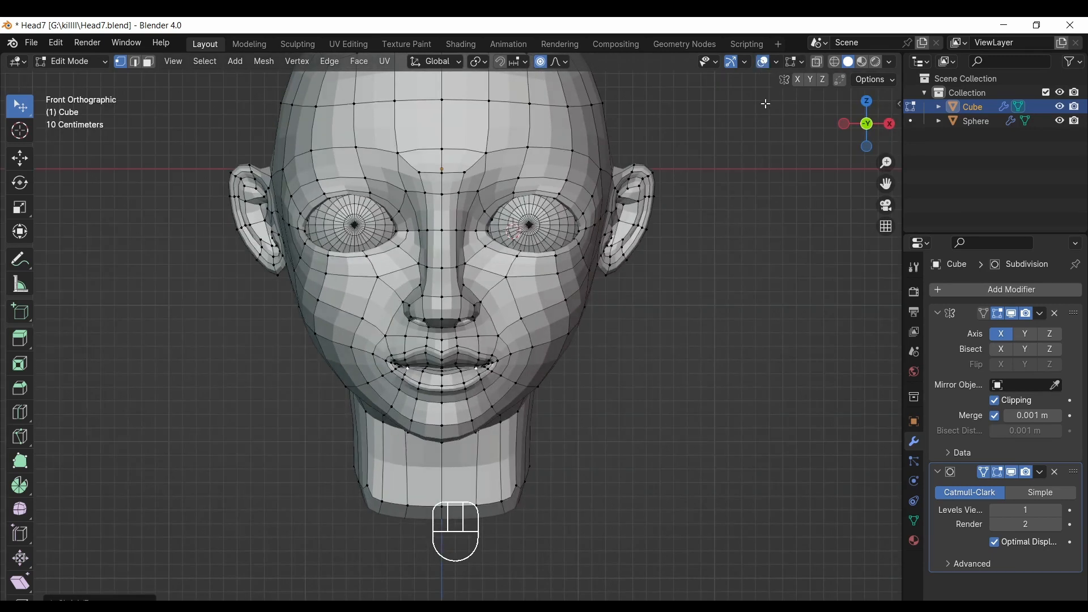
key(g)
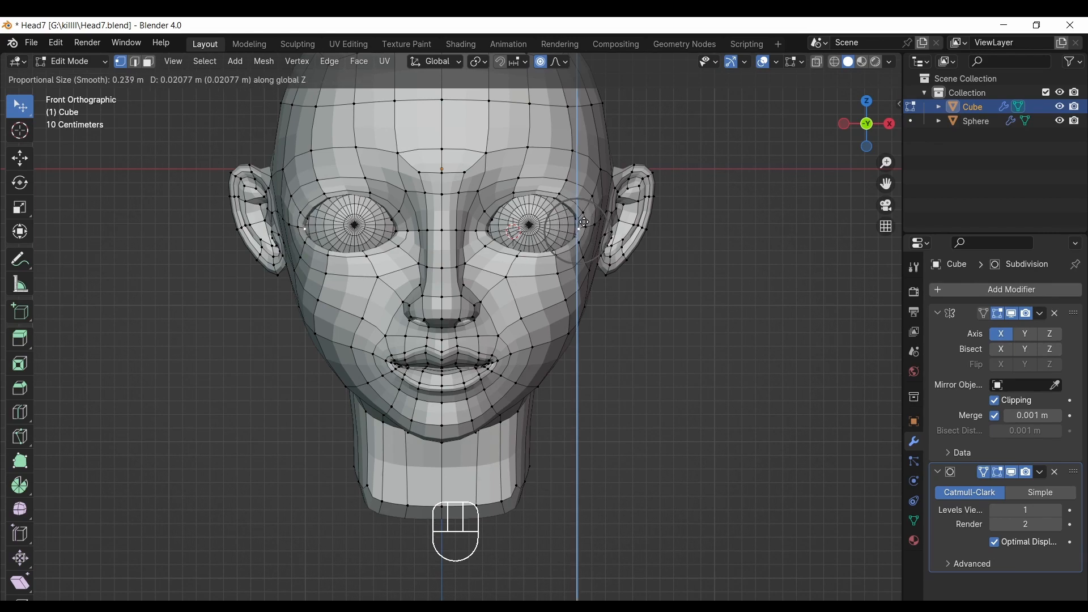
click(584, 222)
In the right side view, slide the vertex behind the outer eye corner toward the ear by a factor of about 0.62.
drag(887, 125, 879, 135)
click(887, 127)
drag(889, 192, 904, 235)
drag(886, 163, 886, 142)
click(431, 235)
key(g)
key(g)
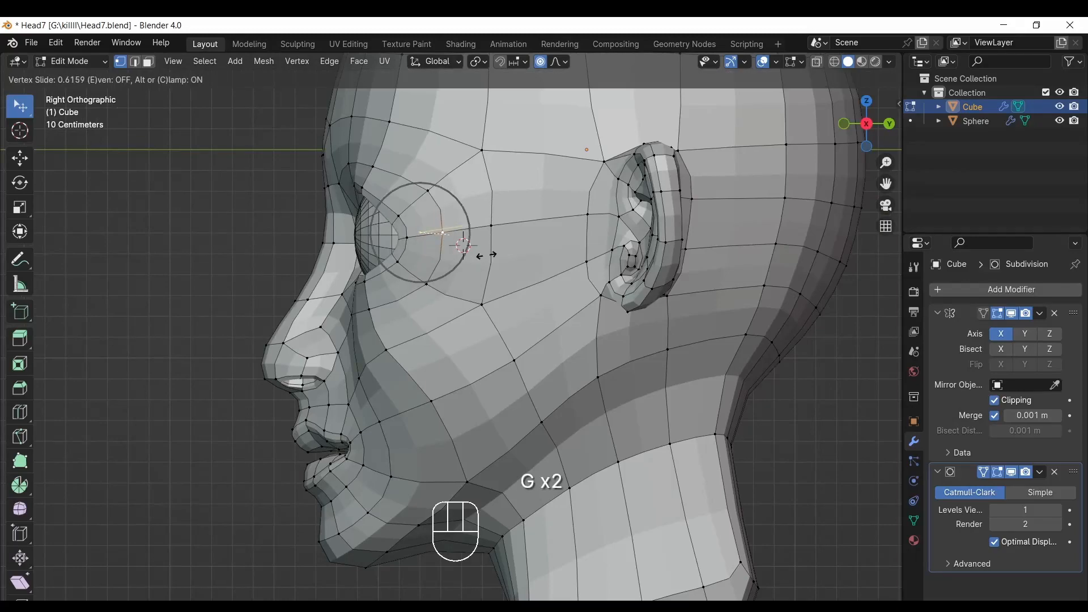
click(486, 255)
In the right side view, move the front forehead vertex forward along Y with proportional size about 0.58 m.
click(844, 124)
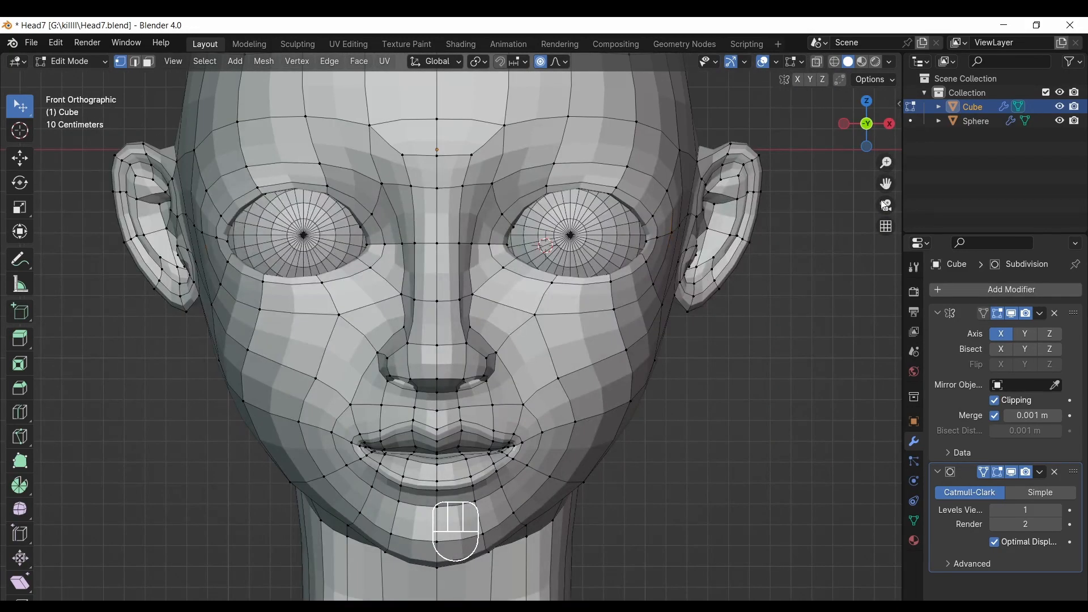
drag(886, 162, 886, 202)
drag(886, 184, 886, 210)
click(889, 123)
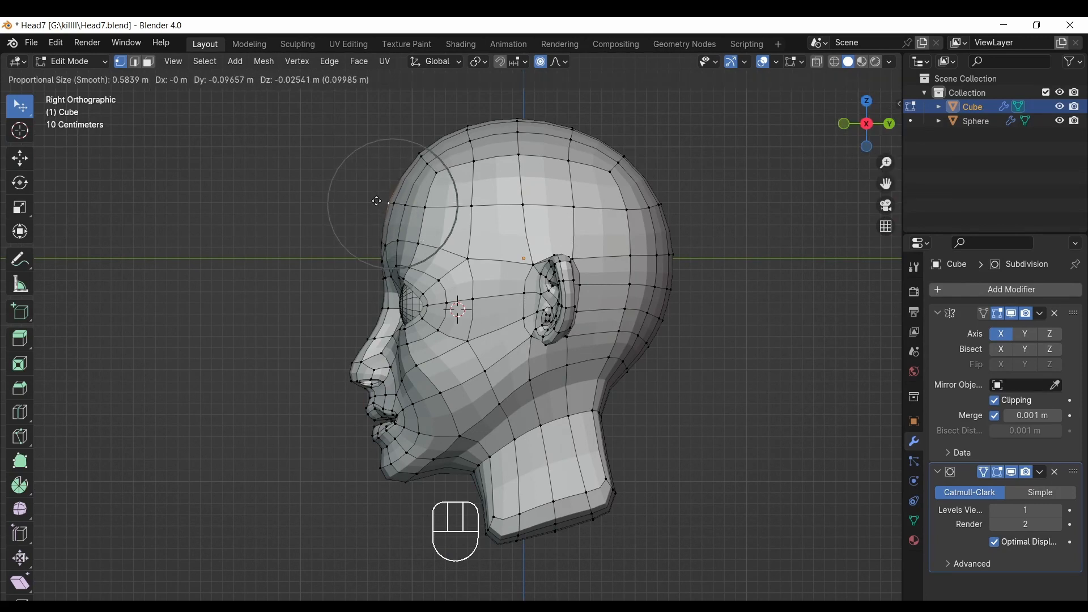
key(y)
click(378, 203)
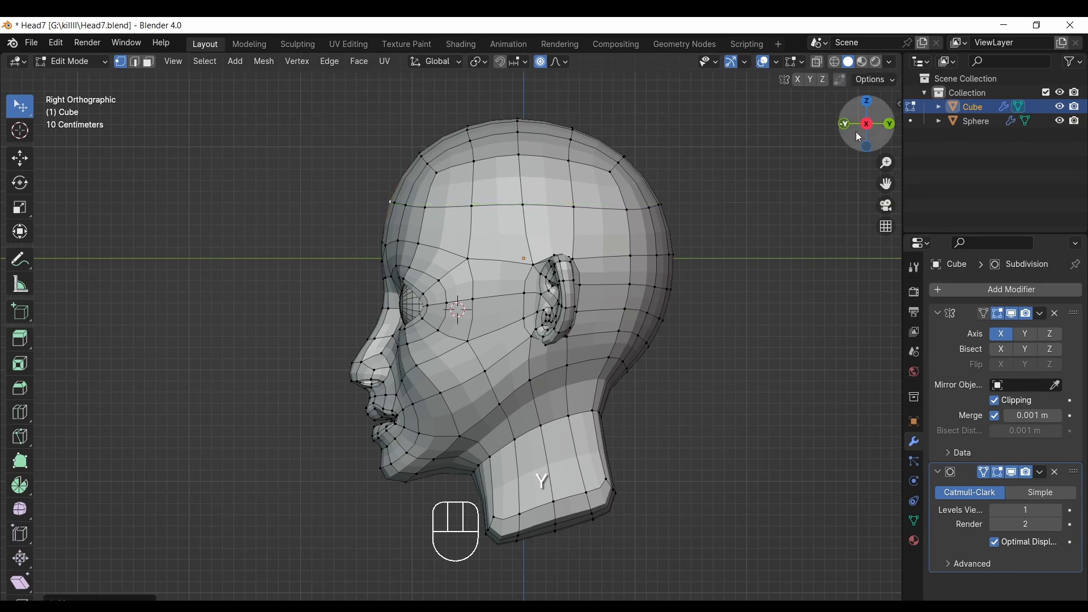
Move the back-of-head vertex backward along Y with proportional size about 1.5 m, and pull the upper back vertex outward.
click(850, 131)
drag(854, 131, 768, 161)
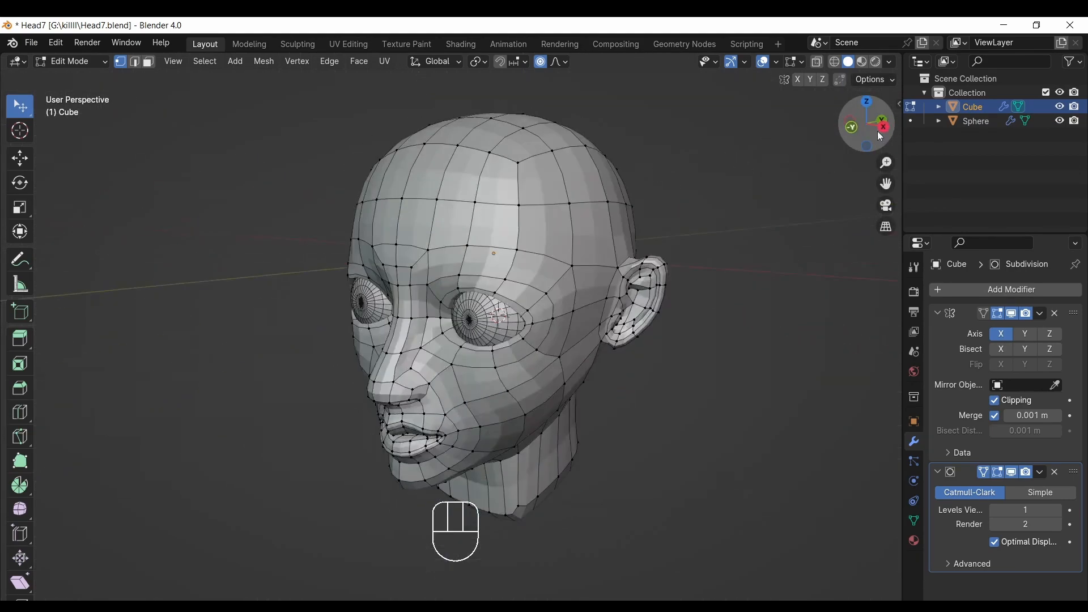
click(878, 132)
drag(886, 162, 885, 176)
drag(886, 183, 855, 140)
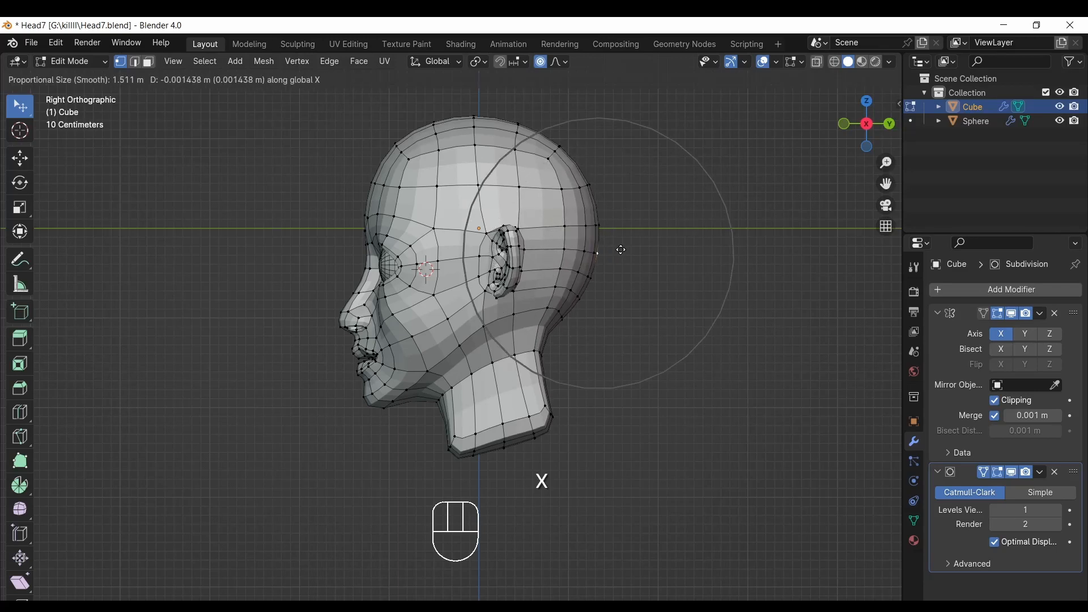
key(y)
drag(613, 246, 614, 246)
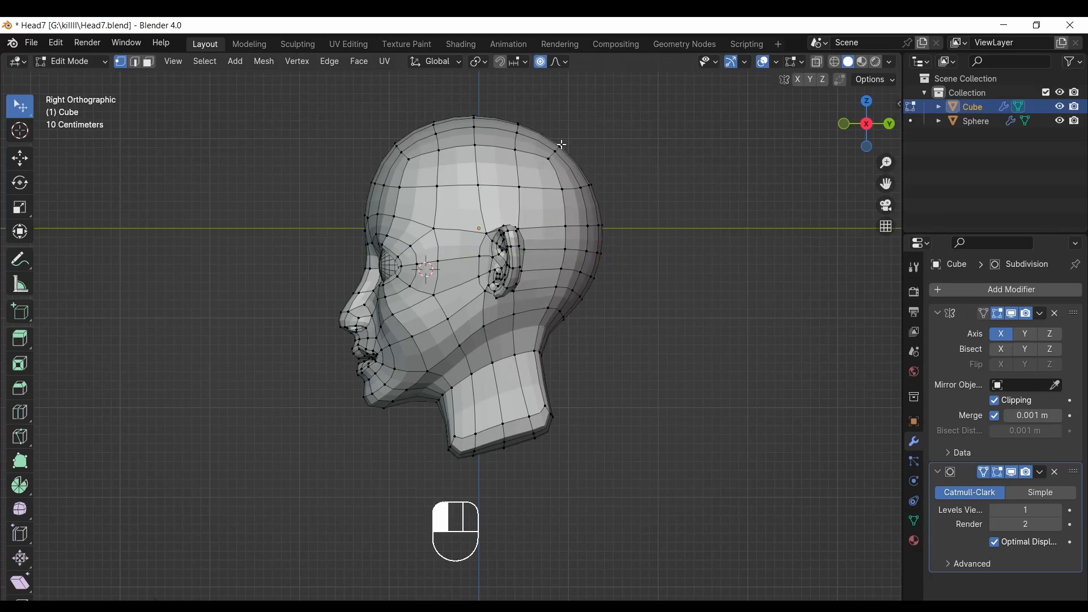
drag(566, 143, 583, 132)
Examine the overall head shape from the back, the front and at an angle.
click(890, 125)
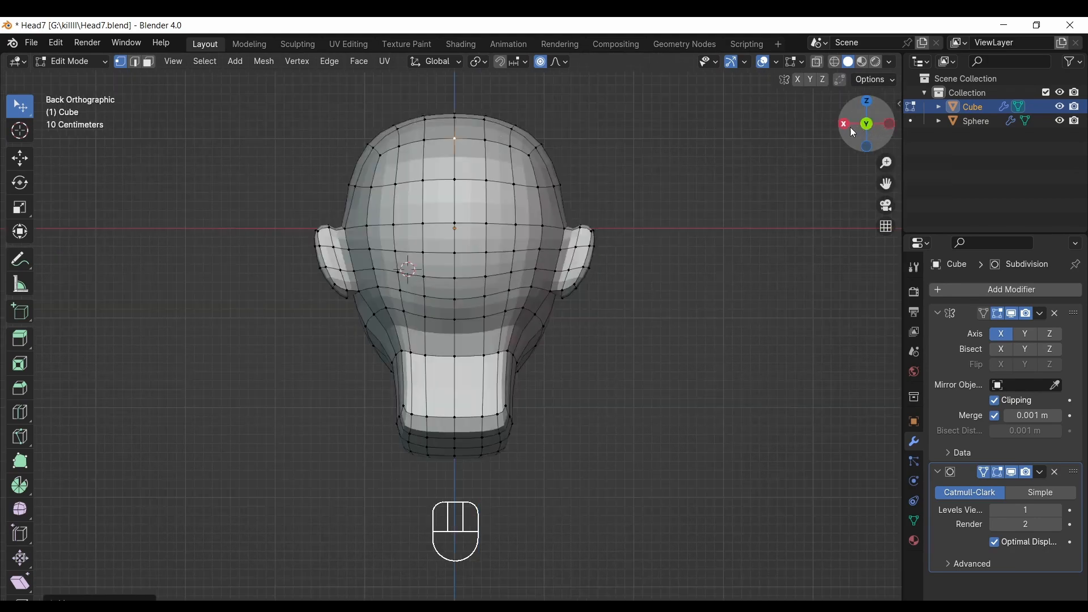
drag(887, 127, 946, 138)
click(851, 122)
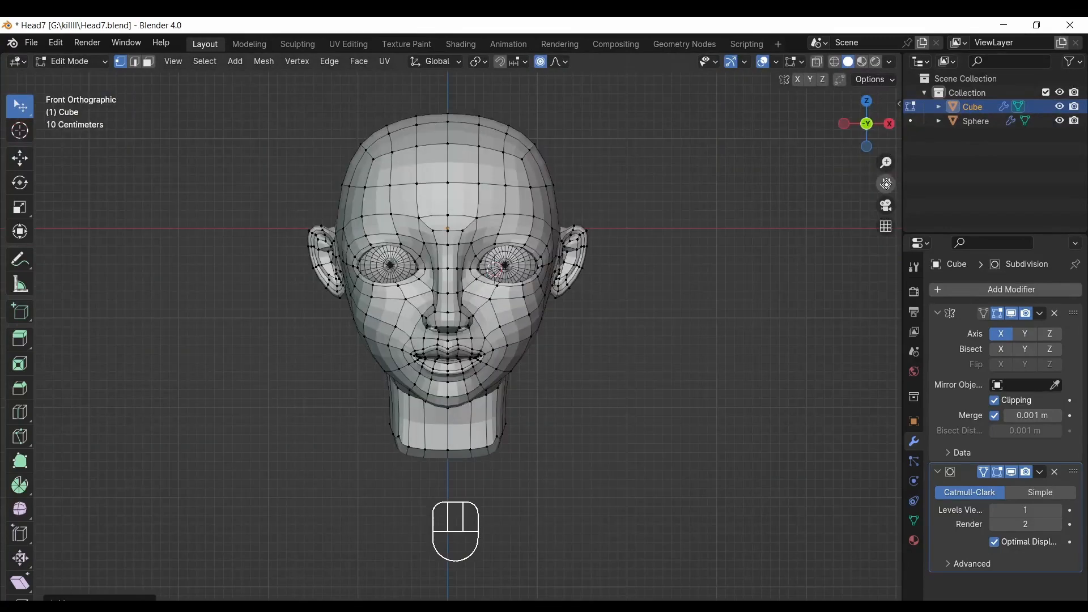
drag(886, 184, 886, 205)
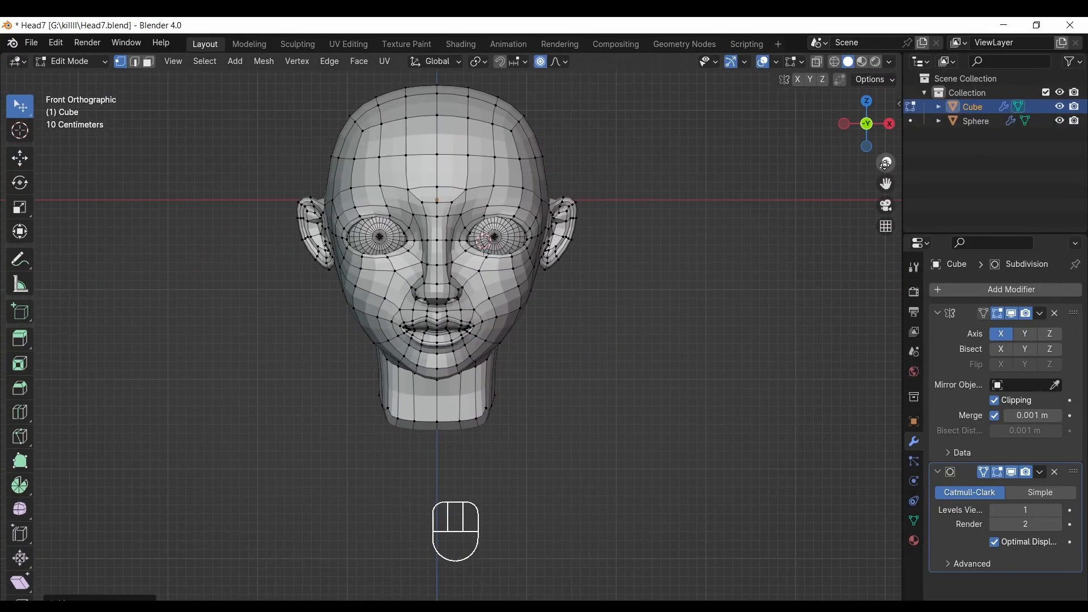
drag(885, 163, 885, 148)
drag(859, 137, 884, 185)
click(867, 124)
drag(885, 183, 895, 222)
drag(886, 163, 800, 118)
Toggle the viewport overlays and save the file as Head8.blend.
click(762, 62)
click(31, 43)
click(91, 146)
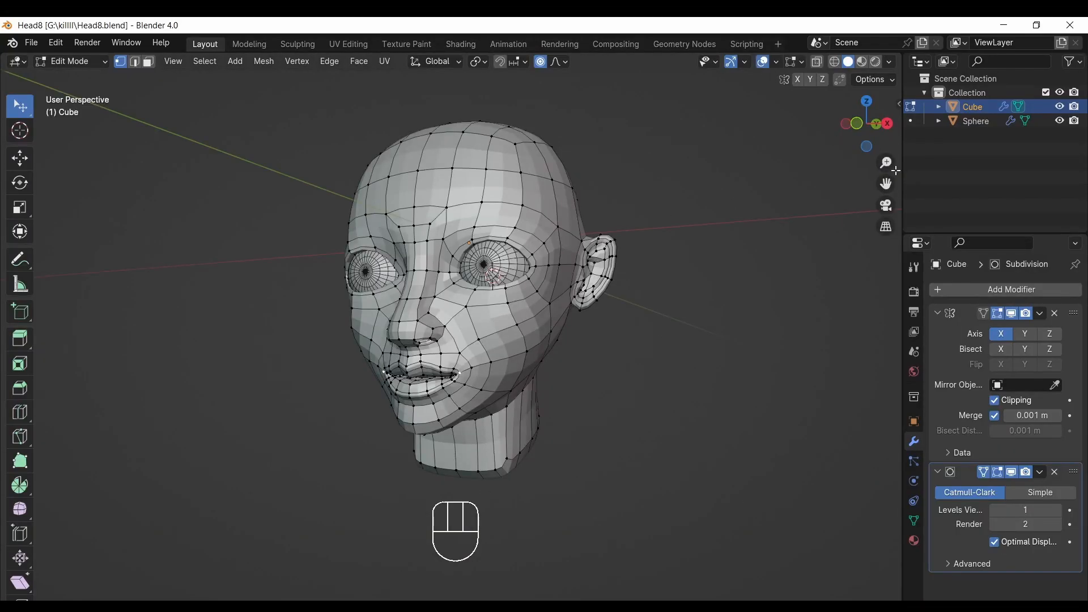
Adjust the temple vertices between the outer eye corner and the ear along their normals with proportional editing.
drag(886, 163, 886, 133)
drag(866, 125, 954, 147)
click(782, 194)
click(566, 314)
key(alt+s)
click(599, 305)
click(558, 238)
key(alt+s)
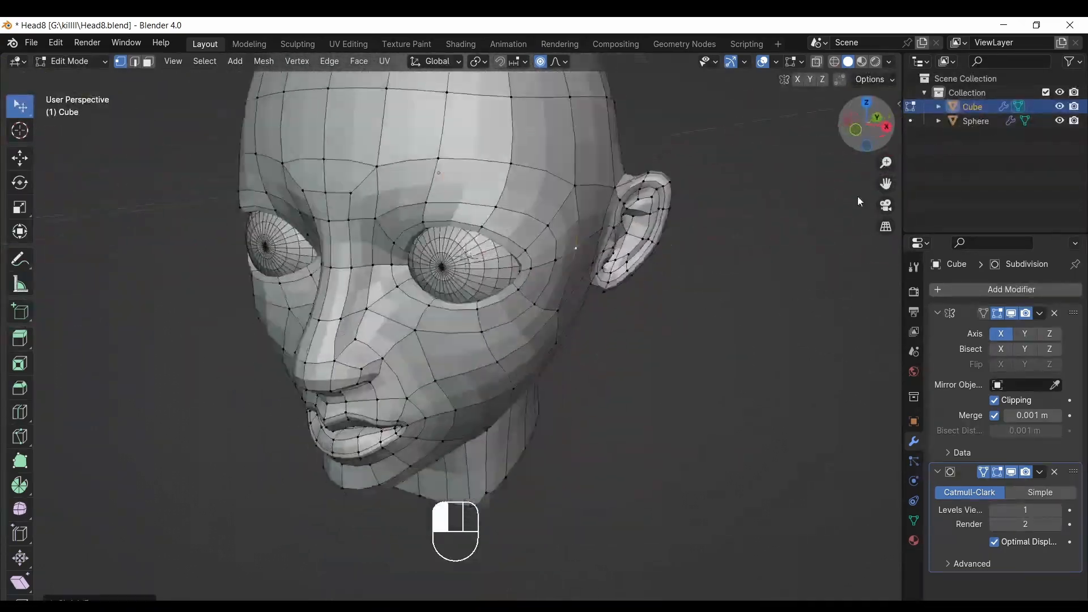
Adjust the side cheek vertex along its normal with Shrink/Fatten, and check it from below.
drag(858, 201, 822, 238)
click(556, 343)
key(alt+s)
click(557, 342)
drag(866, 126, 809, 128)
click(812, 125)
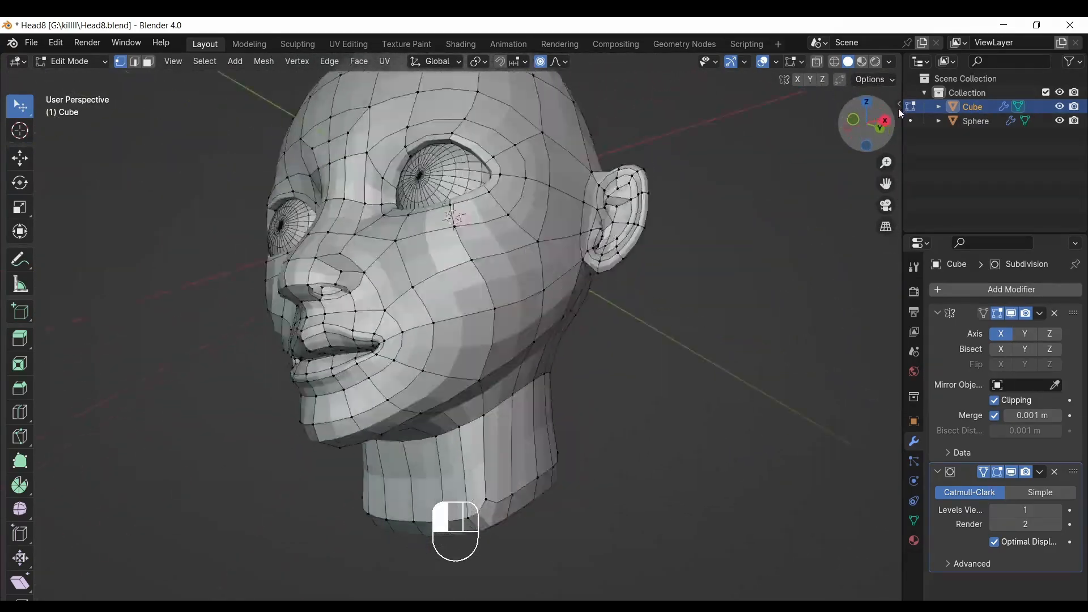
Adjust the side-of-head vertex beside the top of the ear along its normal with proportional editing.
drag(885, 164, 885, 150)
drag(886, 183, 870, 283)
drag(866, 125, 920, 154)
click(618, 254)
drag(866, 125, 765, 198)
click(411, 253)
click(380, 383)
key(alt+s)
click(372, 395)
click(844, 124)
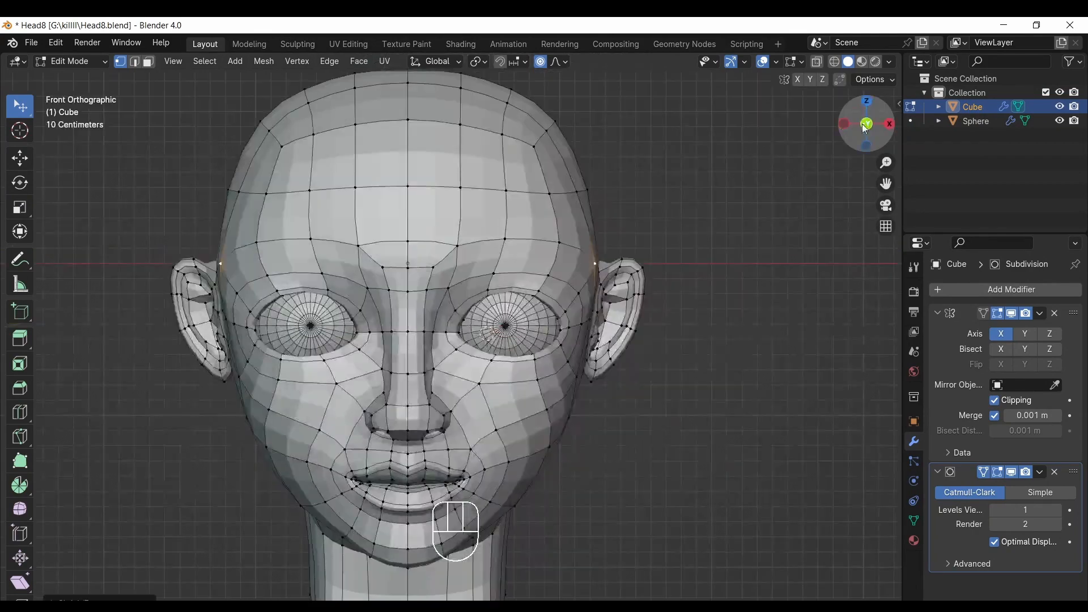
Adjust the two cheekbone vertices between the eye and the ear along their normals, and check the face without overlays.
mouse_move(857, 124)
mouse_down()
mouse_move(892, 128)
mouse_move(855, 124)
mouse_up()
click(763, 61)
drag(866, 125, 835, 161)
click(763, 62)
drag(866, 124, 771, 134)
click(462, 391)
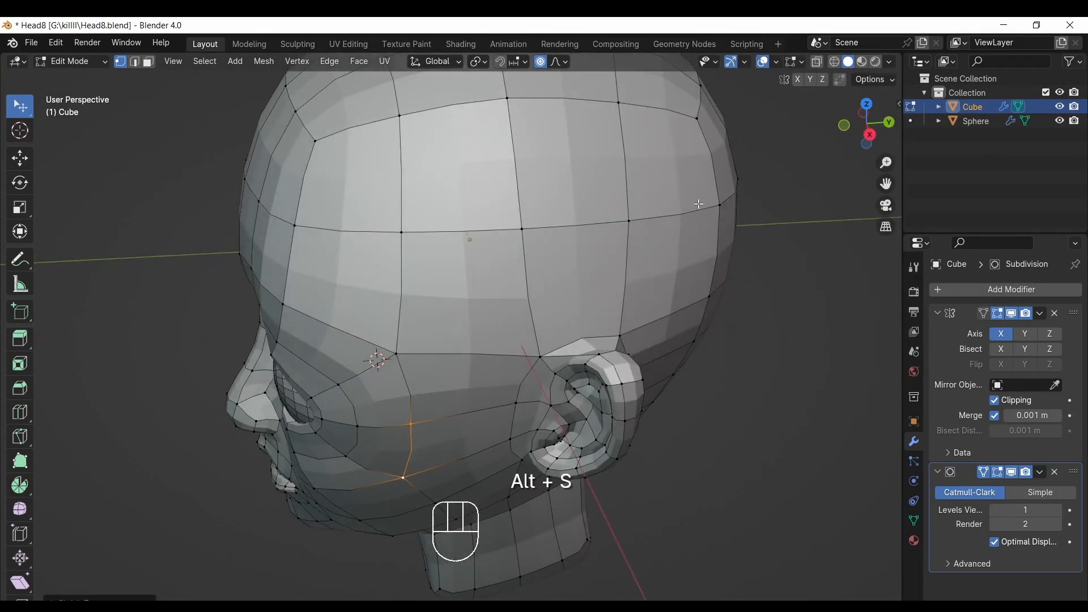
click(844, 125)
click(763, 62)
drag(866, 124, 780, 158)
click(763, 61)
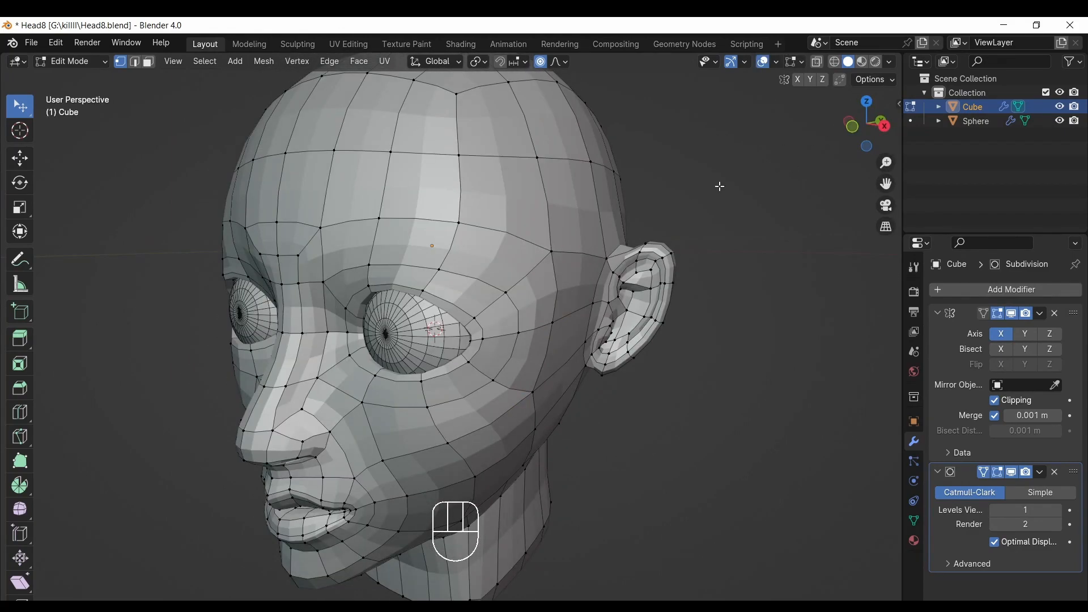
Try adjusting the vertex between the outer eye corner and the ear, then undo the change.
click(533, 339)
mouse_move(876, 126)
mouse_down()
mouse_move(907, 115)
mouse_move(926, 123)
mouse_move(739, 179)
mouse_move(981, 125)
mouse_move(854, 136)
mouse_move(751, 163)
mouse_move(868, 142)
mouse_move(886, 175)
mouse_move(889, 138)
mouse_up()
click(763, 62)
key(ctrl+z)
Adjust the upper temple vertex at the side of the forehead along its normal in the front view.
click(763, 61)
click(856, 129)
click(763, 61)
click(763, 61)
click(867, 124)
alt+click(550, 185)
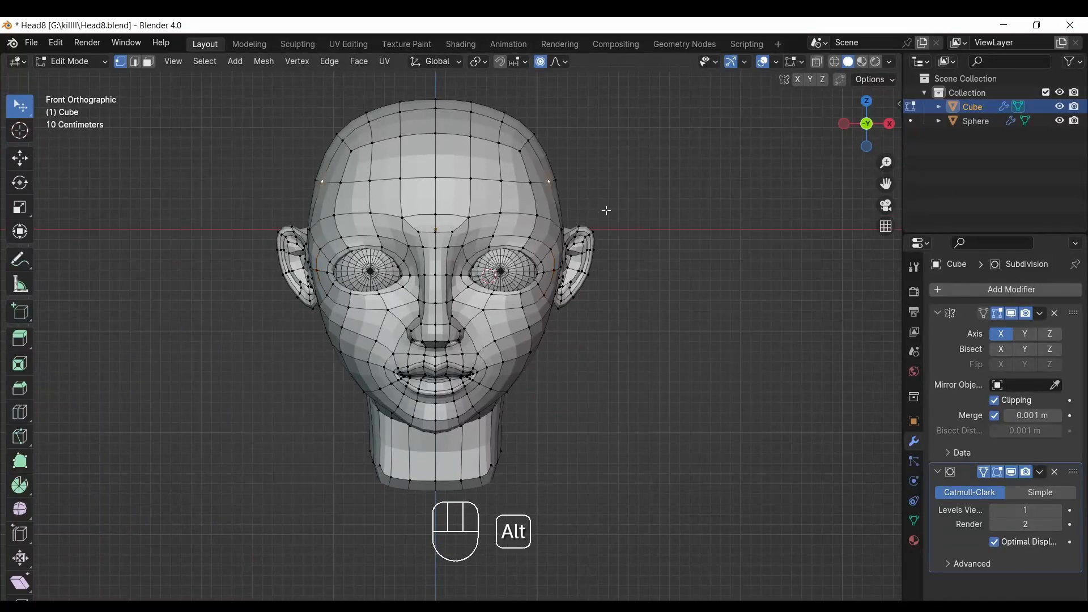
Reshape the nose profile by moving its vertices in the right side view, and check it without overlays.
click(889, 123)
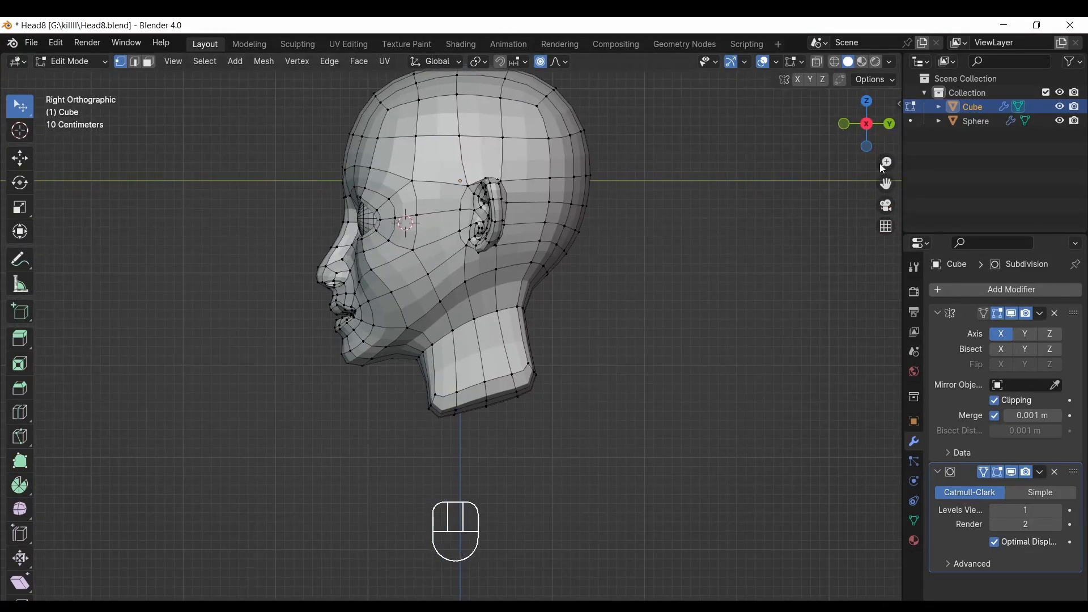
drag(886, 184, 917, 209)
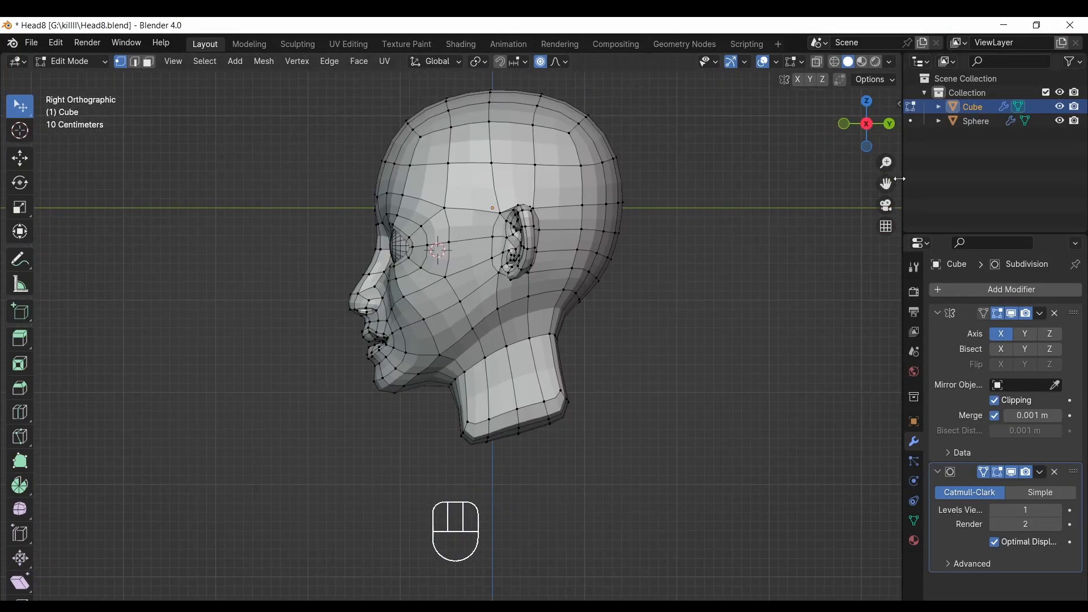
drag(886, 163, 886, 141)
drag(885, 184, 939, 224)
drag(330, 304, 362, 277)
drag(365, 279, 372, 274)
drag(382, 273, 386, 270)
click(764, 62)
drag(886, 163, 886, 175)
drag(886, 184, 837, 222)
click(766, 63)
Move the vertices at the back of the skull outward in the right side view.
drag(657, 328, 675, 344)
scroll(675, 342, down, 2)
drag(682, 244, 697, 245)
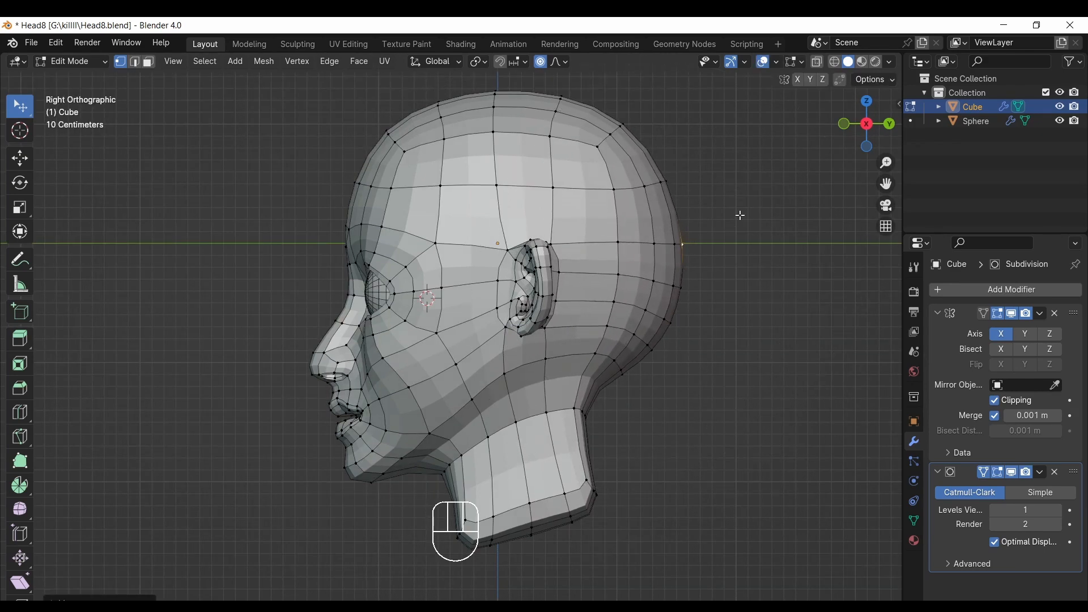
Move the side skull vertex outward in the top view, check the head from other sides, and save the file.
click(867, 101)
drag(557, 173, 566, 168)
click(867, 146)
click(888, 125)
click(869, 128)
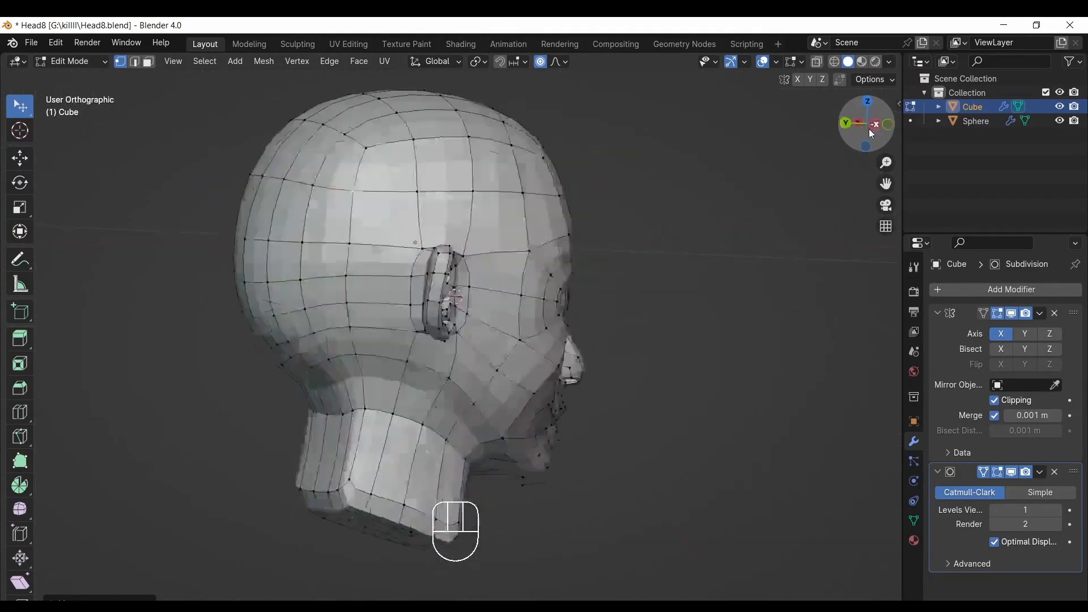
click(31, 42)
click(74, 144)
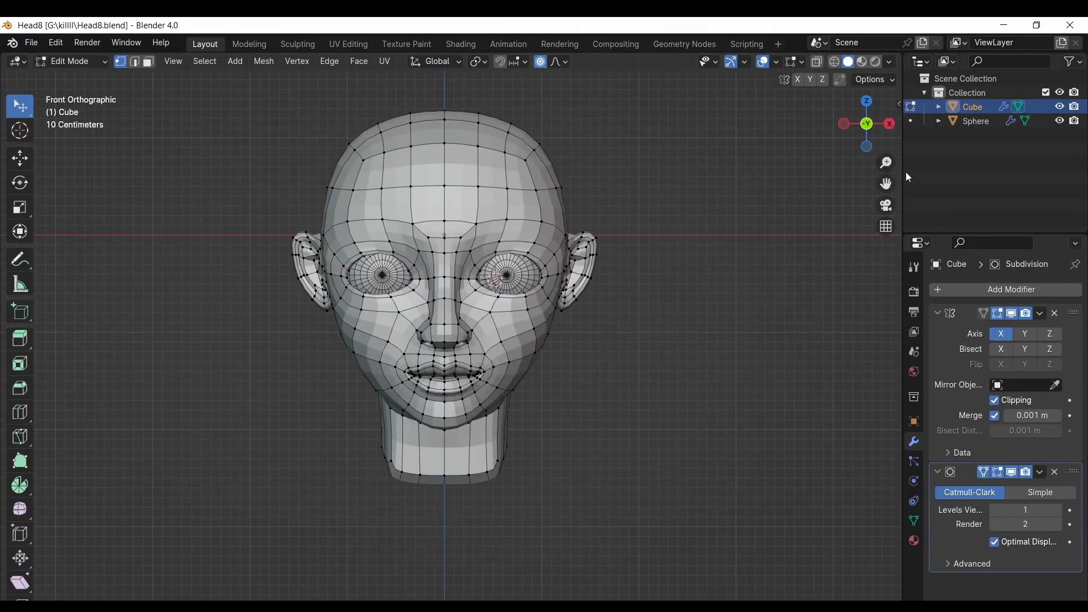
Push the inner brow vertex above the eye inward along its normal with Shrink/Fatten and proportional editing.
drag(867, 126, 804, 133)
click(762, 61)
drag(885, 163, 885, 130)
click(762, 62)
drag(867, 125, 798, 149)
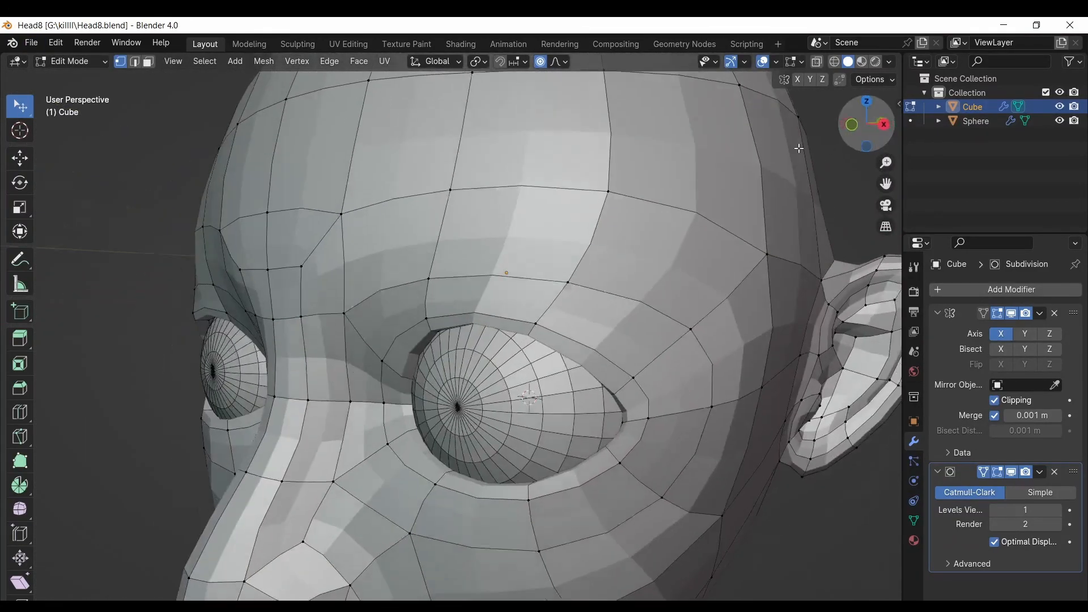
click(346, 307)
key(alt+s)
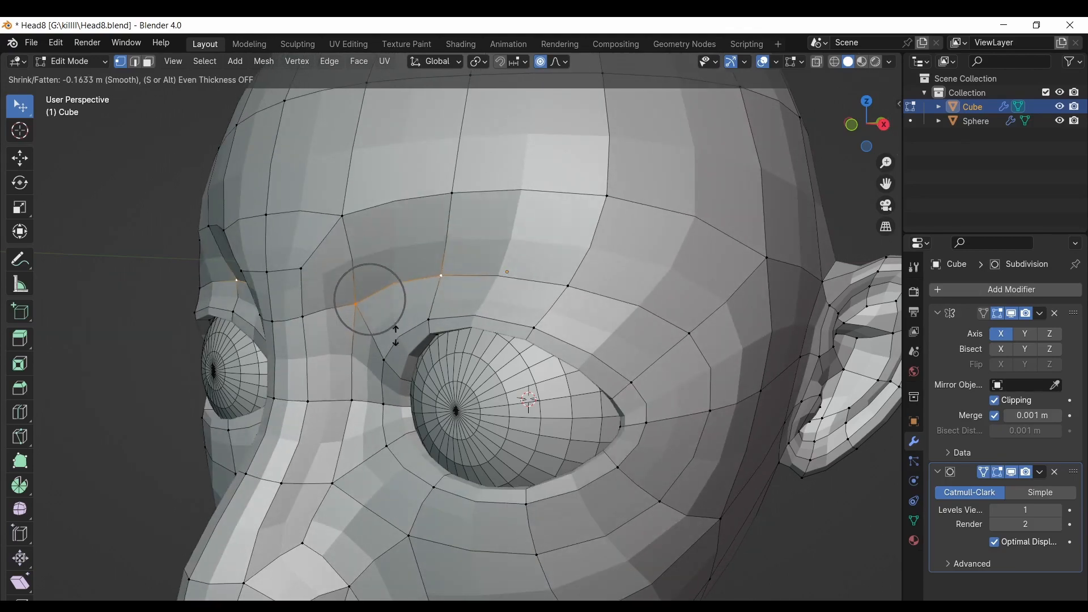
click(393, 329)
Move the temple vertex beside the outer brow along the Y axis with proportional editing, and check the face from the front.
drag(886, 163, 886, 195)
mouse_move(867, 125)
mouse_down()
mouse_move(825, 170)
mouse_move(964, 93)
mouse_move(875, 86)
mouse_move(866, 137)
mouse_move(864, 120)
mouse_up()
click(410, 347)
middle_drag(461, 355, 521, 405)
key(g)
click(374, 408)
click(513, 435)
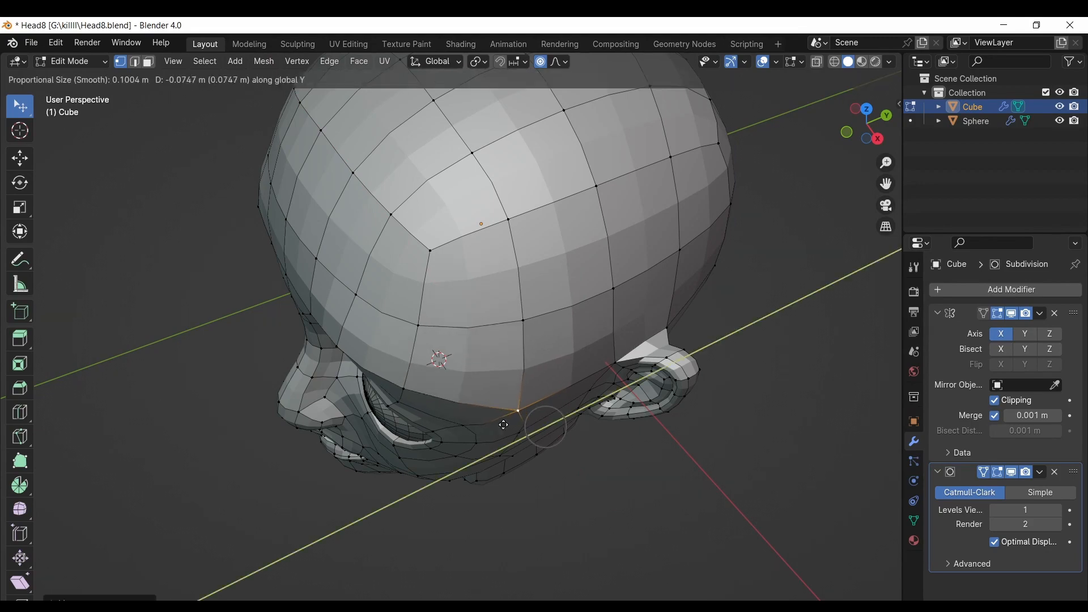
key(KP_1)
key(x)
click(616, 284)
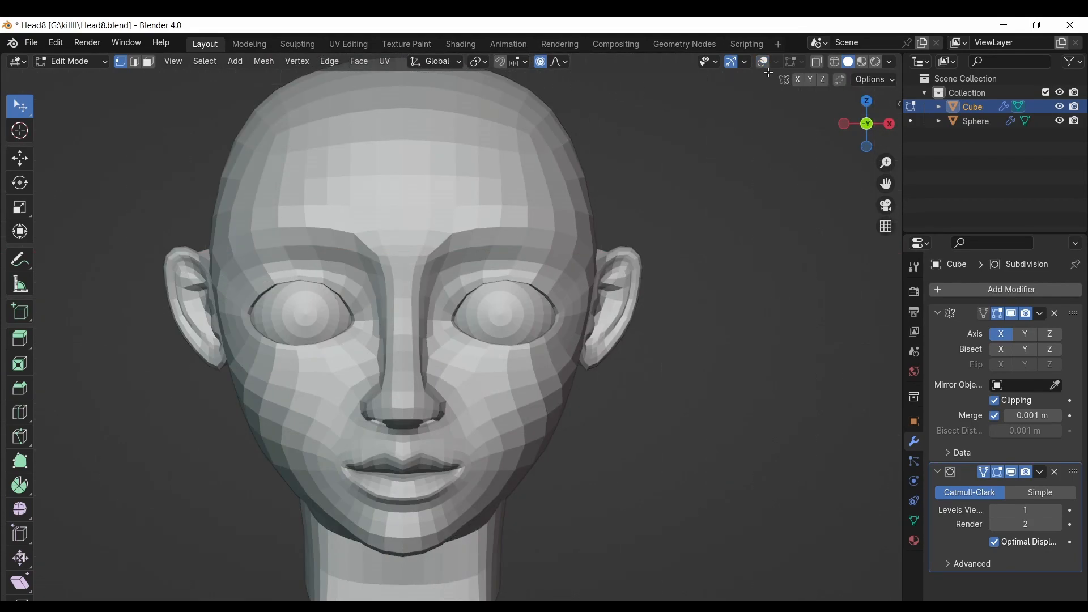
Adjust the vertex midway between the eye and the ear along its normal, and check the face without overlays.
middle_drag(616, 284, 519, 387)
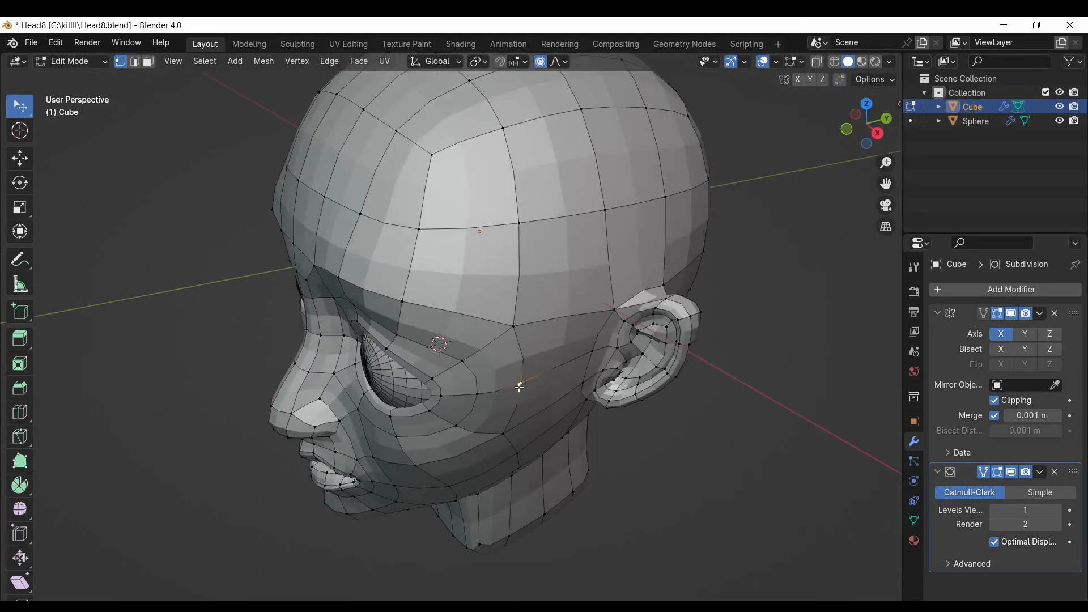
key(n)
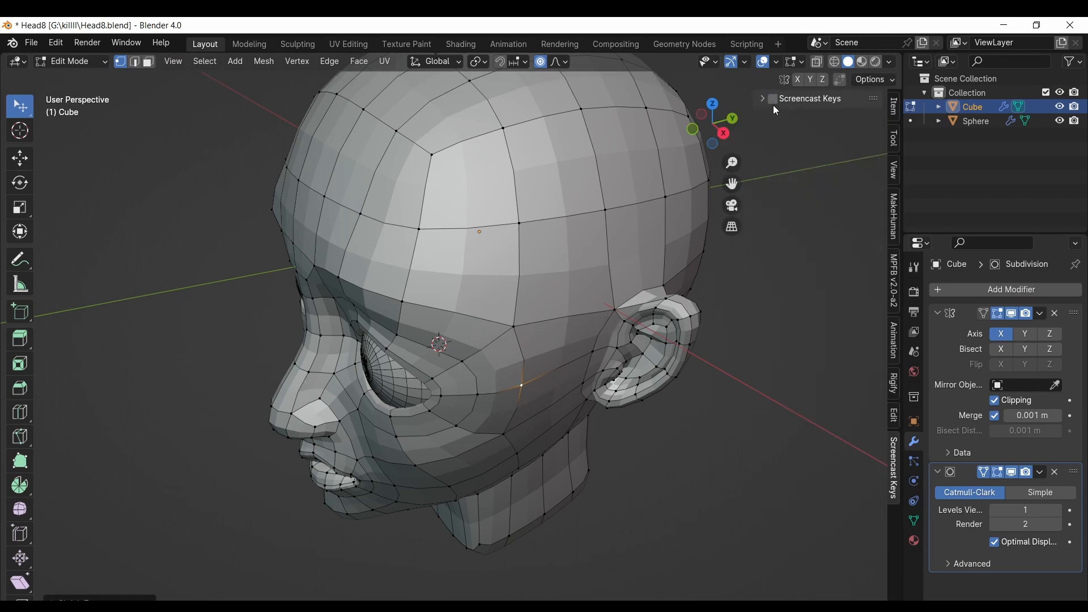
key(n)
key(alt+s)
click(582, 322)
mouse_move(867, 124)
mouse_down()
mouse_move(919, 96)
mouse_move(873, 118)
mouse_move(879, 124)
mouse_move(790, 133)
mouse_move(872, 141)
mouse_up()
click(762, 61)
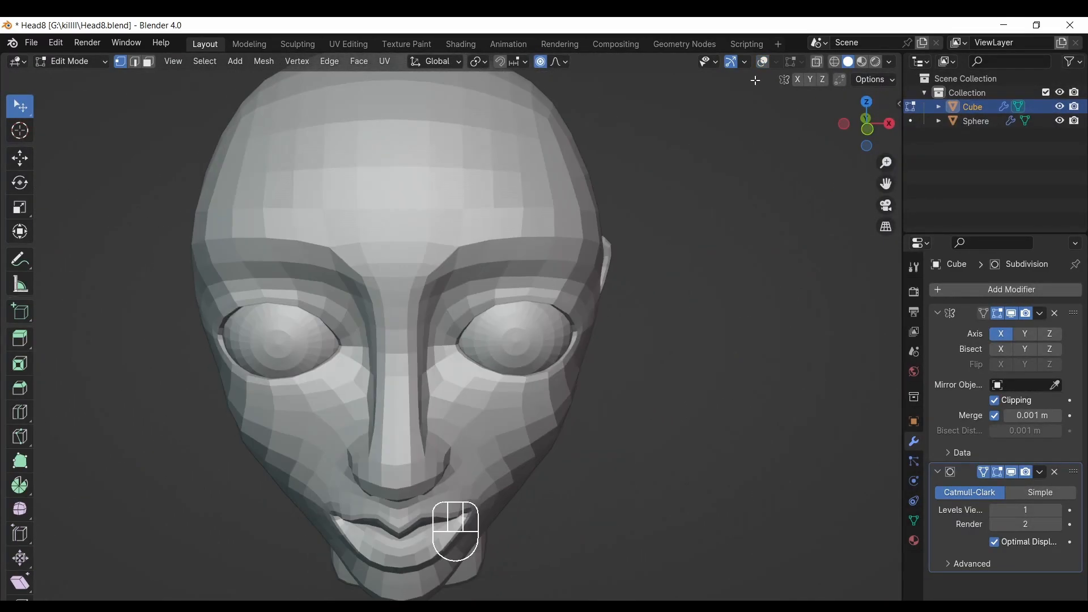
click(762, 61)
click(867, 126)
drag(454, 243, 419, 233)
click(763, 61)
drag(866, 123, 898, 137)
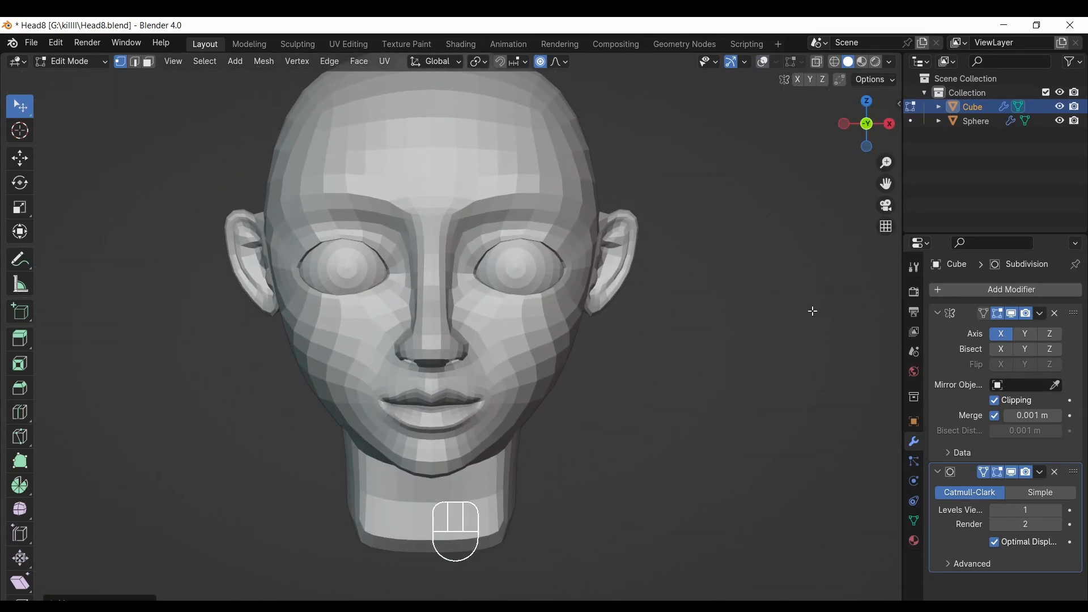
click(762, 61)
Move the vertices between the nose base and the upper lip back along the Y axis with proportional editing.
drag(822, 102, 837, 73)
drag(886, 162, 886, 139)
drag(867, 124, 815, 174)
click(206, 454)
key(g)
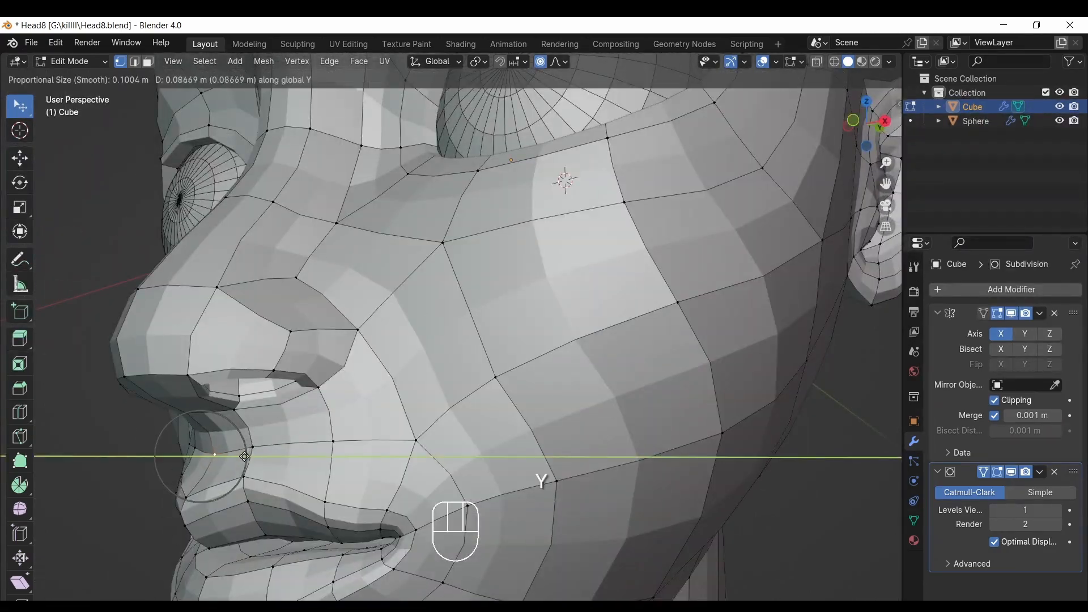
click(267, 465)
drag(867, 121, 833, 85)
click(763, 61)
click(764, 62)
click(317, 168)
key(g)
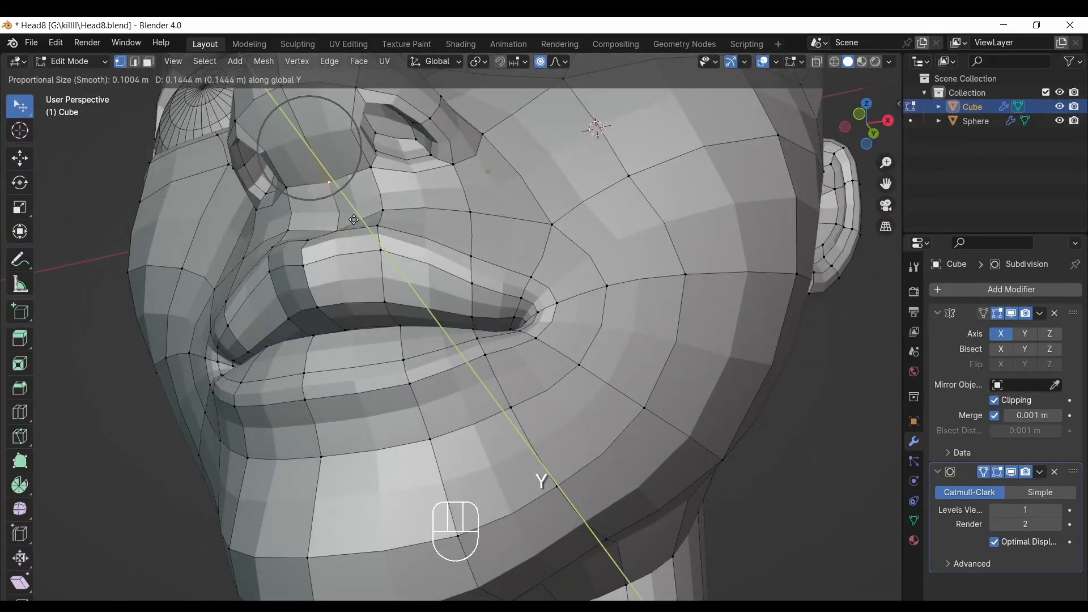
click(390, 200)
Adjust the lower lip and front chin vertices along the Y axis in the side view, and check the whole head.
drag(867, 124, 268, 383)
key(y)
click(877, 123)
drag(267, 420, 304, 521)
key(y)
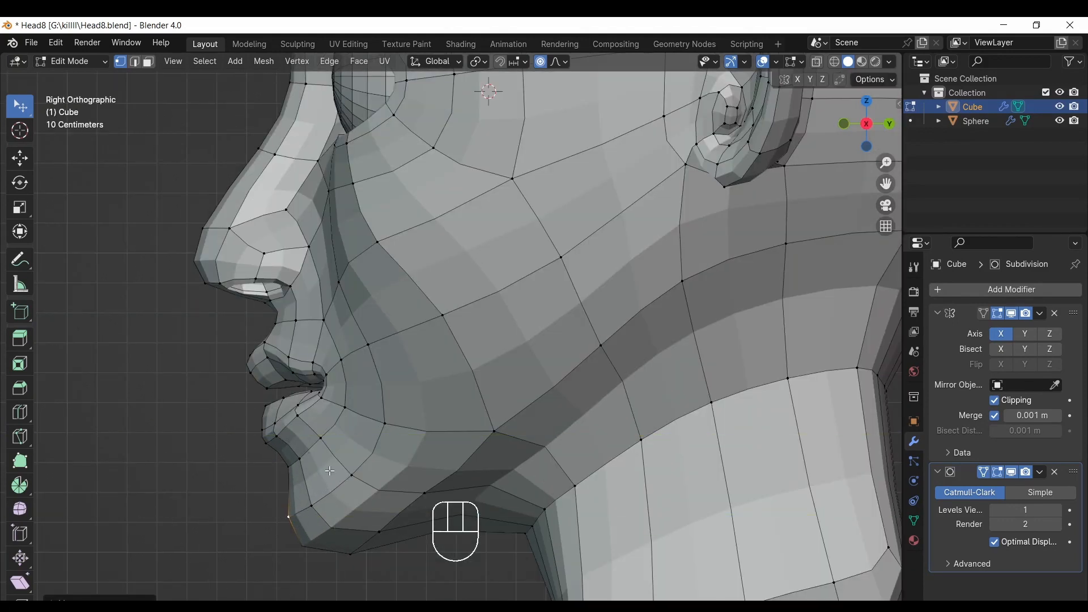
click(846, 125)
scroll(839, 170, down, 5)
drag(850, 128, 805, 156)
key(shift+alt+z)
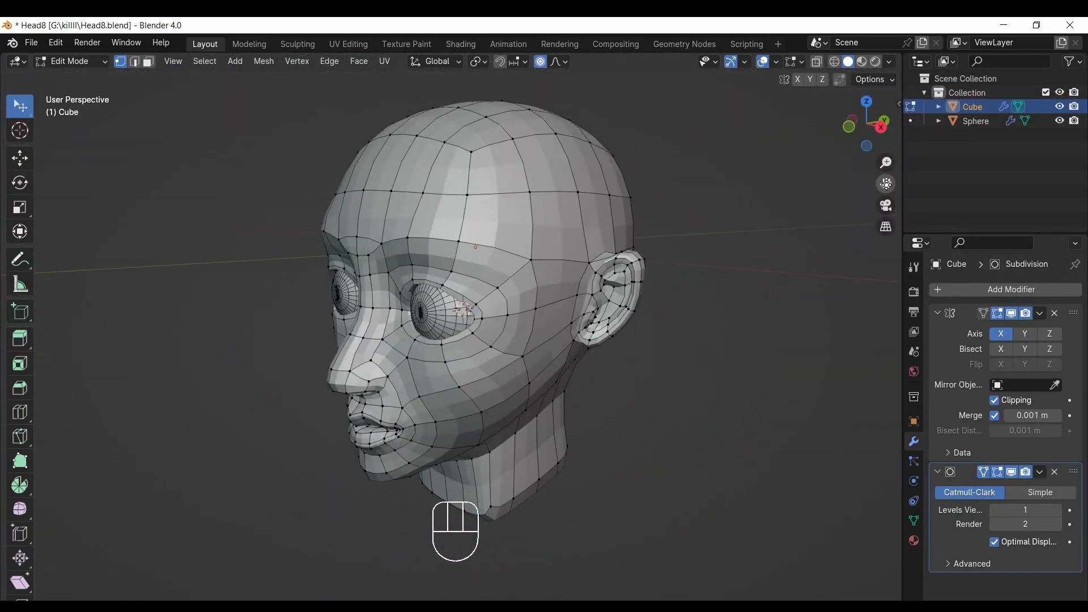
Move the inner vertex at the front of the ear with proportional editing.
drag(886, 183, 685, 247)
drag(885, 162, 886, 97)
drag(858, 136, 884, 94)
click(328, 348)
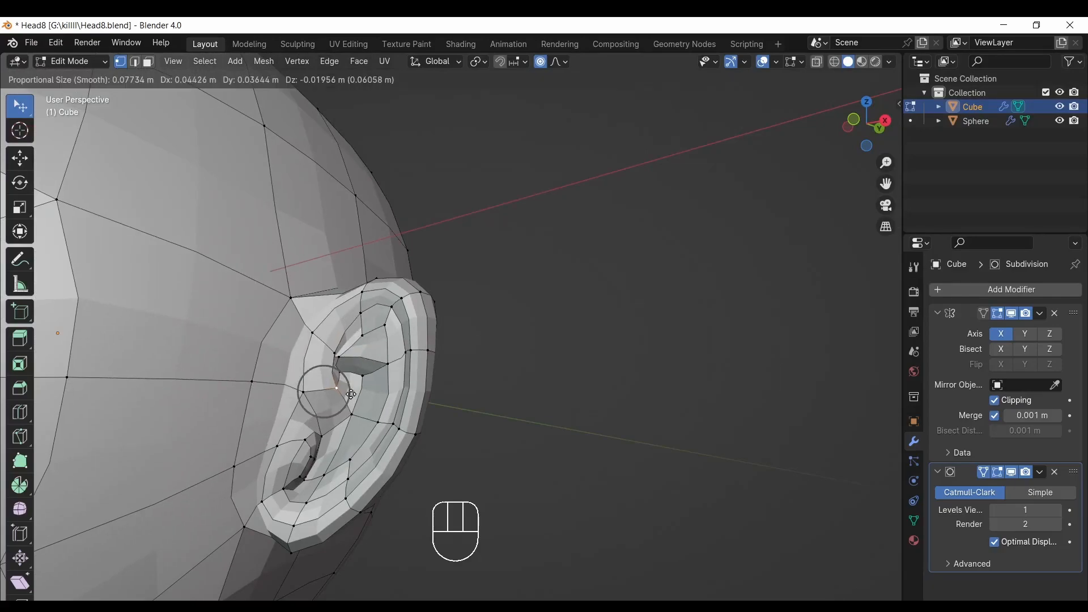
click(300, 328)
Move the vertex on the ear's upper rim up and toward the head in the front view.
middle_drag(300, 328, 382, 361)
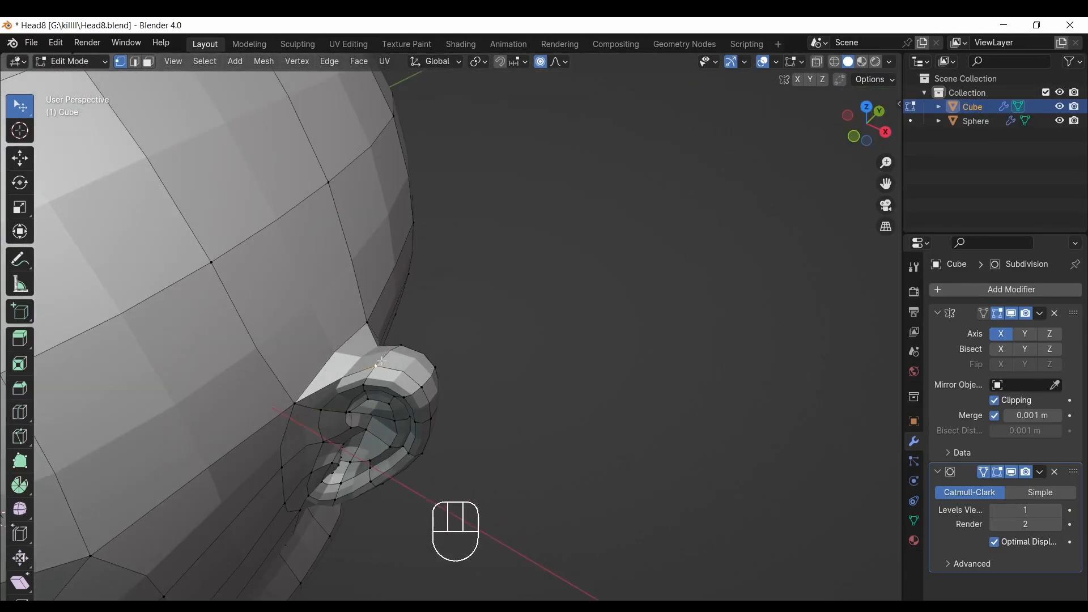
click(854, 136)
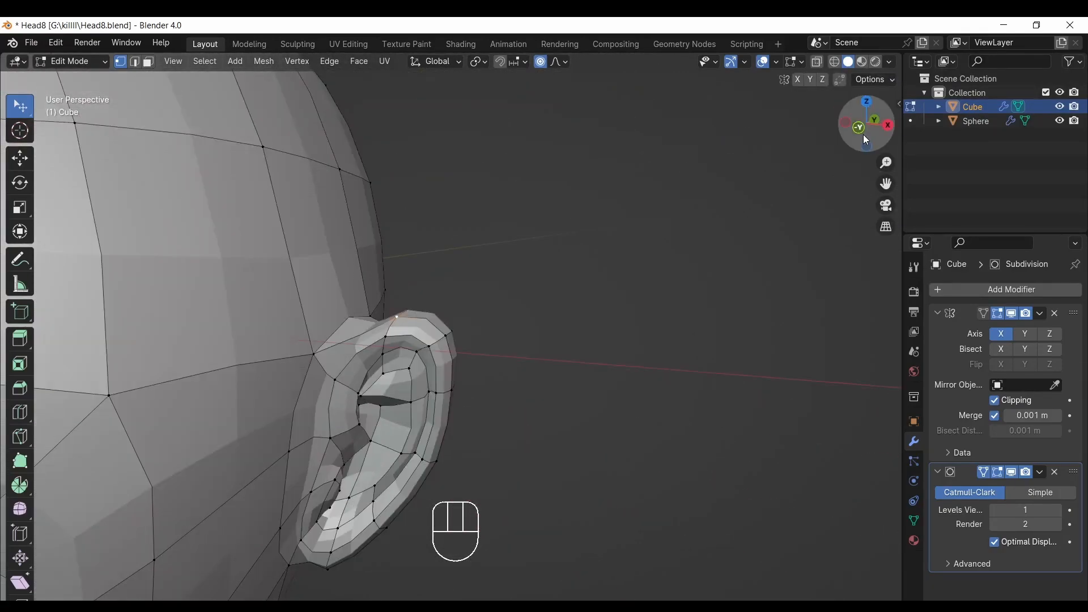
scroll(455, 242, up, 5)
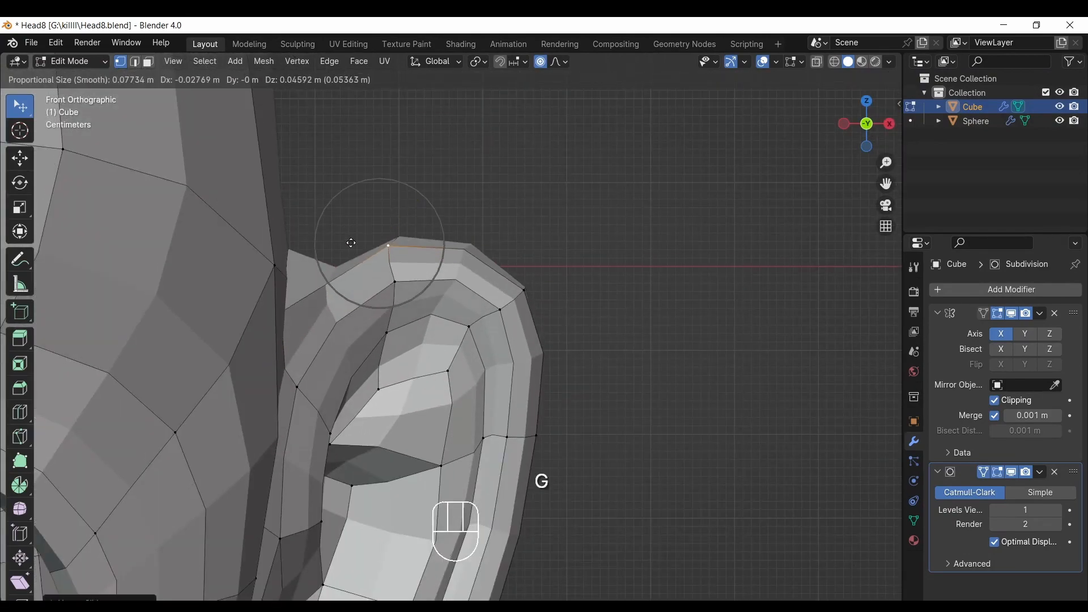
click(351, 243)
Slide the vertex on the back of the ear along its edges.
drag(858, 134, 640, 164)
key(g)
key(g)
click(490, 368)
key(g)
key(g)
click(501, 369)
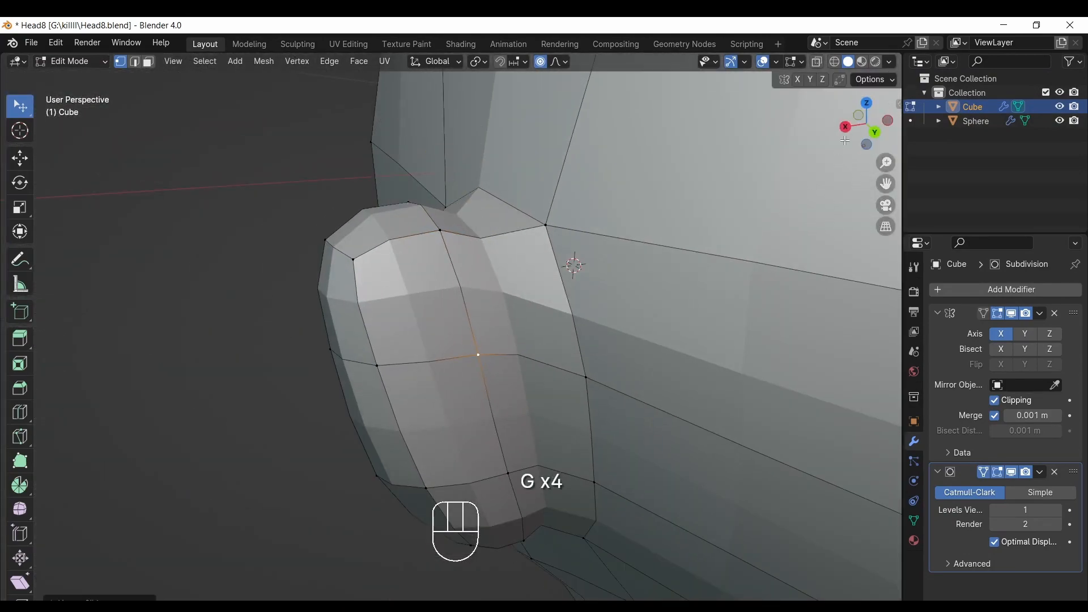
Slide the vertices around the ear's attachment to the head along their edges.
click(858, 116)
scroll(858, 120, down, 5)
drag(859, 124, 723, 170)
click(350, 325)
key(g)
key(g)
click(363, 309)
scroll(357, 306, up, 2)
drag(862, 127, 880, 109)
key(g)
key(g)
click(421, 294)
Move the head vertex at the ear's upper front attachment with Optimal Display switched off, and switch it back on.
click(443, 269)
middle_drag(444, 270, 608, 253)
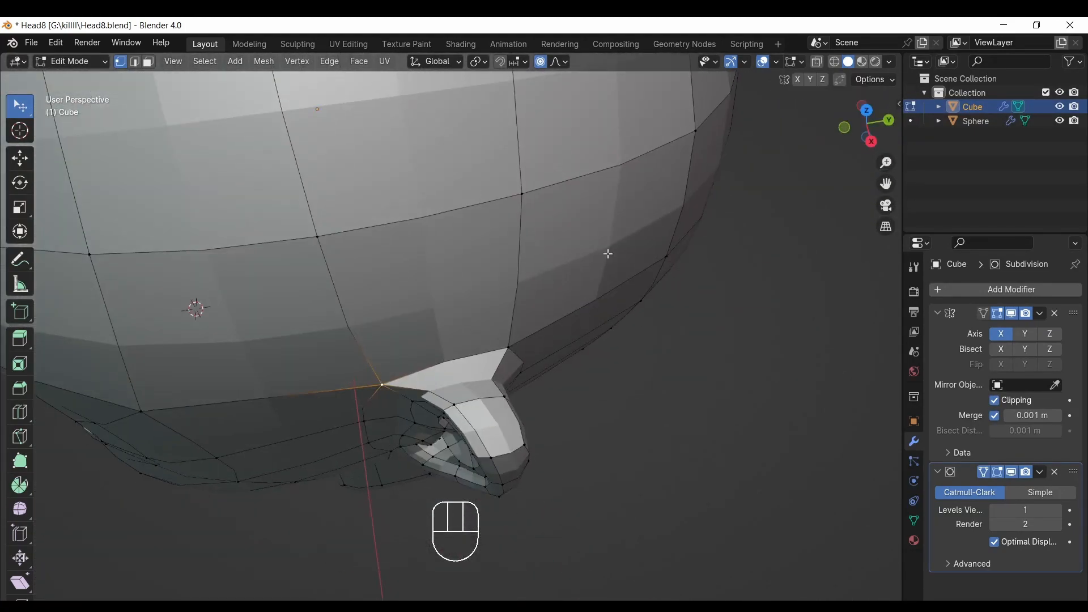
click(995, 541)
drag(868, 124, 872, 97)
key(g)
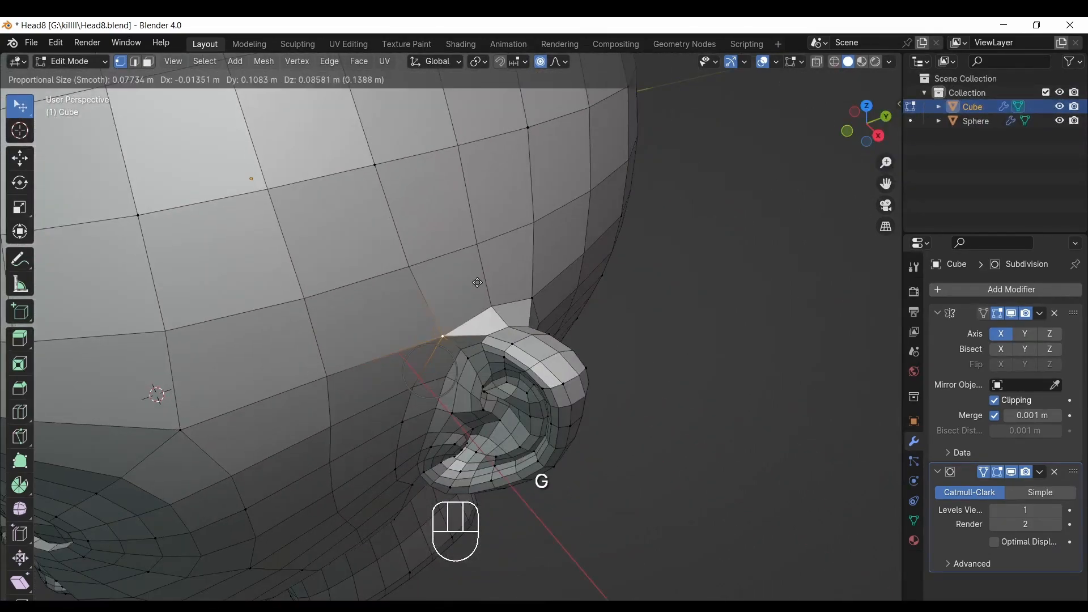
click(476, 283)
click(852, 142)
scroll(643, 271, down, 4)
click(994, 542)
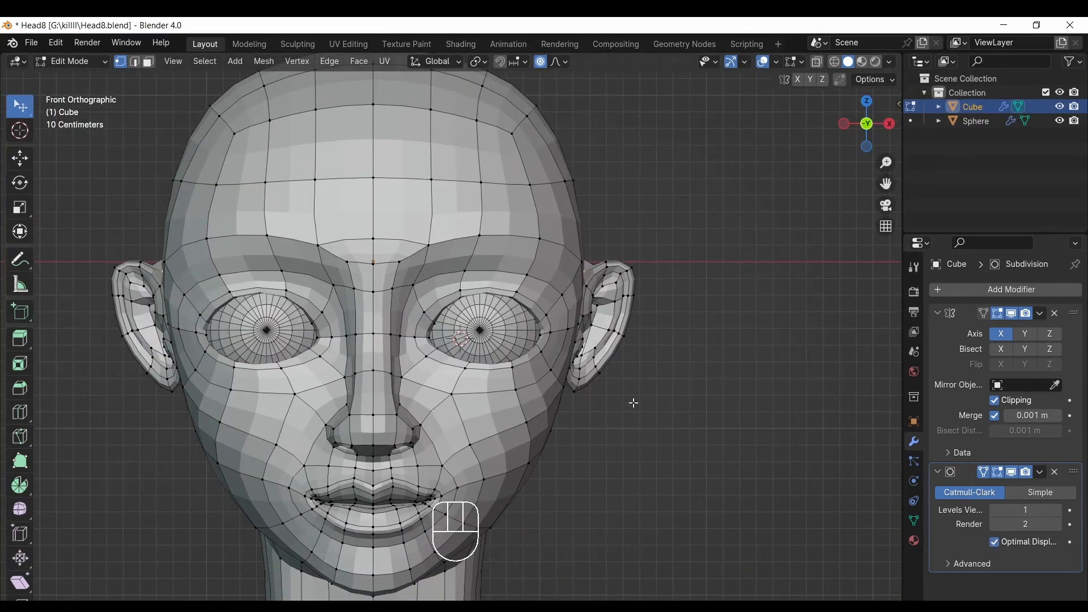
Switch the head to Object Mode and shade it smooth.
key(Home)
key(Tab)
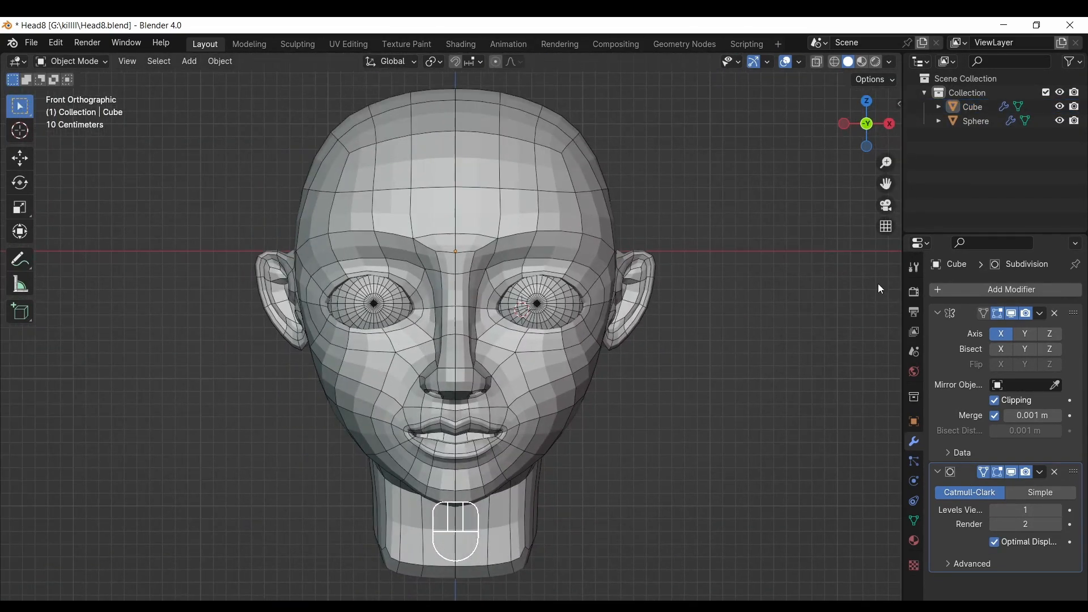
click(51, 65)
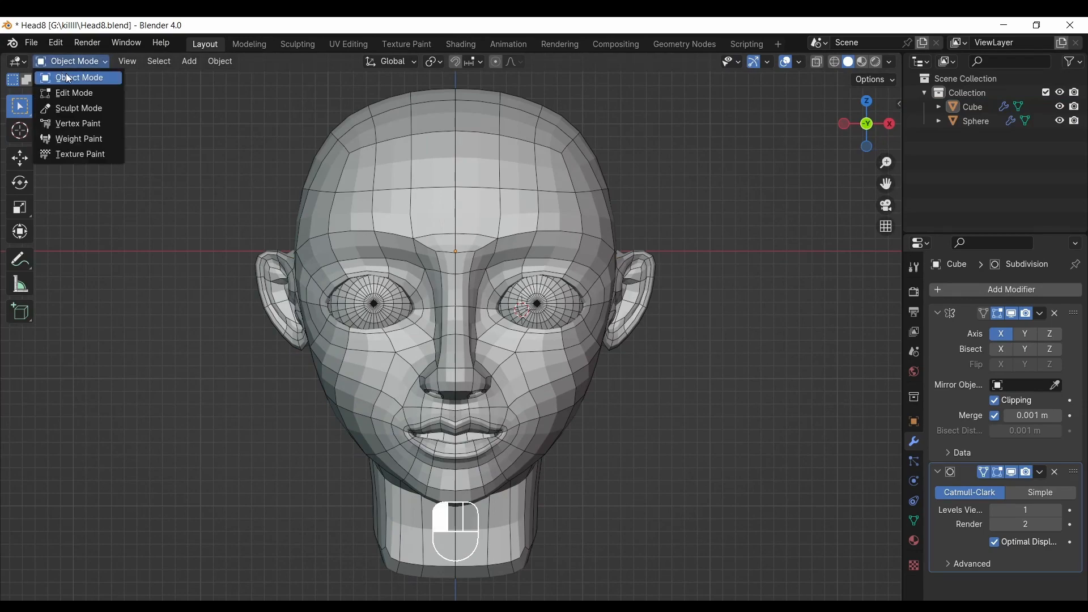
click(461, 151)
right_click(617, 159)
click(617, 160)
Examine the smooth-shaded head from several sides while toggling viewport overlay options.
drag(856, 114, 782, 116)
click(799, 61)
click(756, 127)
click(806, 158)
click(806, 243)
scroll(845, 122, up, 6)
scroll(875, 140, down, 3)
click(866, 125)
click(866, 124)
scroll(850, 113, down, 1)
click(885, 227)
Enter Edit Mode on the head and select the vertices around the bottom of the neck.
click(606, 339)
key(Tab)
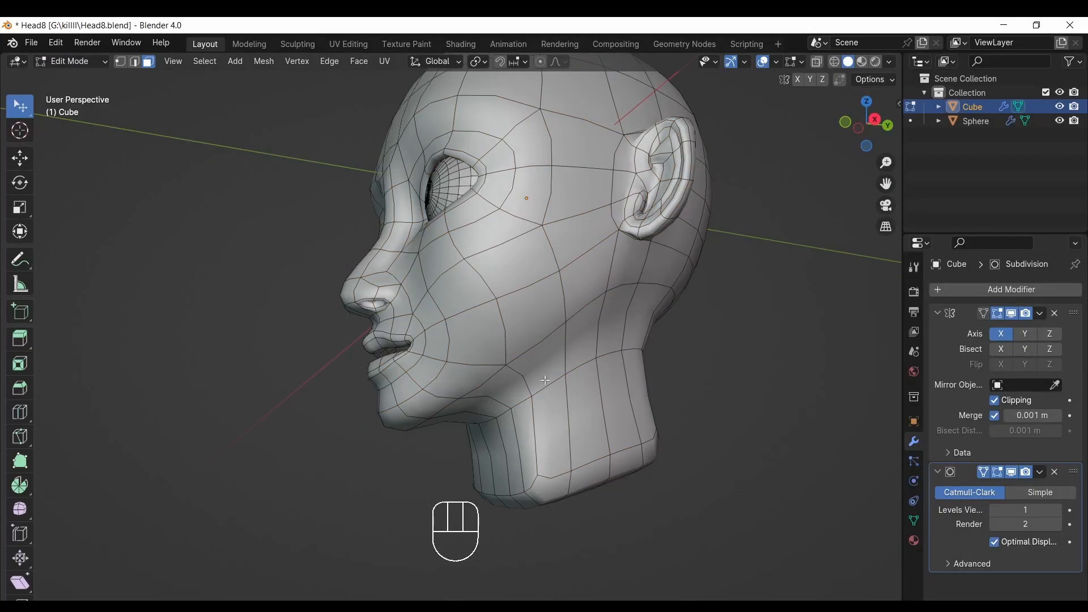
drag(875, 136, 823, 108)
right_click(667, 304)
mouse_move(668, 180)
click(739, 194)
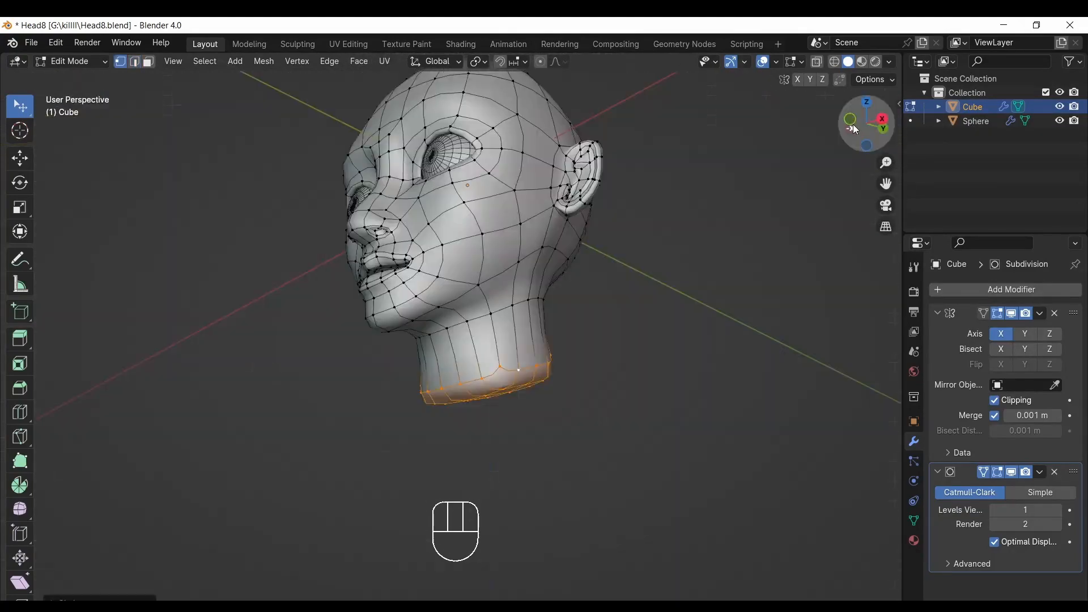
Return to Object Mode in the front view and save the scene as Head9.blend.
click(853, 125)
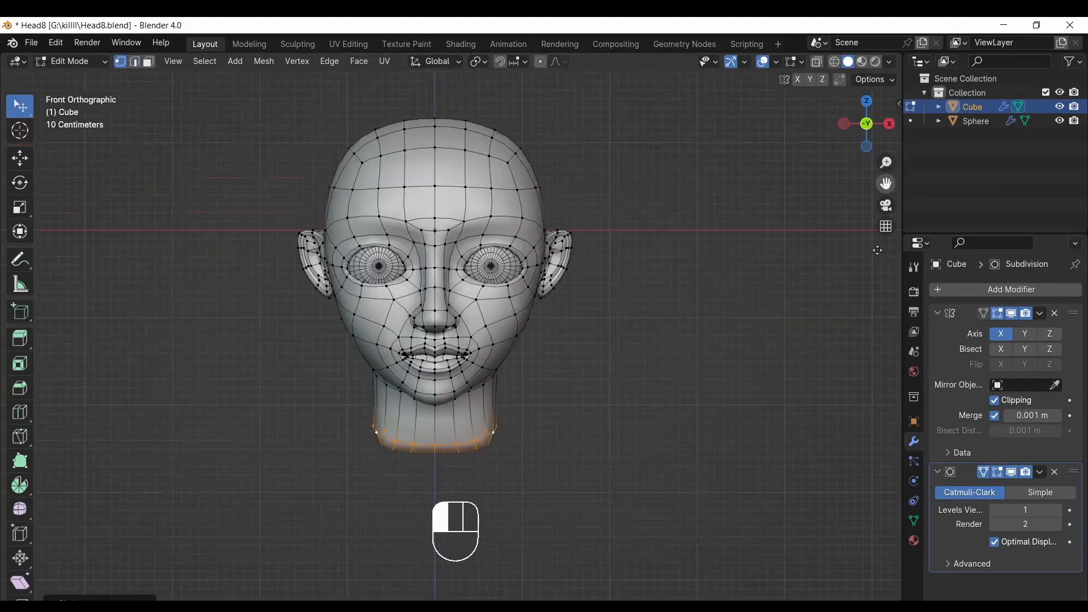
scroll(709, 327, up, 1)
click(85, 62)
click(85, 73)
click(717, 253)
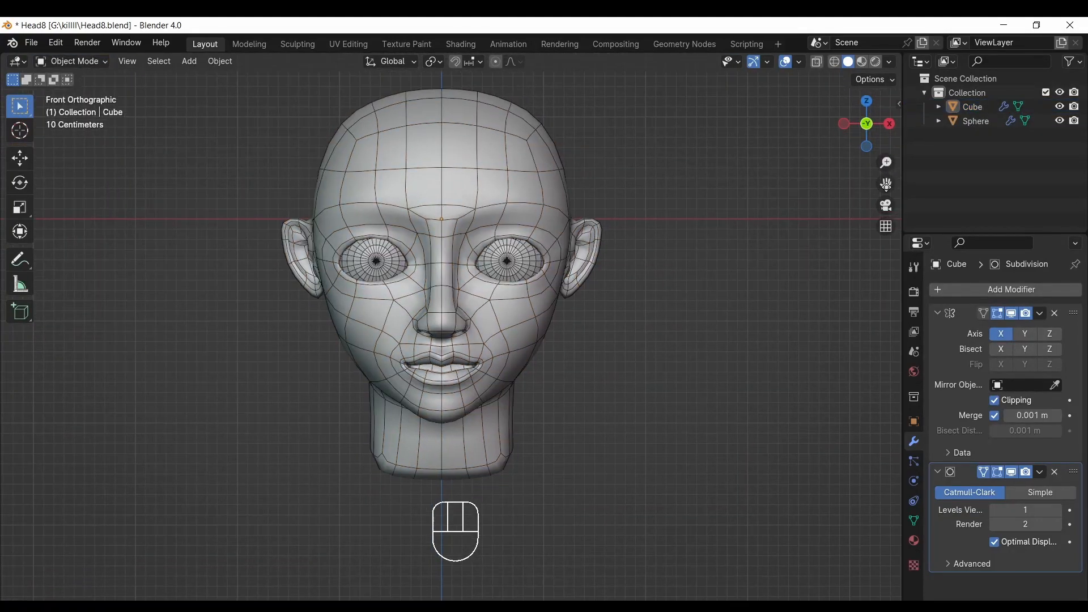
click(31, 42)
click(85, 161)
click(770, 506)
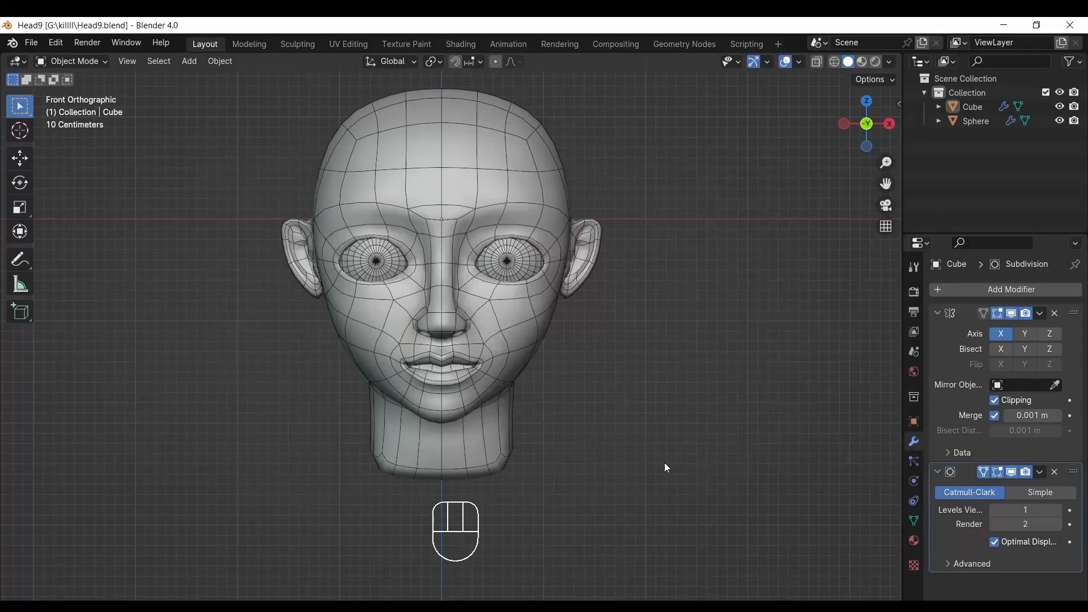
Enter Edit Mode on the head and adjust vertices around the eye socket with Shrink/Fatten.
key(Tab)
drag(866, 125, 623, 343)
click(548, 503)
middle_drag(548, 504, 373, 404)
drag(862, 125, 802, 116)
click(634, 398)
click(458, 396)
key(alt+s)
click(480, 426)
Adjust the vertex beneath the inner corner of the eye with Shrink/Fatten.
scroll(480, 425, down, 3)
click(762, 61)
click(763, 61)
scroll(835, 138, up, 4)
click(403, 396)
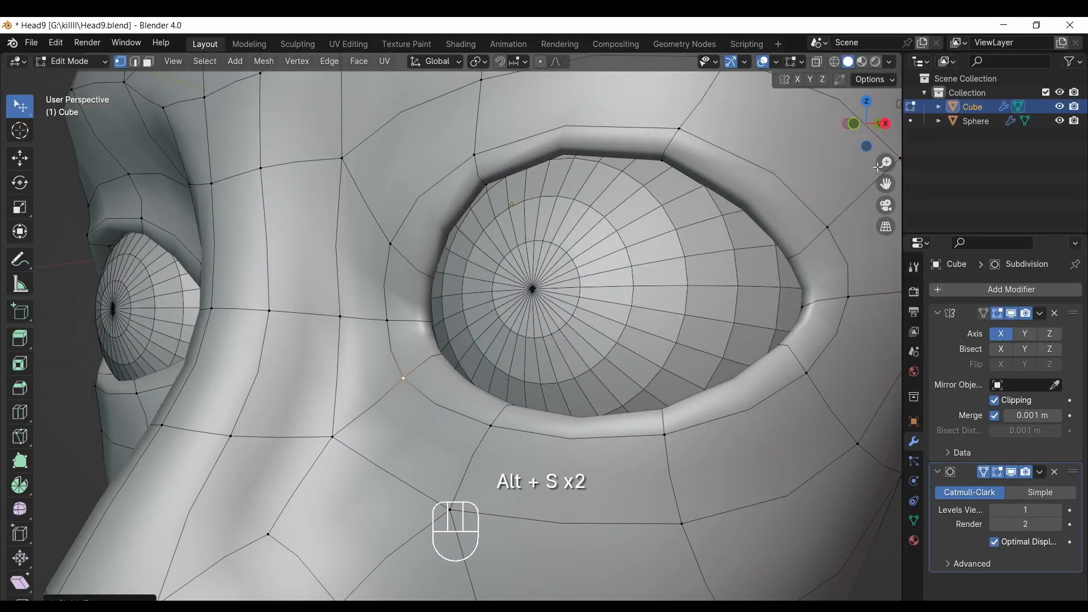
Reposition the jawline vertices beside the chin from below, using proportional editing.
scroll(877, 166, down, 7)
click(854, 123)
drag(865, 124, 850, 23)
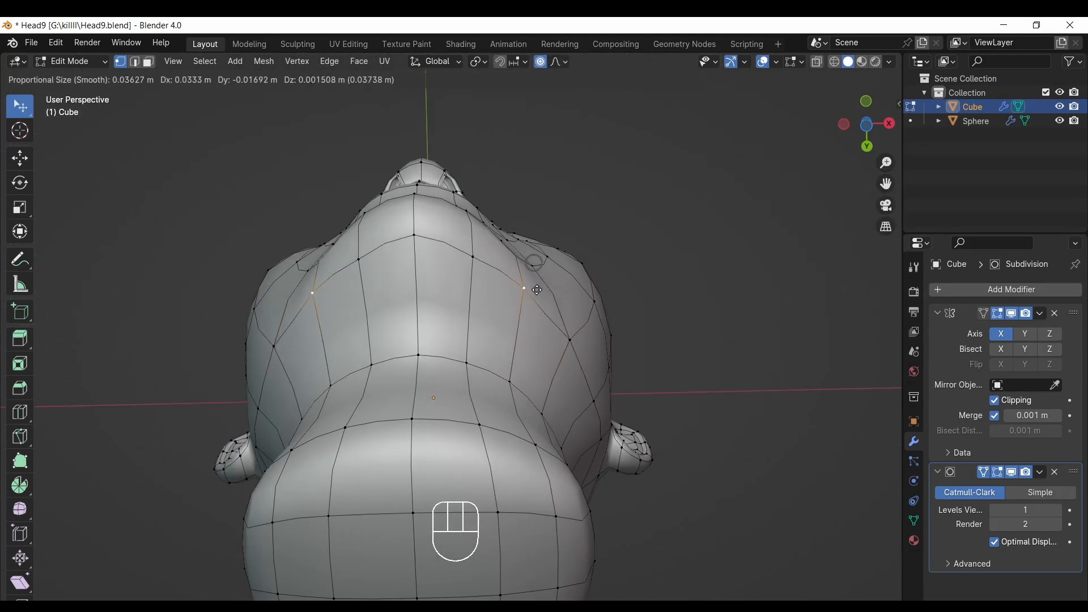
click(523, 251)
click(866, 101)
scroll(857, 163, down, 1)
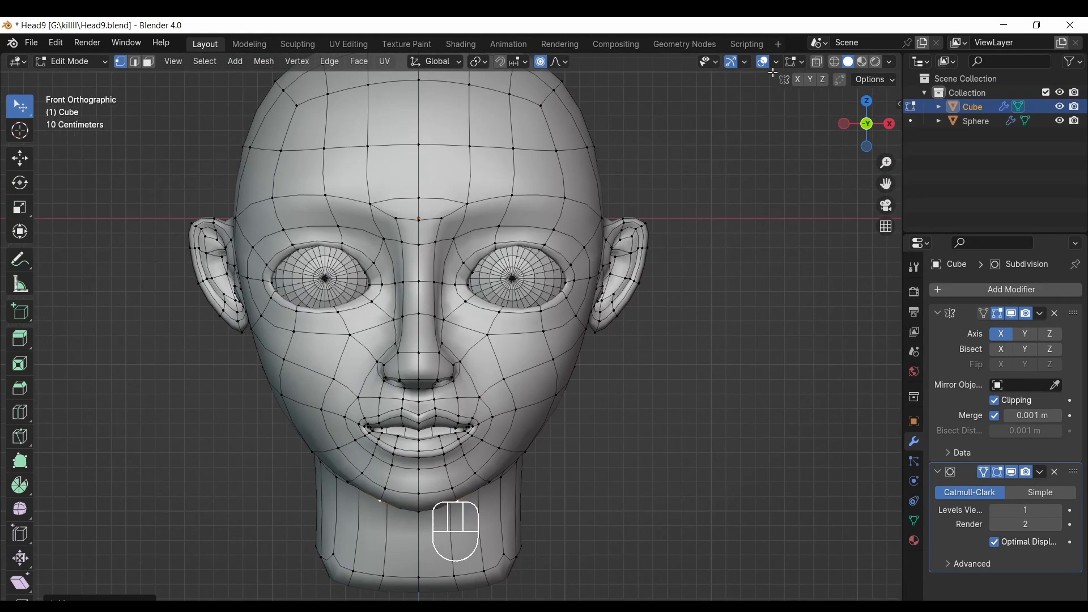
Reposition vertices in front of the ear and along the side of the head with proportional editing.
click(762, 62)
drag(856, 138, 850, 170)
click(762, 61)
key(g)
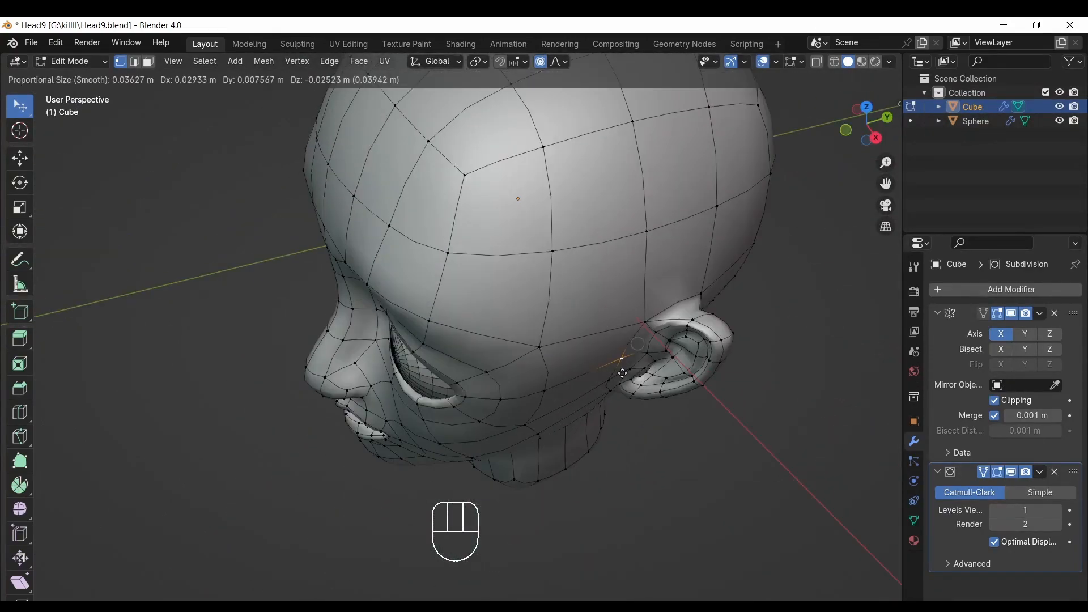
click(553, 394)
mouse_move(866, 124)
mouse_down()
mouse_move(943, 49)
mouse_move(849, 145)
mouse_move(859, 135)
mouse_move(851, 127)
mouse_move(608, 162)
mouse_move(747, 122)
mouse_move(739, 103)
mouse_up()
click(474, 462)
key(g)
click(467, 467)
click(843, 126)
click(762, 61)
click(762, 61)
Reposition two vertices where the upper front of the ear meets the head.
drag(886, 184, 723, 255)
scroll(723, 255, up, 6)
mouse_move(875, 123)
mouse_down()
mouse_move(829, 125)
mouse_move(879, 142)
mouse_move(894, 126)
mouse_up()
click(576, 215)
key(g)
click(580, 208)
click(600, 138)
key(g)
click(573, 148)
Adjust the lower edge inside the ear along its normals with Shrink/Fatten.
click(667, 369)
key(Caps_Lock)
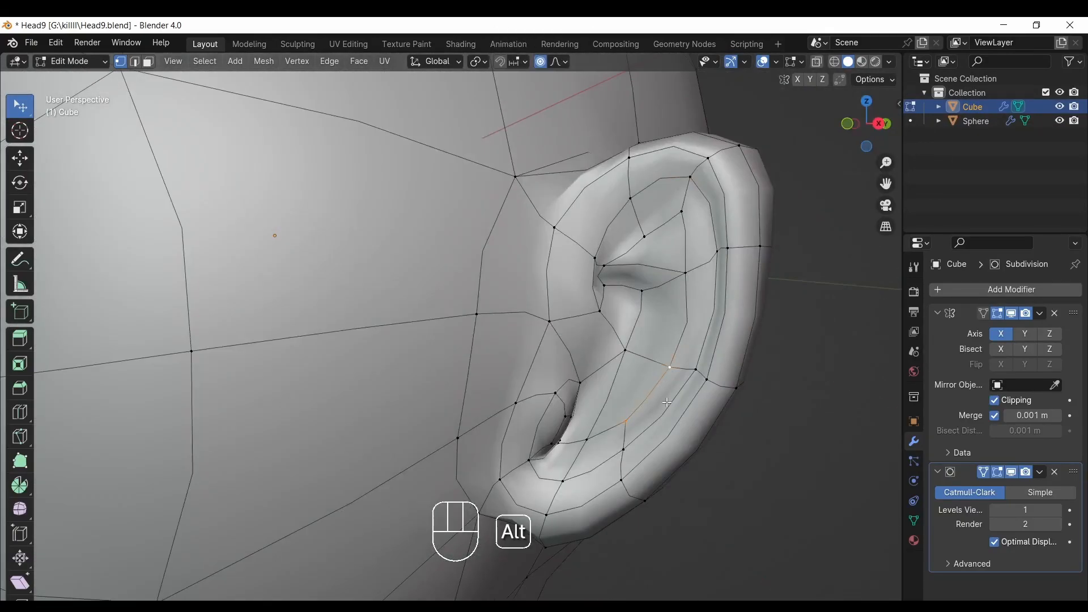
key(alt+s)
click(646, 387)
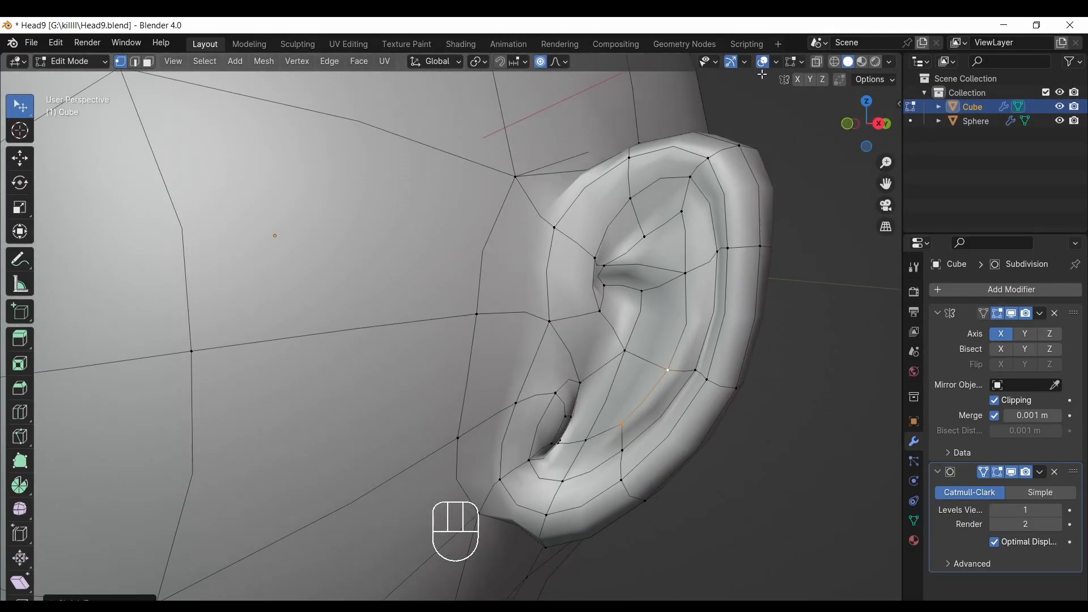
Move the inner ear fold vertices with proportional editing and check the ear in side view.
click(580, 380)
key(g)
key(g)
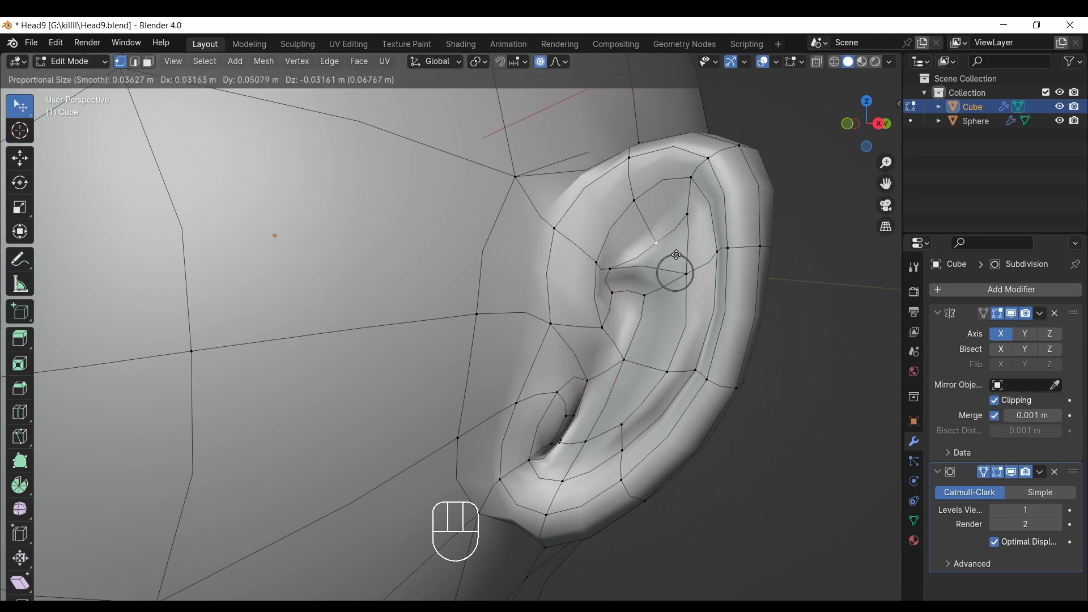
click(675, 268)
click(763, 61)
drag(886, 162, 843, 317)
click(855, 124)
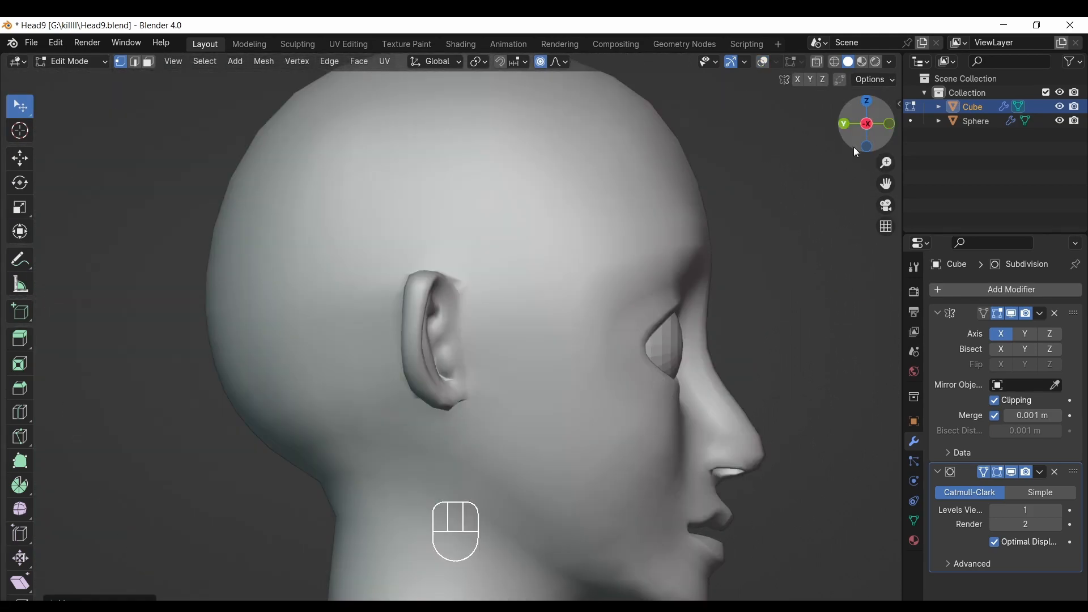
click(888, 124)
Lower the brow vertices in the front view with a proportional editing size of about 0.29 m.
click(763, 62)
drag(886, 184, 893, 245)
drag(886, 162, 890, 132)
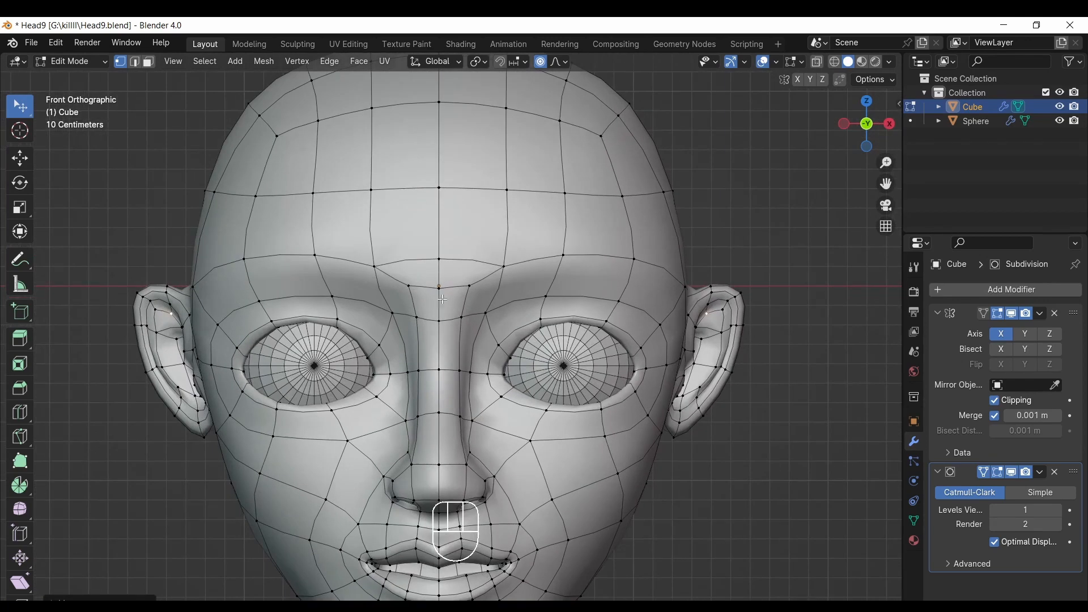
scroll(492, 307, down, 6)
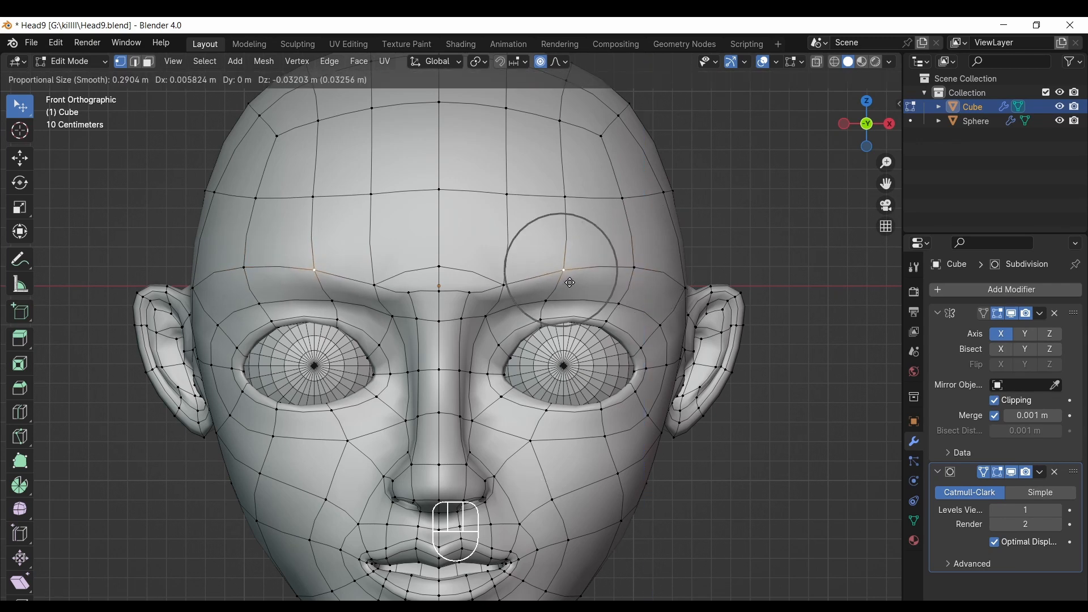
click(763, 62)
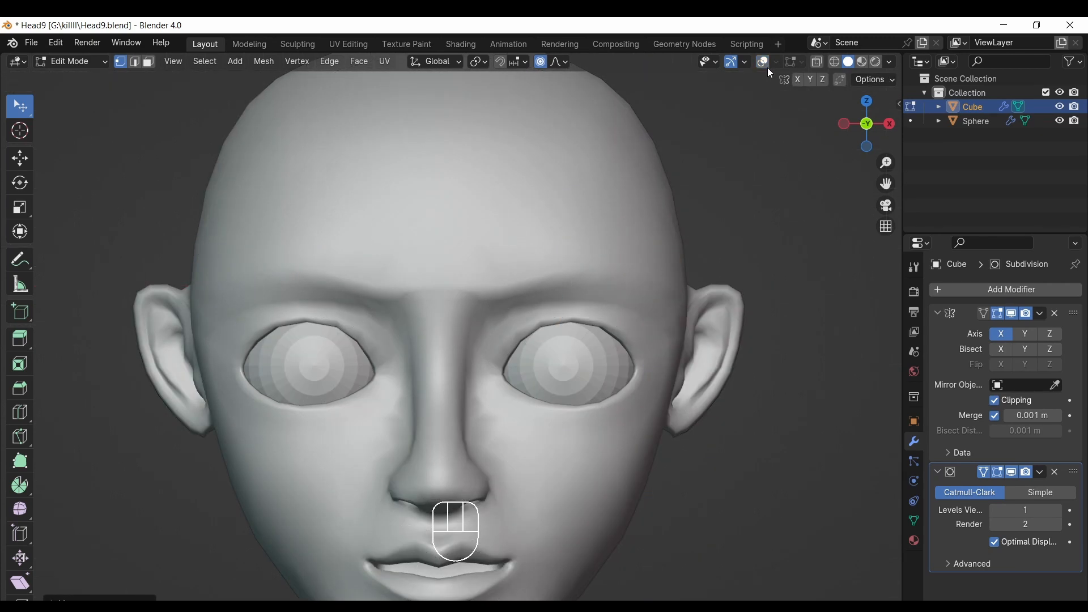
Lower the nose-bridge vertices about 0.12 m along Z and the mid-brow vertices by about 0.04 m.
click(763, 62)
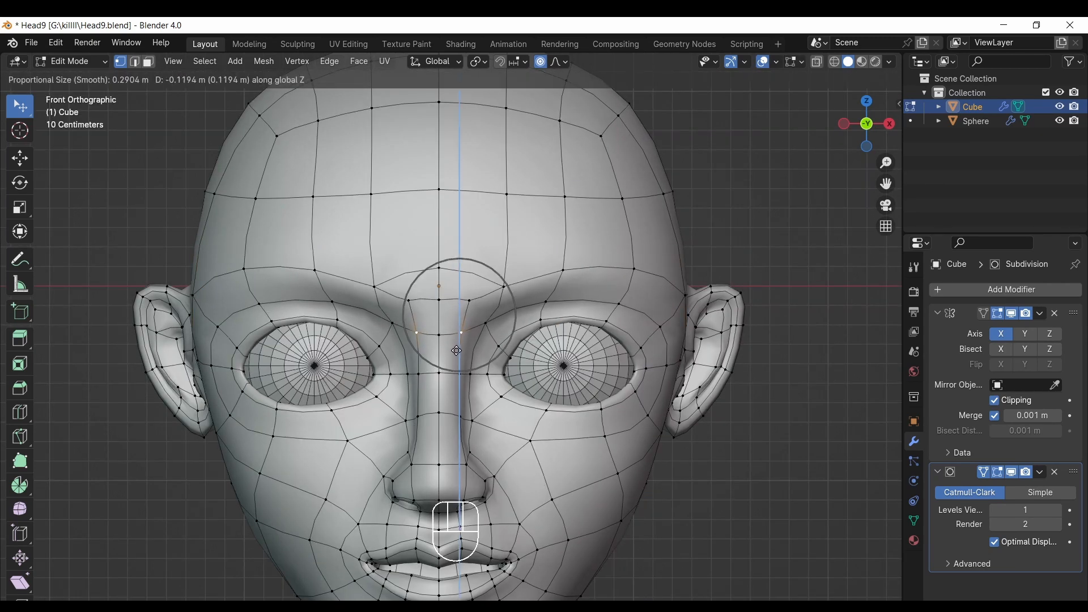
click(763, 61)
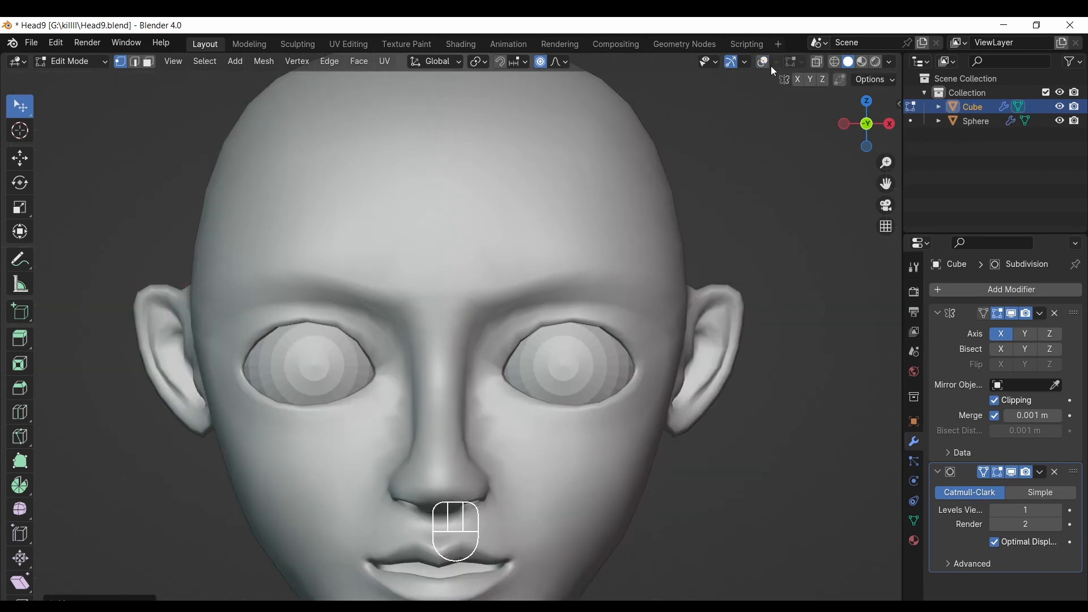
click(764, 62)
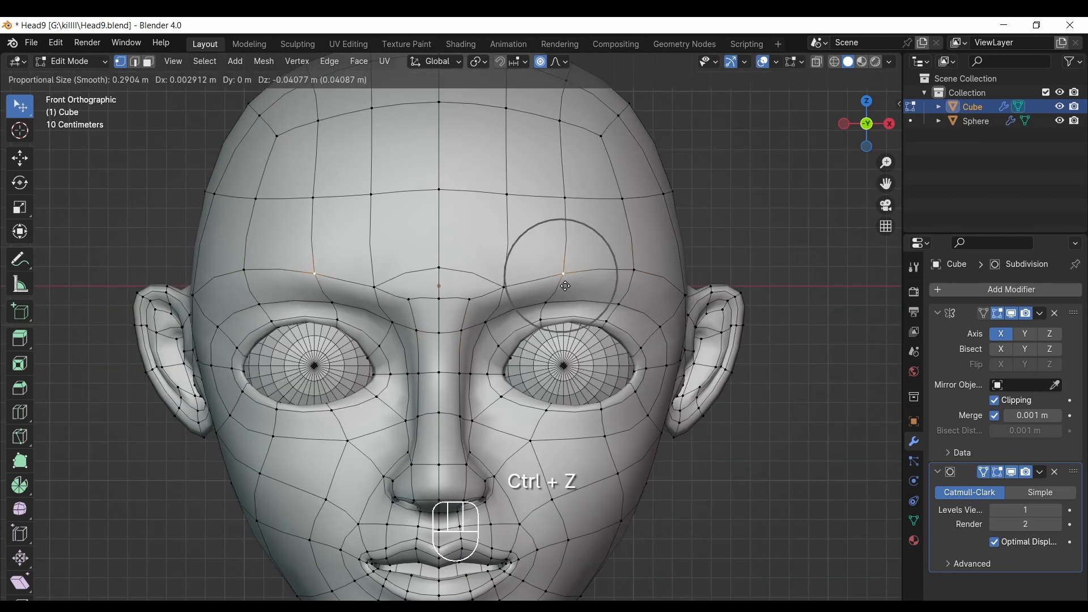
click(763, 62)
drag(877, 118, 885, 142)
click(866, 125)
click(762, 62)
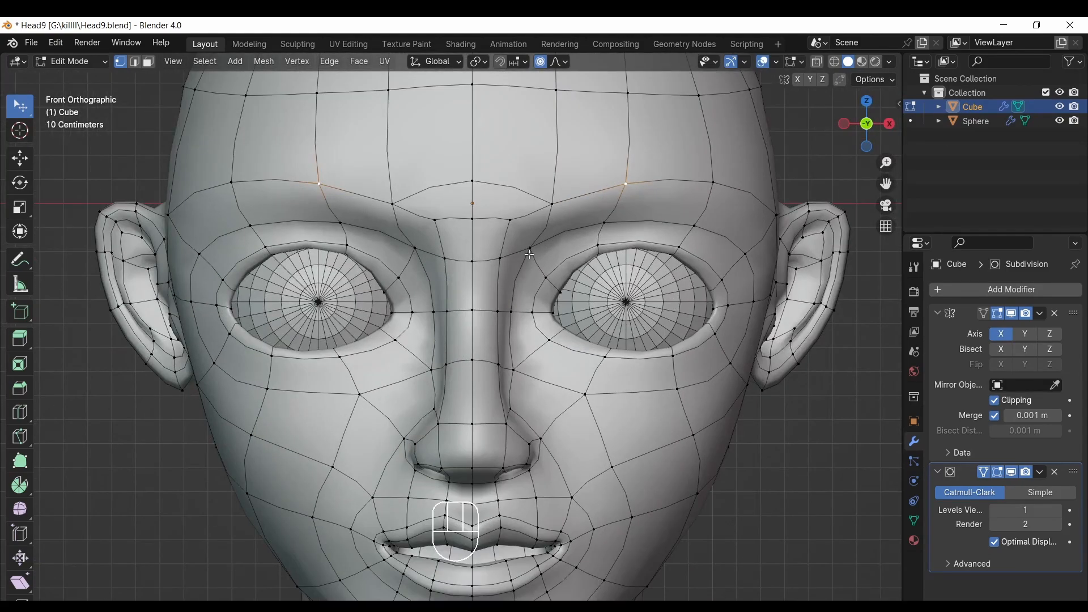
Try shifting the inner brow vertices and undo the last two edits.
drag(530, 247, 529, 254)
click(763, 62)
scroll(729, 213, down, 2)
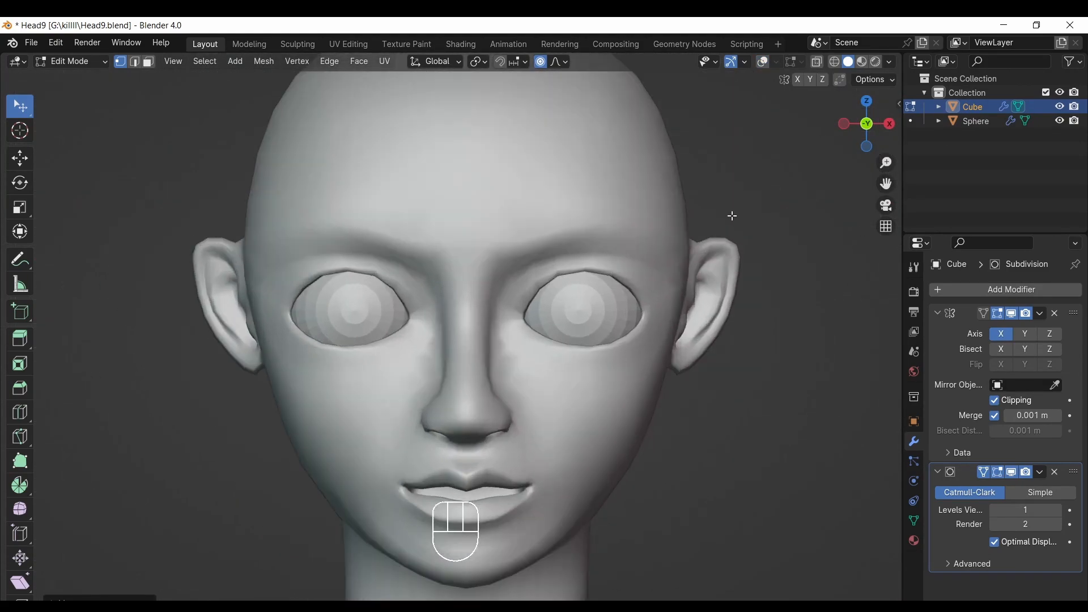
click(763, 62)
key(ctrl+z)
key(ctrl+z)
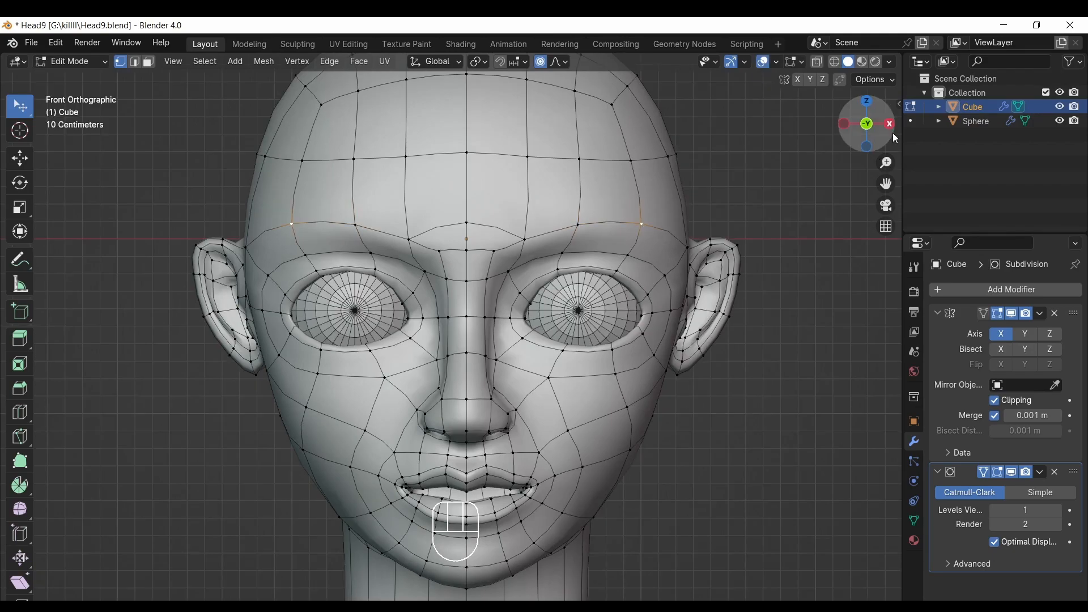
Examine the reshaped head from several angles and in the front view.
drag(894, 138, 697, 335)
click(698, 358)
drag(863, 136, 884, 65)
click(764, 62)
drag(868, 126, 871, 152)
click(819, 157)
scroll(885, 162, down, 1)
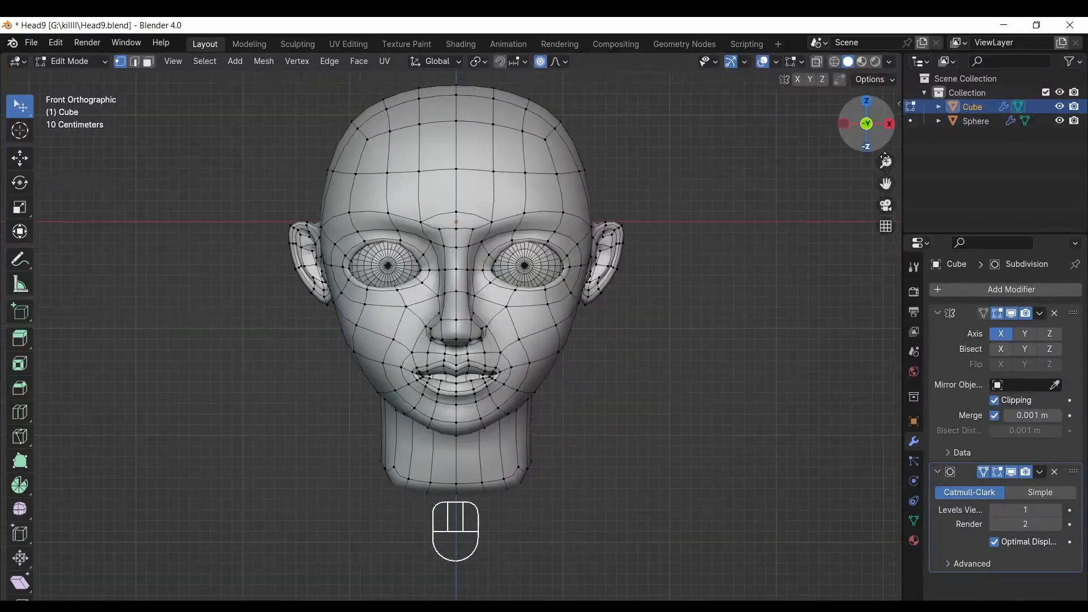
Move the ear's top vertex about 0.11 m backward in side view and adjust it in front view.
drag(880, 191, 897, 115)
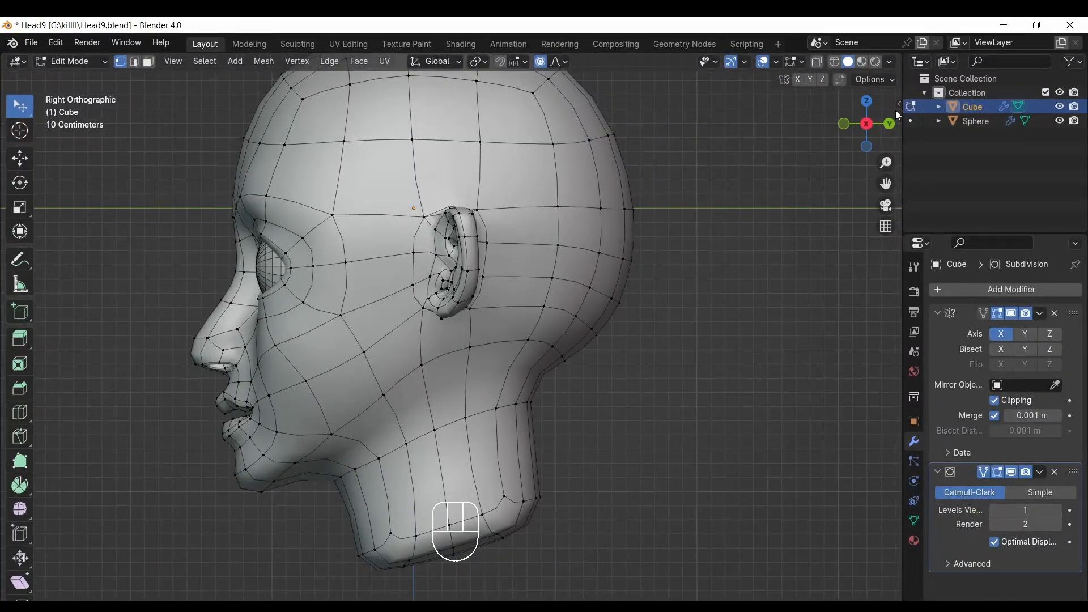
drag(885, 184, 875, 209)
drag(885, 163, 889, 108)
click(448, 194)
key(g)
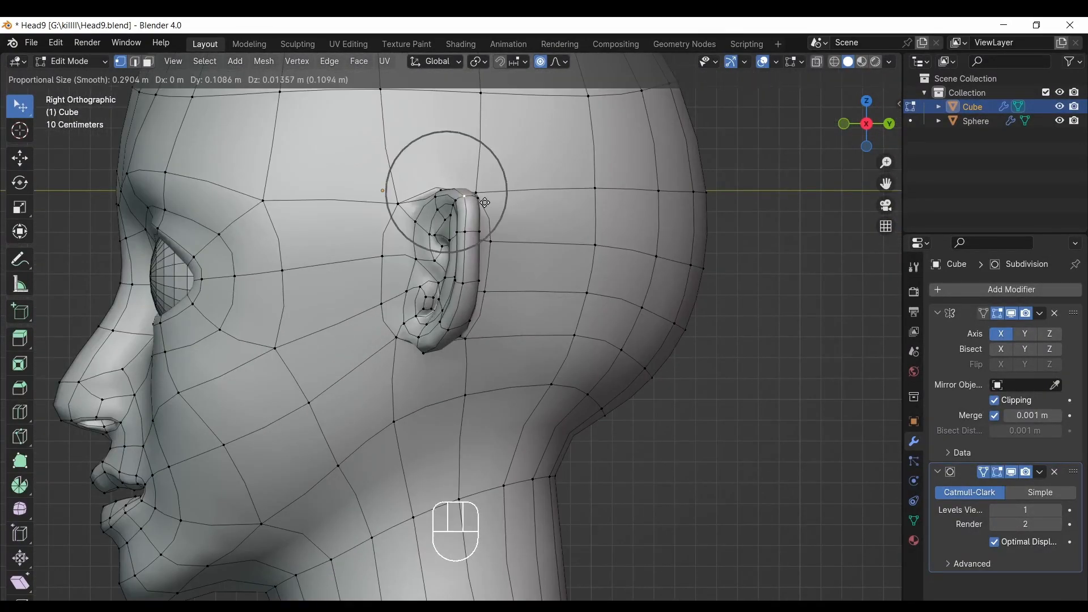
key(KP_1)
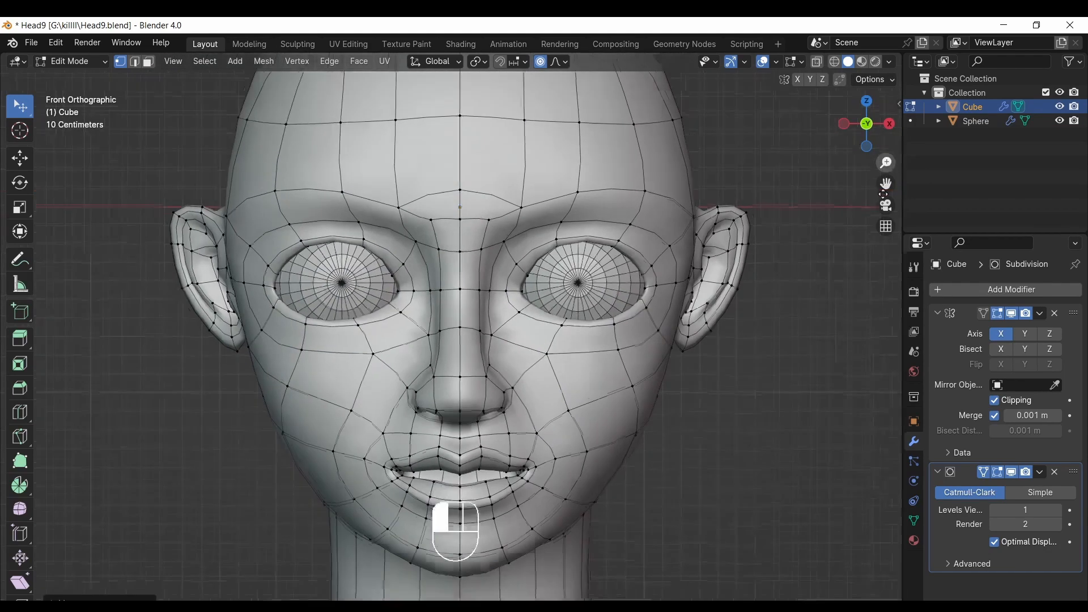
key(g)
click(682, 208)
Check the head with overlays hidden and save the changes to Head9.blend.
drag(886, 163, 885, 221)
drag(886, 184, 863, 199)
key(shift+alt+z)
drag(886, 162, 886, 187)
drag(882, 188, 886, 183)
key(shift+alt+z)
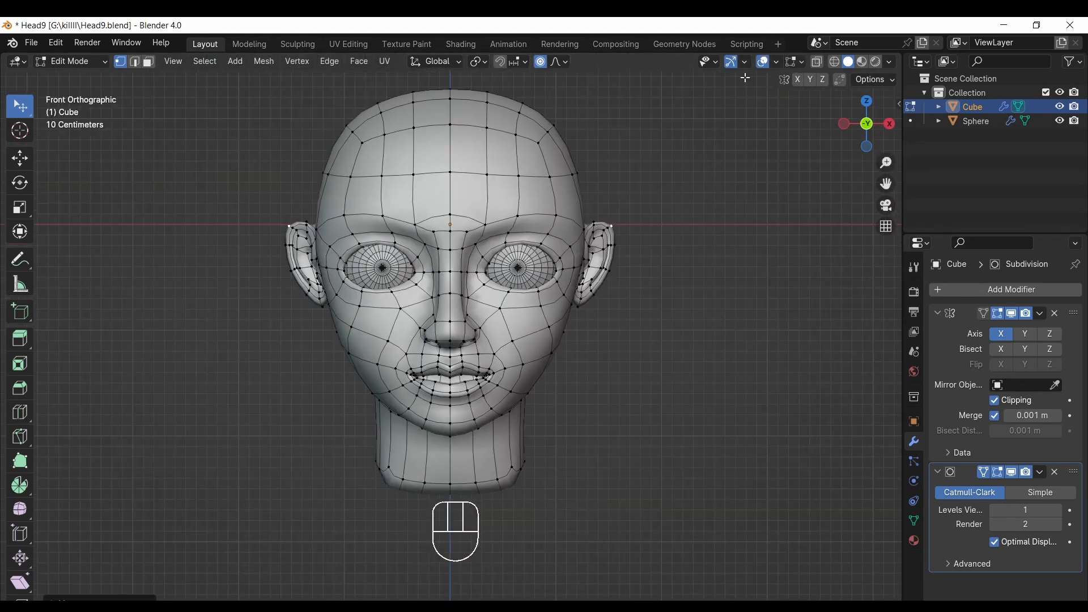
click(31, 42)
click(55, 133)
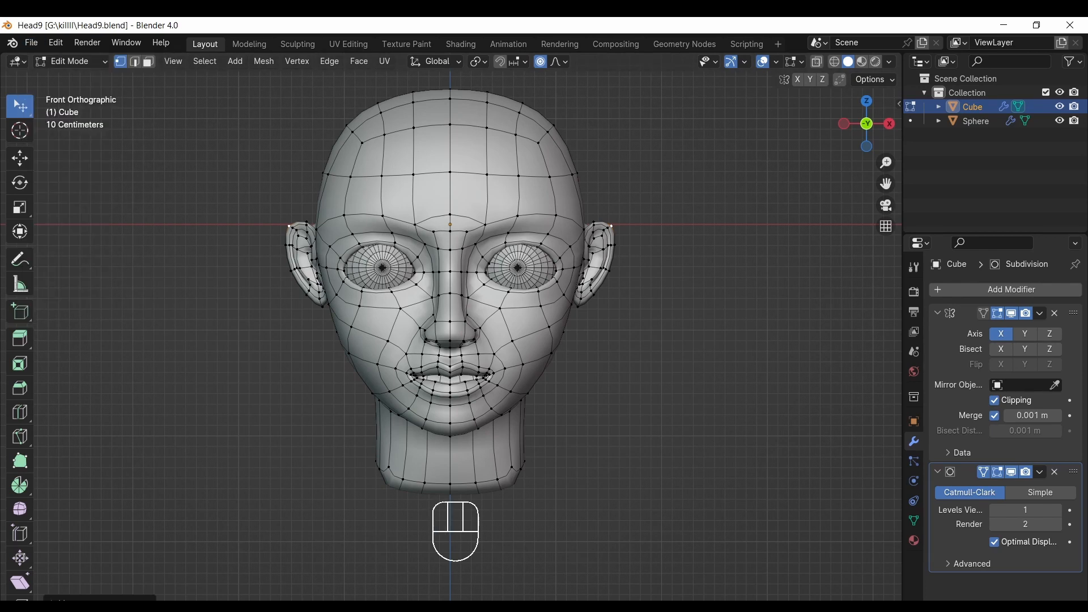
Extrude the bottom of the neck downward in the front view.
click(889, 123)
click(844, 122)
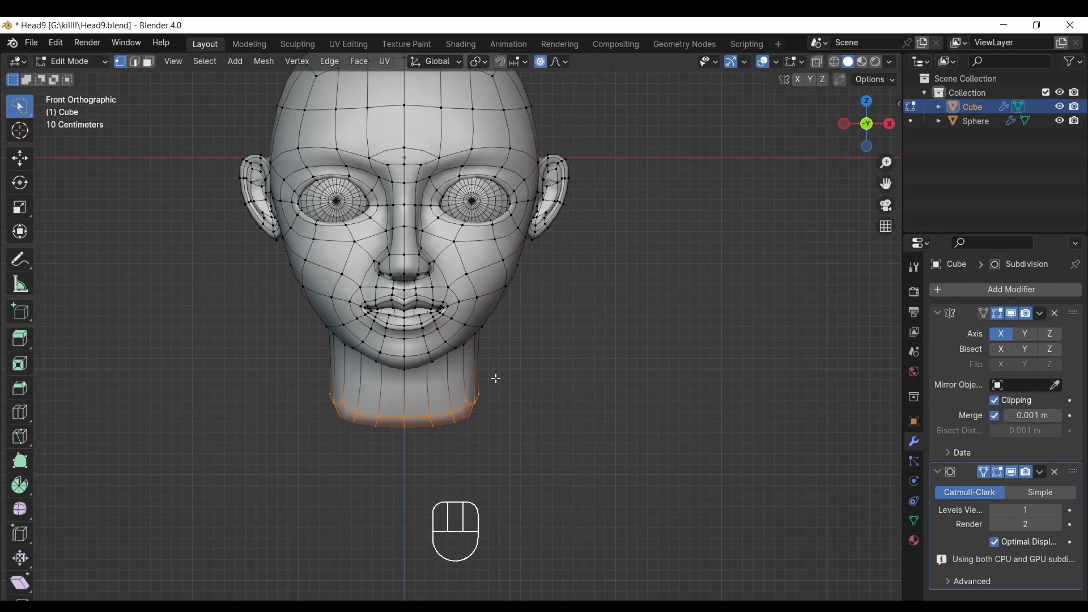
key(e)
click(489, 451)
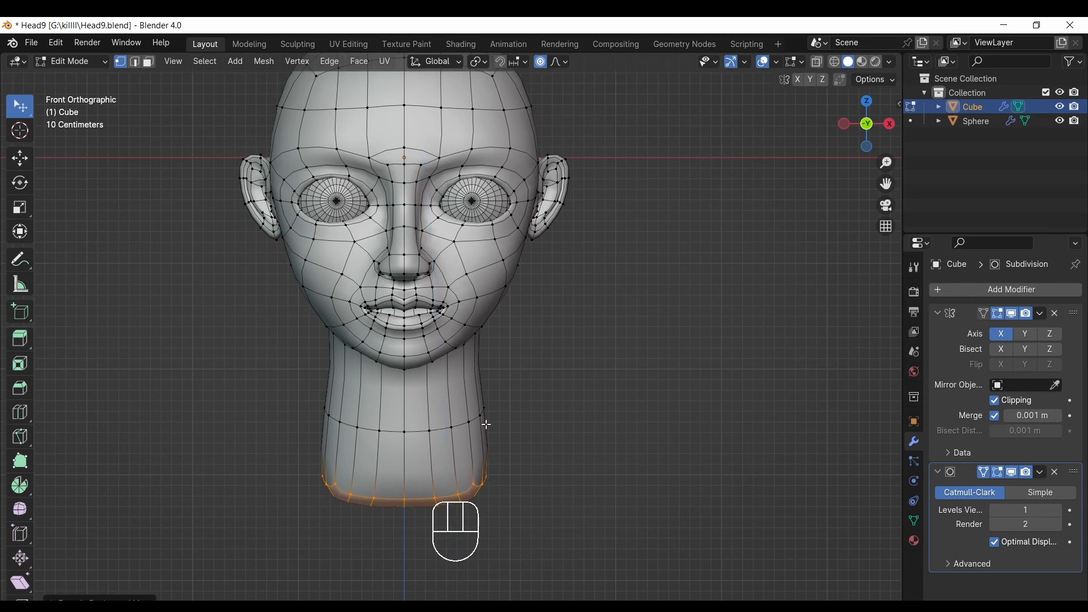
Scale the neck's bottom ring along the Y axis.
drag(865, 126, 731, 150)
key(s)
key(x)
key(y)
click(671, 270)
drag(866, 125, 845, 104)
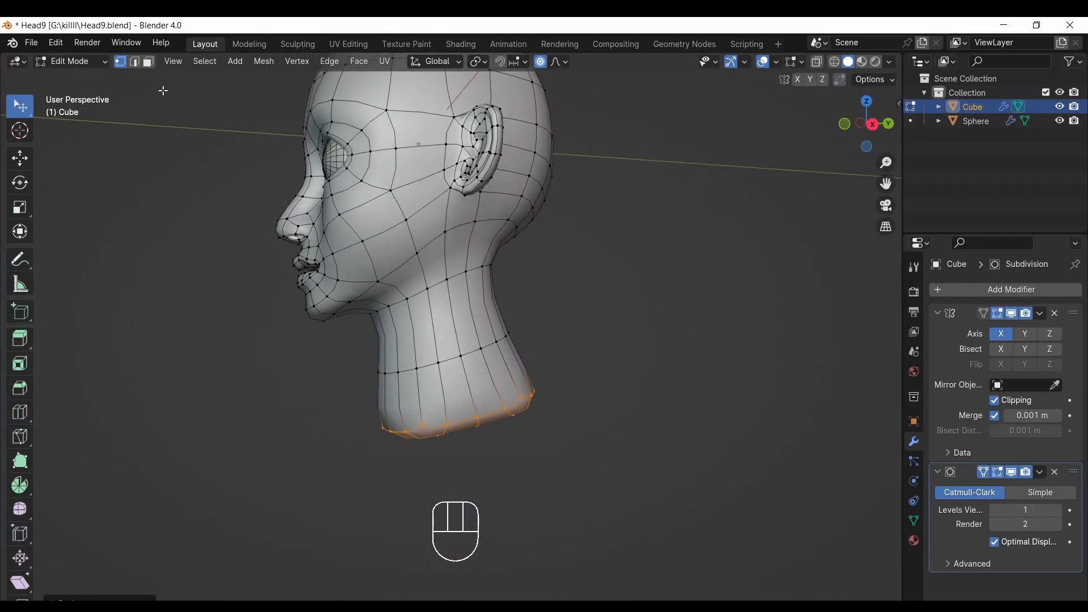
Extrude the neck's side faces outward about 1.8 m as shoulders and shift their ends along Z.
click(846, 123)
key(e)
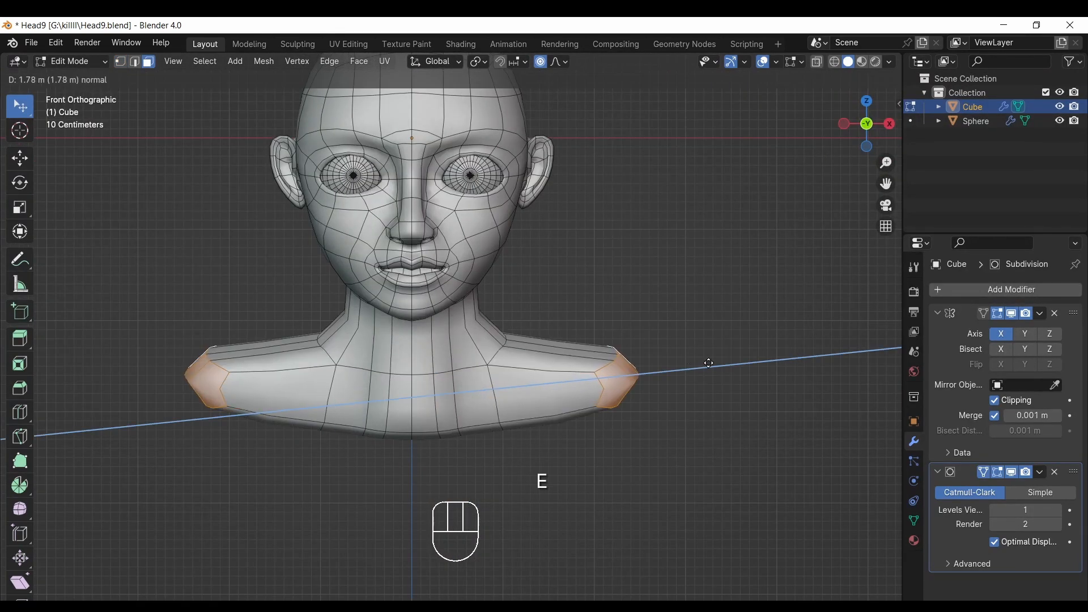
click(539, 357)
key(g)
key(z)
click(666, 364)
scroll(412, 95, down, 1)
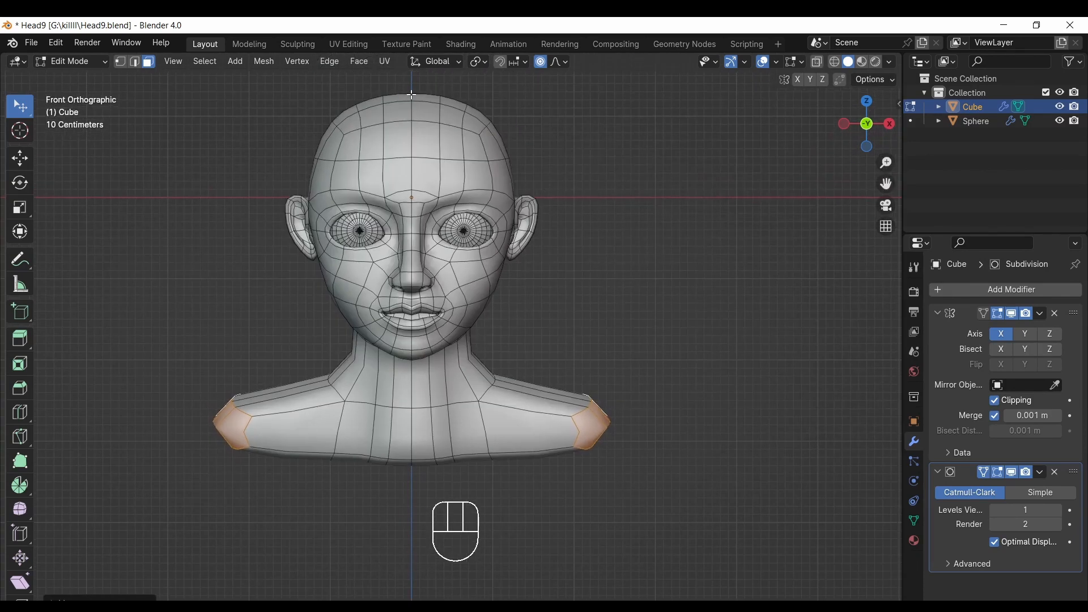
Annotate proportion guide lines from the top of the head to the shoulder end in red.
click(27, 263)
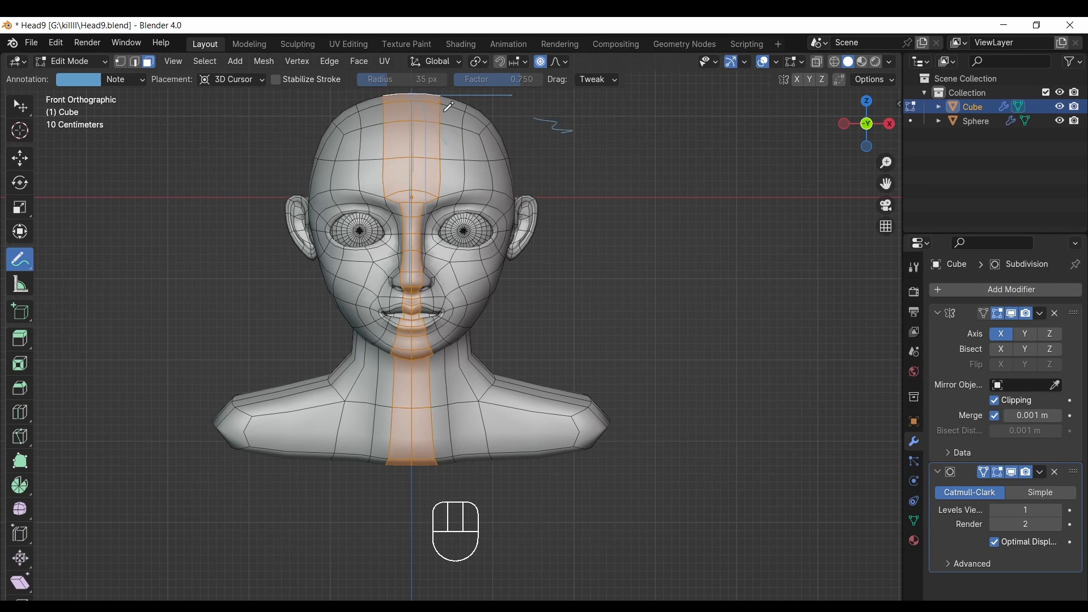
click(79, 79)
click(173, 128)
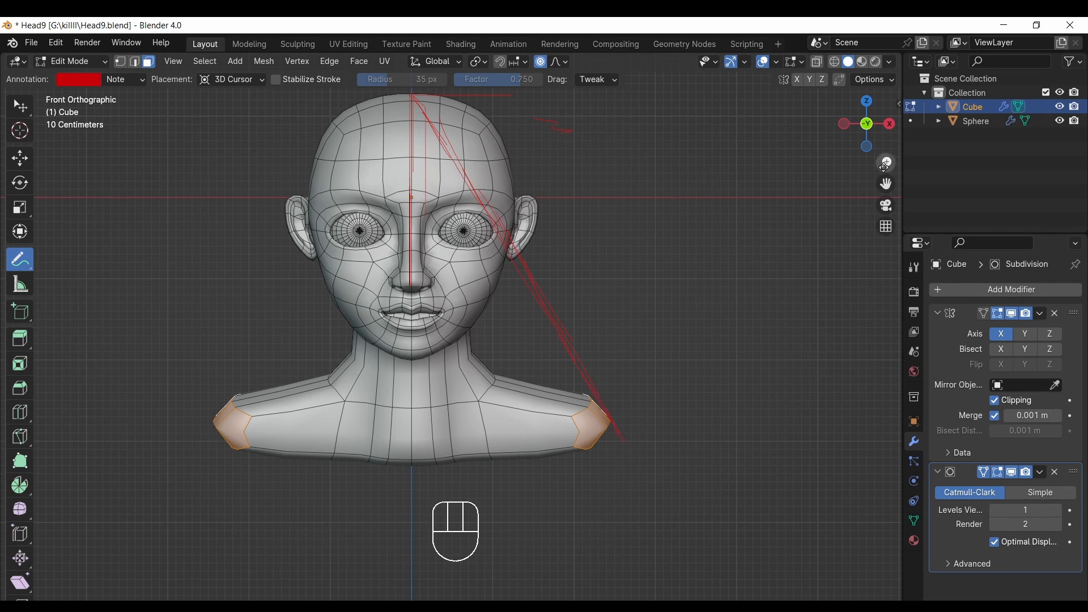
drag(884, 166, 883, 190)
drag(886, 184, 897, 218)
Remove the annotation layer and return to the selection tool.
click(128, 81)
click(214, 140)
click(20, 106)
Slide the shoulder edge loop outward from below and turn off the Subdivision modifier's Optimal Display.
drag(886, 164, 884, 196)
drag(886, 184, 874, 144)
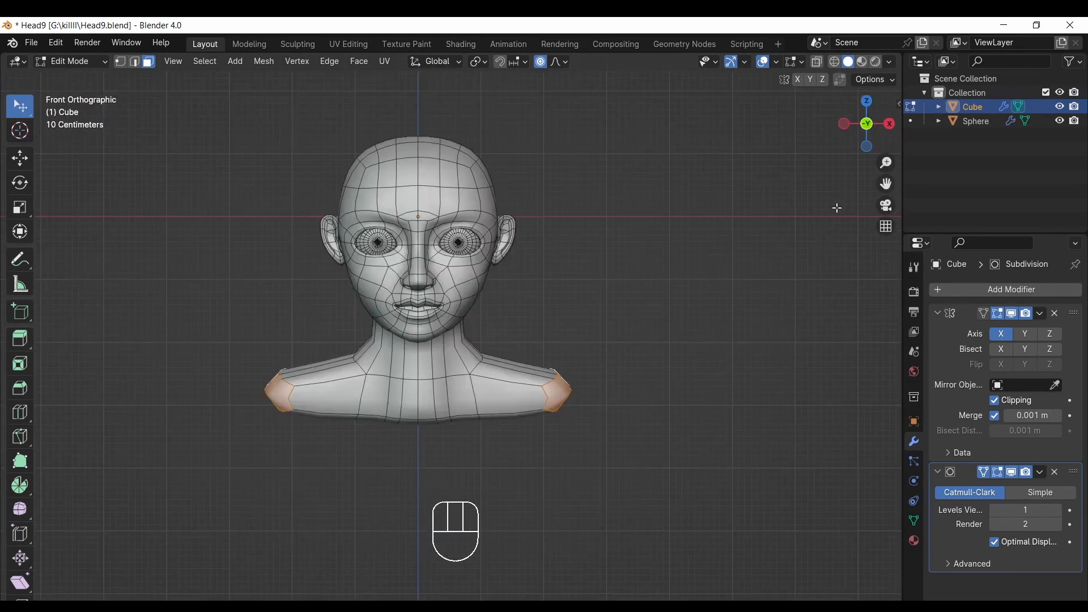
middle_drag(837, 208, 318, 160)
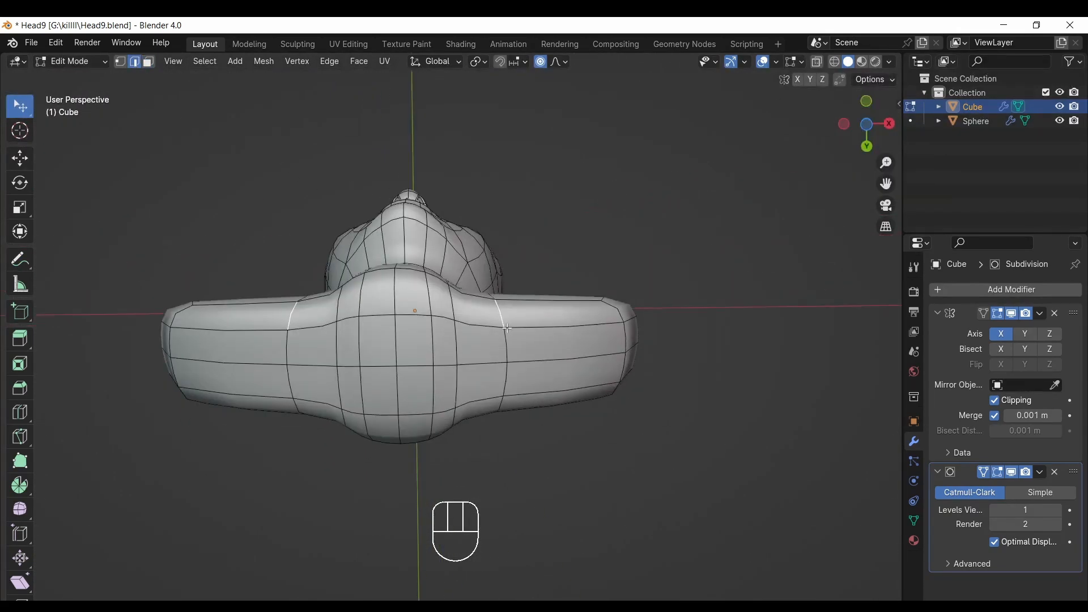
key(g)
key(g)
click(995, 542)
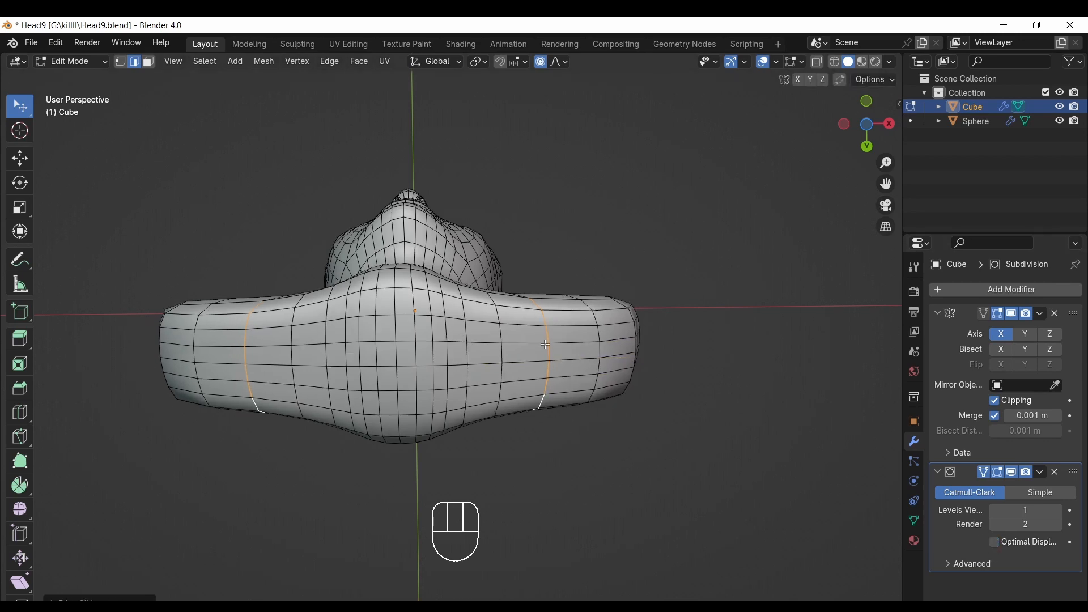
Edge-slide the loops across the shoulders and beside the neck.
click(578, 346)
click(517, 333)
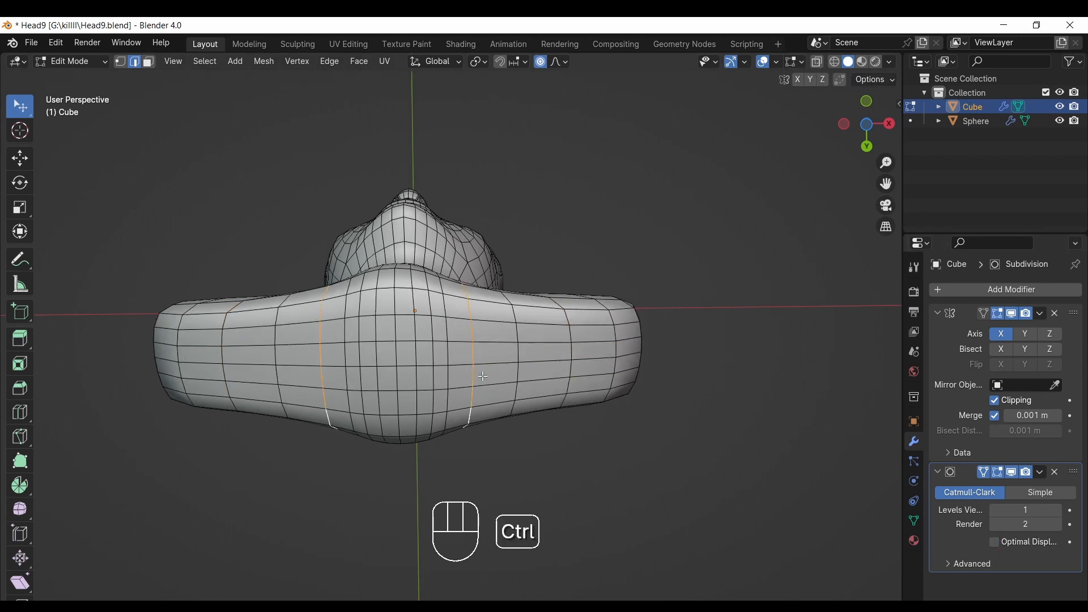
key(g)
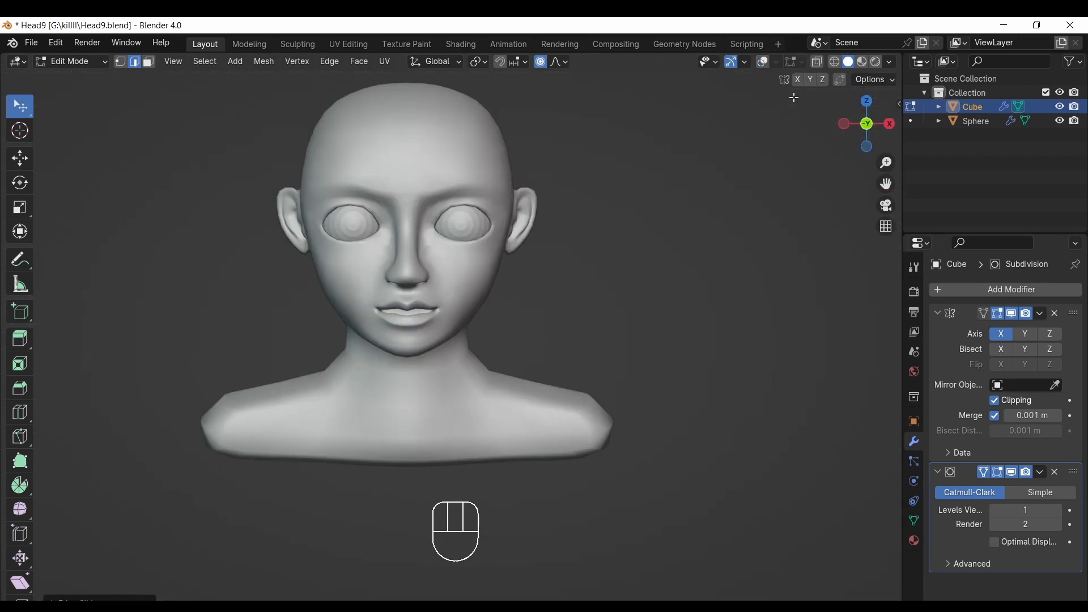
Turn on the Subdivision modifier's Optimal Display, edge-slide the lower chest edges, and adjust the edges at the front shoulder ends.
click(995, 543)
key(g)
key(g)
click(561, 362)
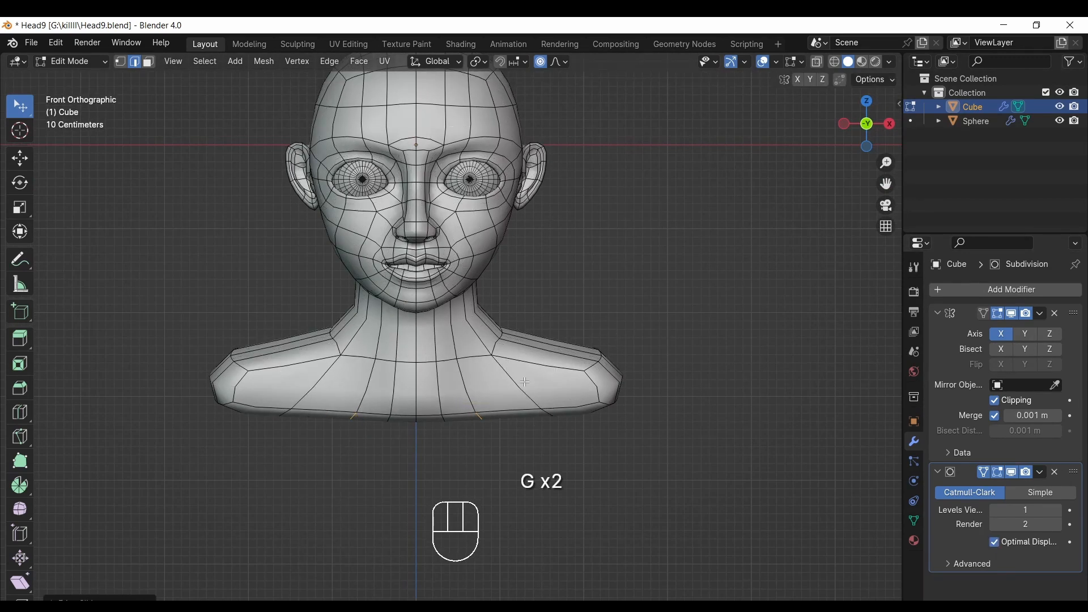
drag(869, 122, 841, 49)
click(576, 376)
key(g)
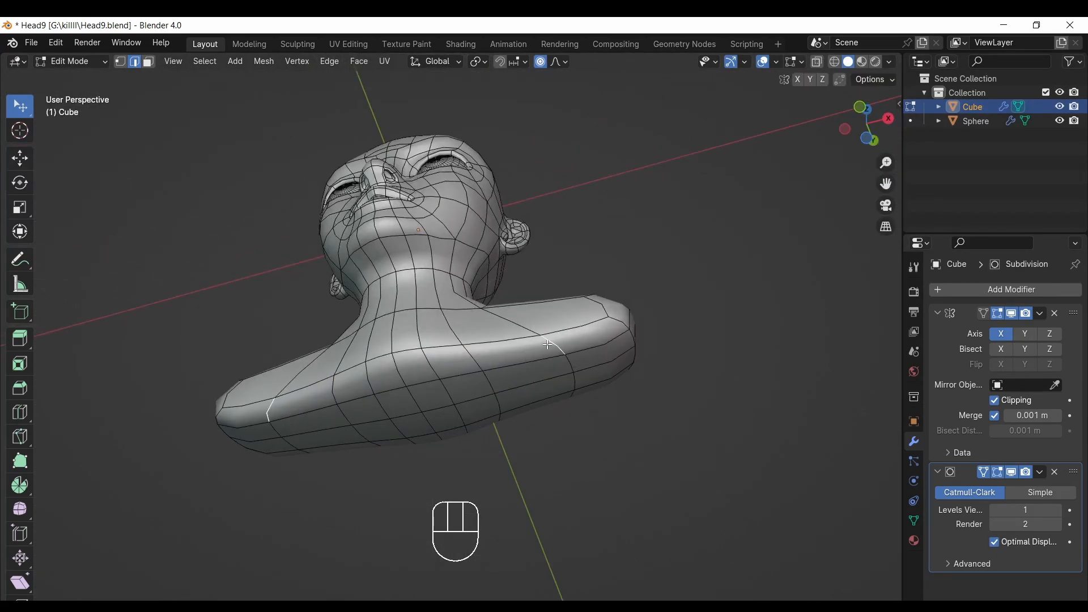
Move the large front shoulder faces to reshape the slope between chest and upper arm.
drag(868, 131, 759, 272)
scroll(451, 147, up, 4)
middle_drag(450, 397, 469, 467)
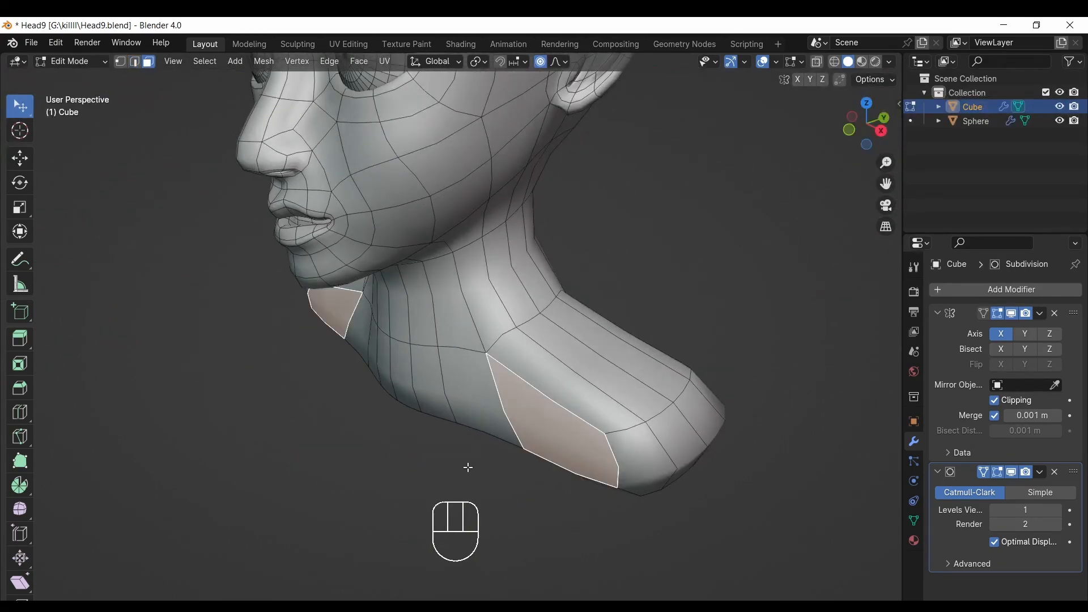
key(g)
click(453, 419)
Move the rear shoulder faces along the Y axis by about 0.34 m.
click(866, 144)
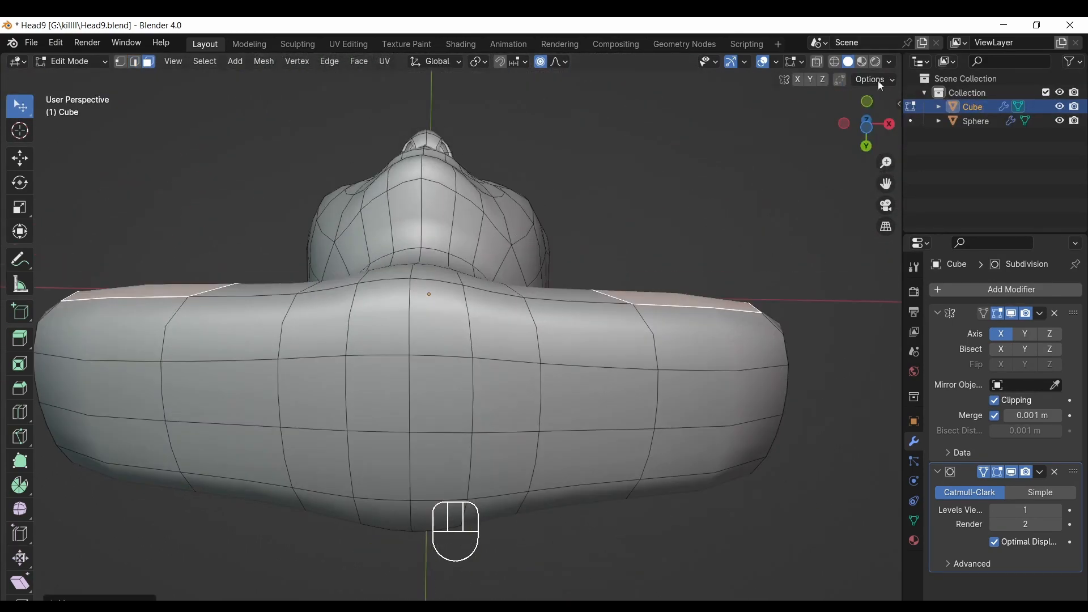
middle_drag(839, 255, 796, 224)
click(433, 391)
key(g)
key(y)
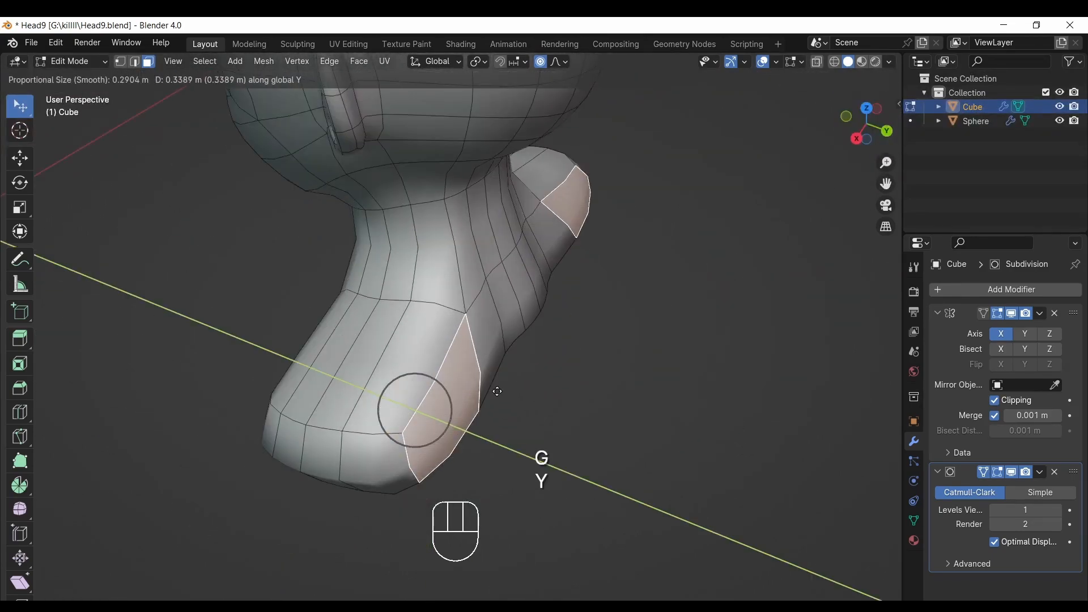
click(499, 390)
Shrink the edge across the spine inward and fatten the upper-back shoulder edges by about 0.32 m.
click(532, 311)
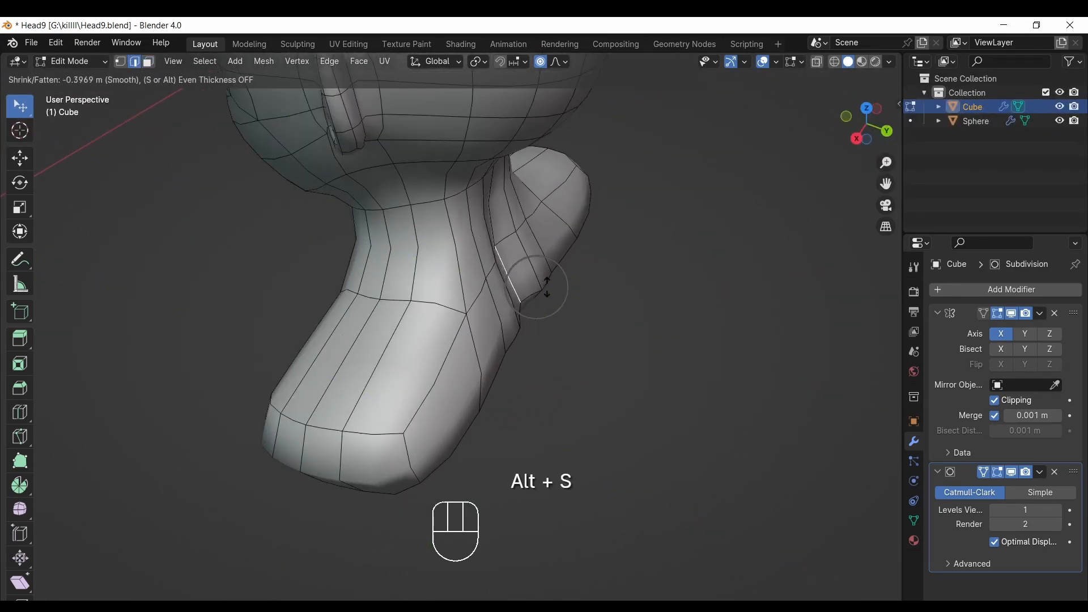
click(501, 260)
drag(867, 125, 802, 130)
click(671, 223)
key(alt+s)
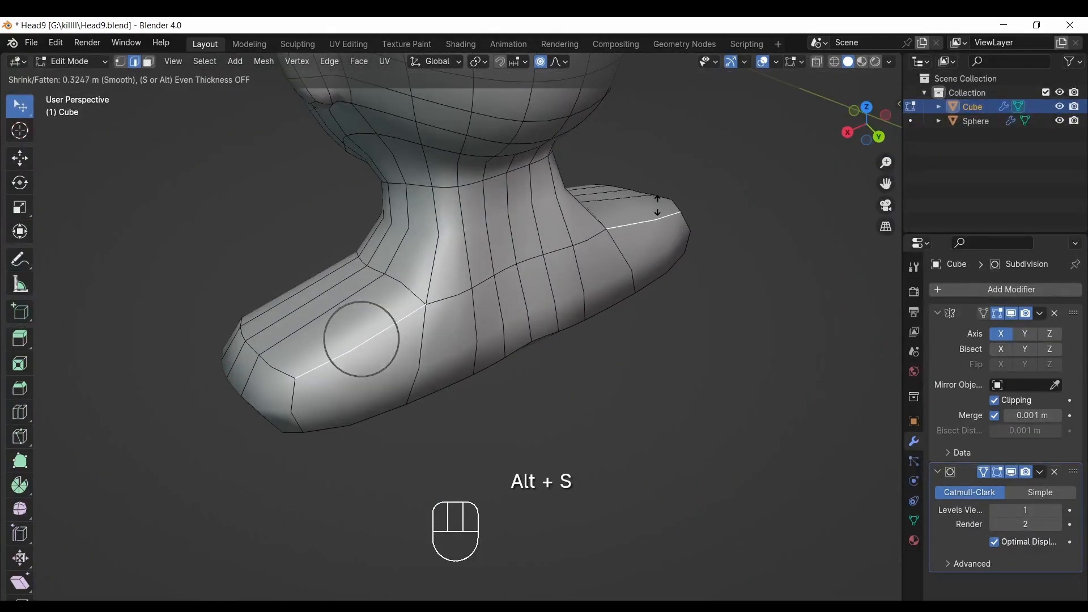
click(657, 206)
Adjust more shoulder edges with Shrink/Fatten and move the edges on top of the shoulders by about 0.18 m.
drag(867, 125, 963, 165)
click(583, 279)
key(alt+s)
click(581, 261)
key(alt+s)
click(763, 62)
drag(867, 125, 842, 125)
click(763, 62)
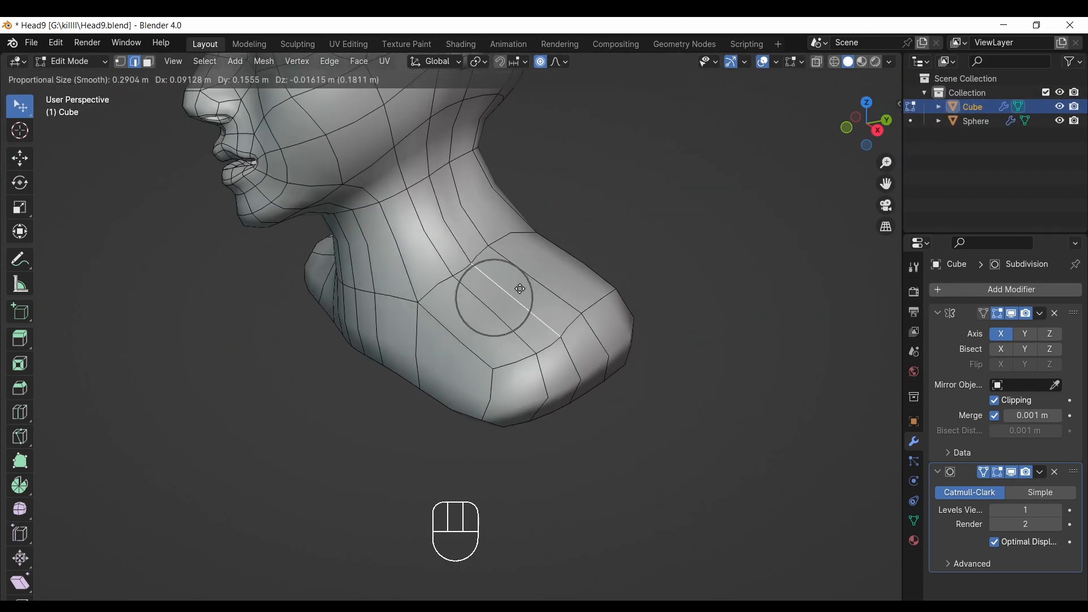
Lower the front shoulder edges and the row of edges across the base of the neck.
click(475, 334)
key(KP_1)
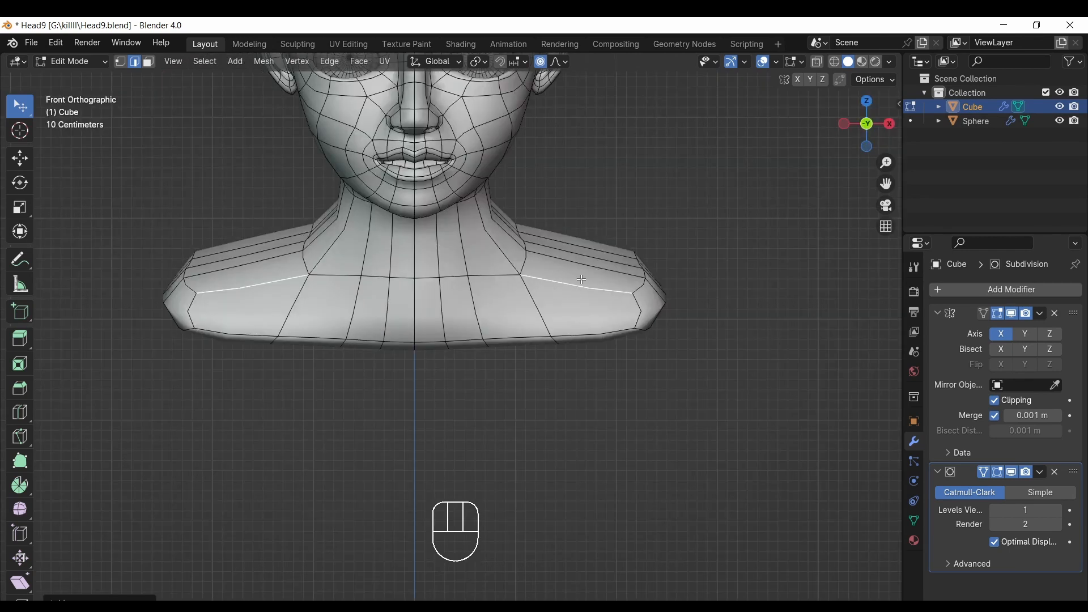
key(g)
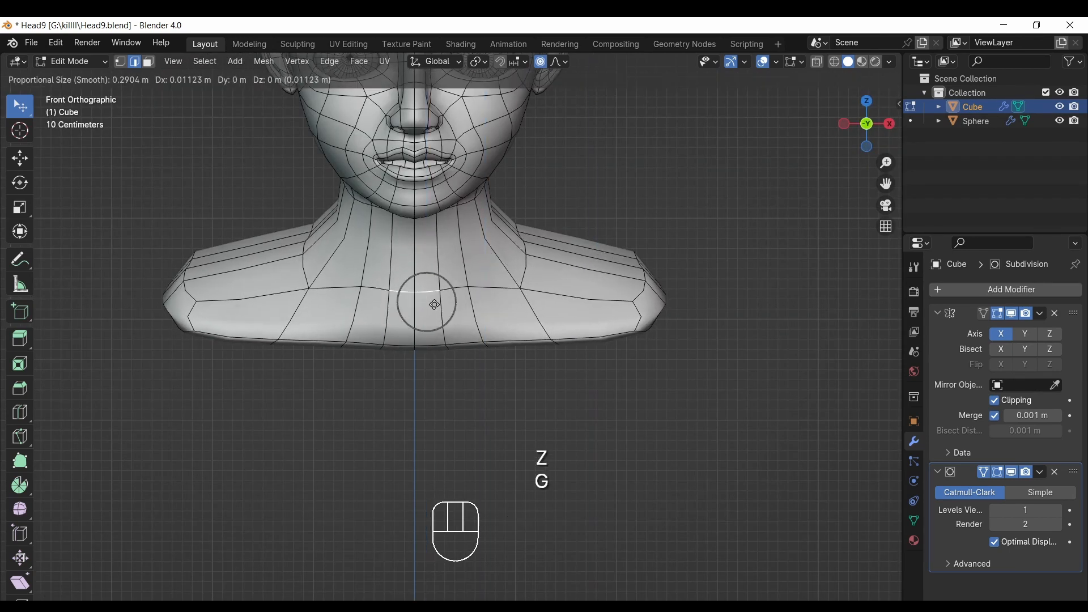
Move the back edges at the neck-to-shoulder transition outward and up by about 0.11 m.
mouse_move(864, 135)
mouse_down()
mouse_move(855, 146)
mouse_move(826, 124)
mouse_move(715, 138)
mouse_move(858, 121)
mouse_up()
click(859, 121)
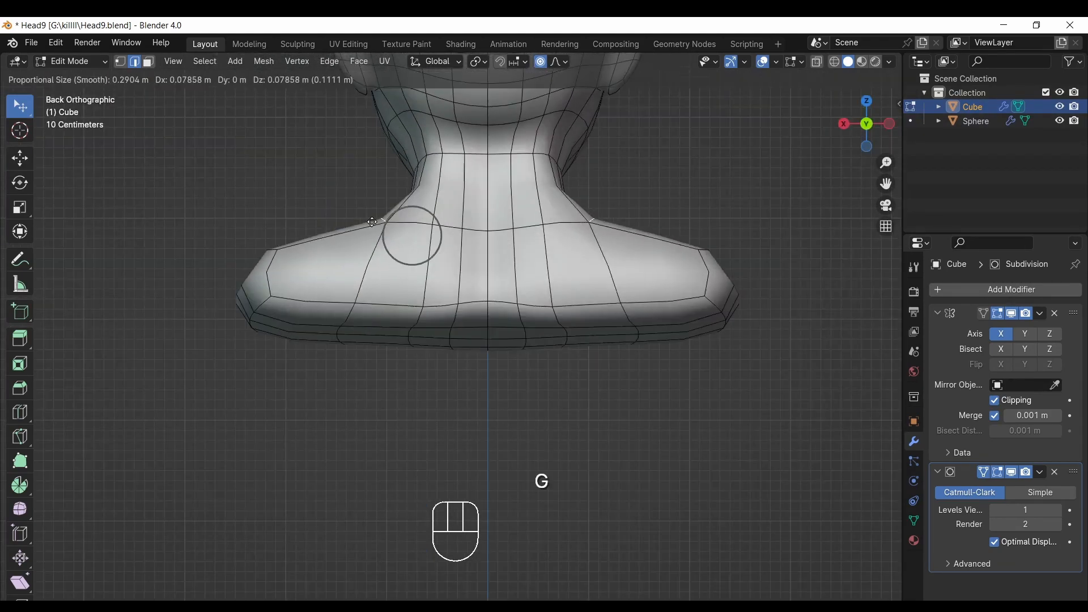
click(394, 229)
Add an edge loop around the lower neck and reshape it with LoopTools.
click(844, 125)
drag(845, 127, 756, 154)
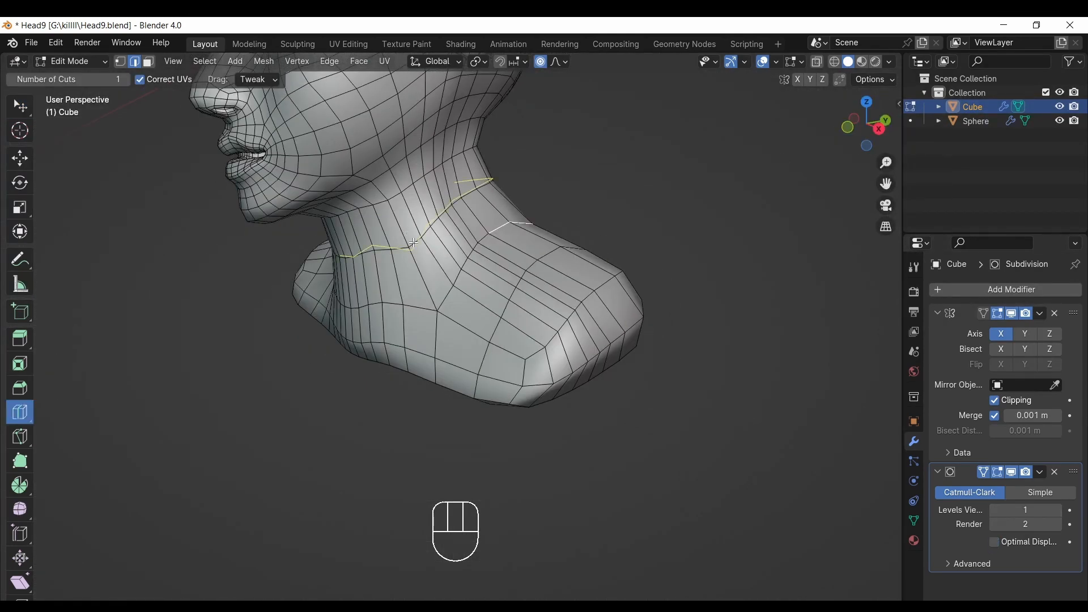
drag(880, 142, 762, 156)
click(20, 106)
right_click(697, 177)
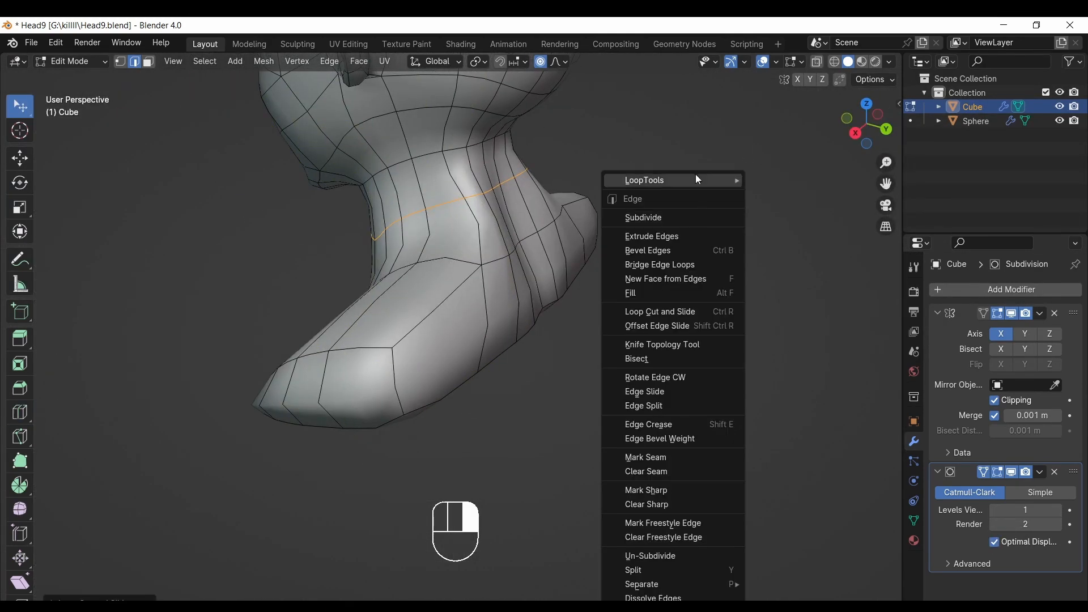
mouse_move(697, 178)
click(773, 194)
drag(874, 121, 945, 115)
click(995, 542)
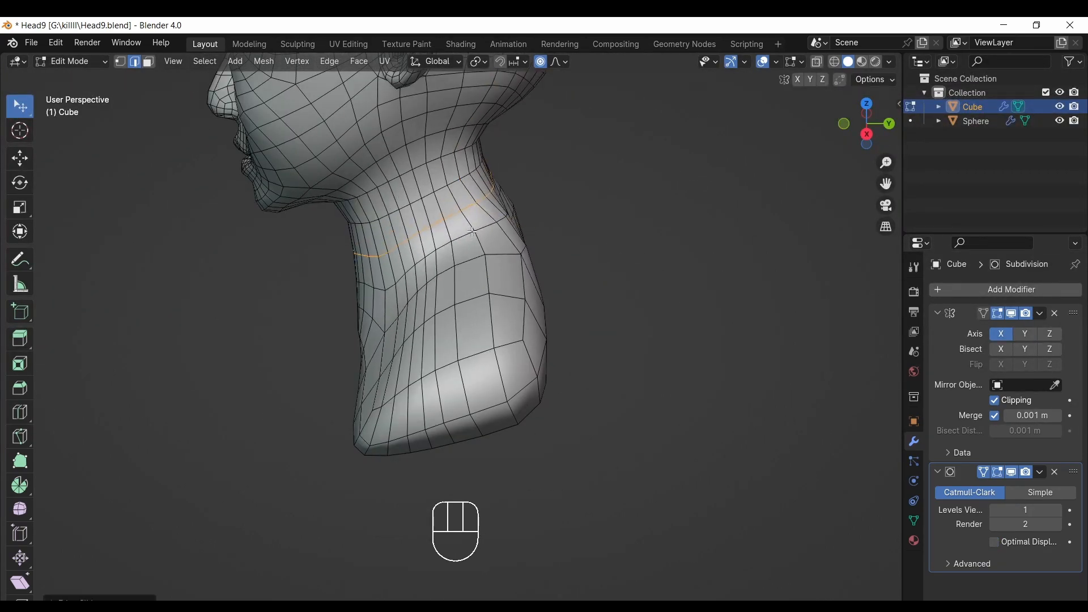
Move the centre and shoulder vertices on the lower front edge backward along the Y axis.
key(KP_1)
scroll(842, 205, down, 1)
shift+middle_drag(842, 206, 842, 317)
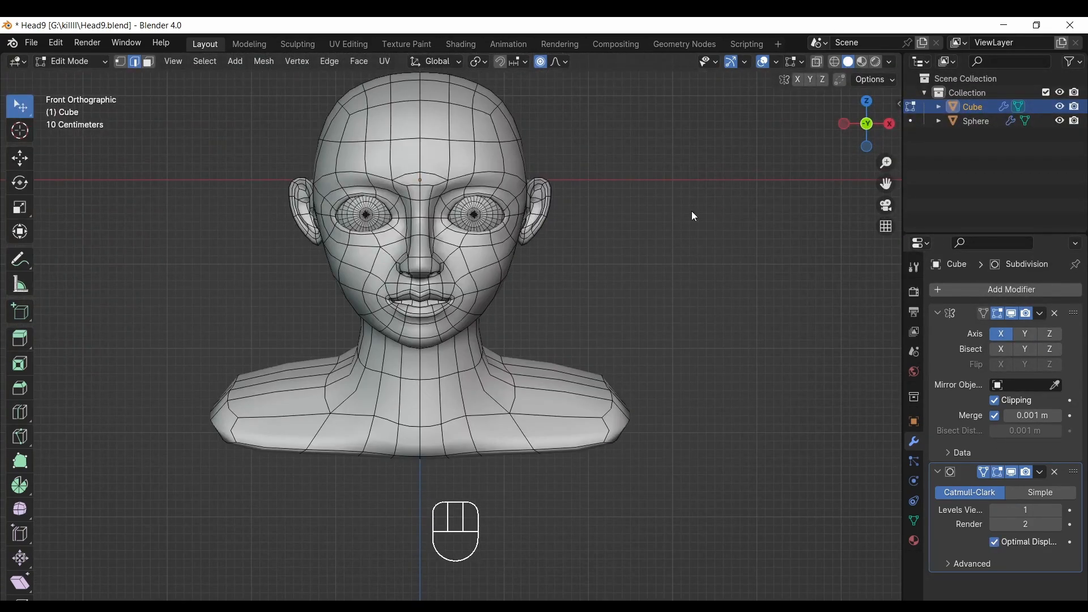
drag(868, 136, 257, 104)
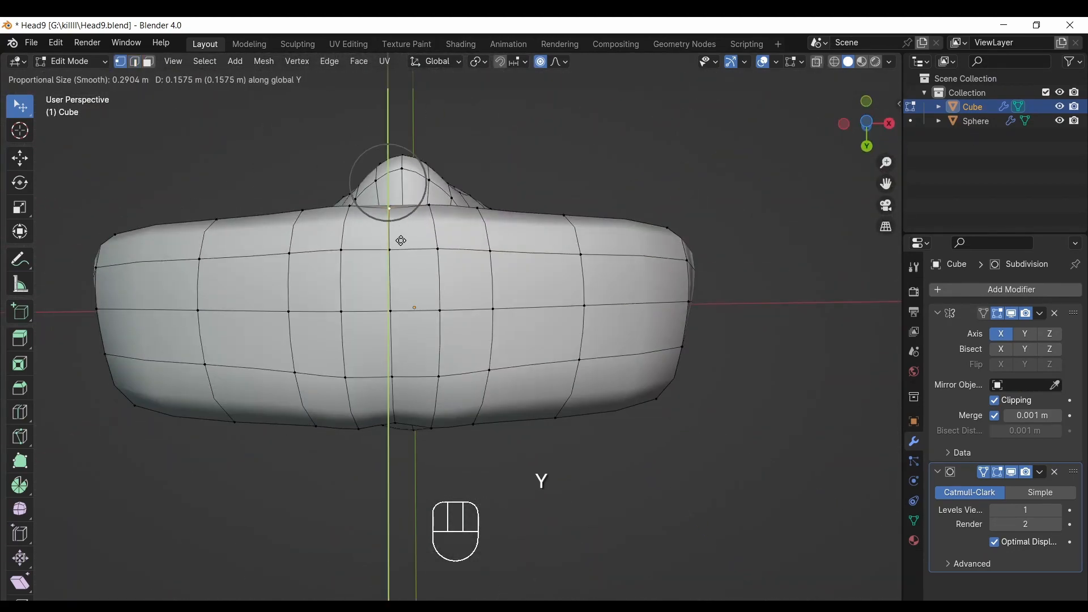
click(566, 221)
key(g)
key(y)
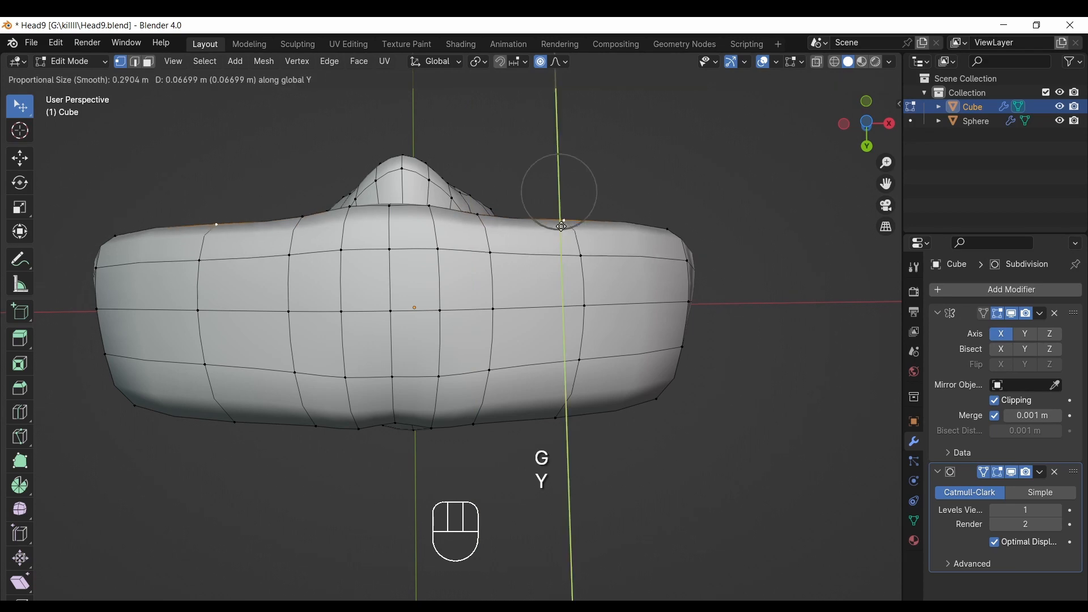
click(565, 231)
Move the upper-back vertices beside the neck base forward and outward by about 0.17 m.
drag(867, 125, 847, 248)
click(867, 124)
click(867, 124)
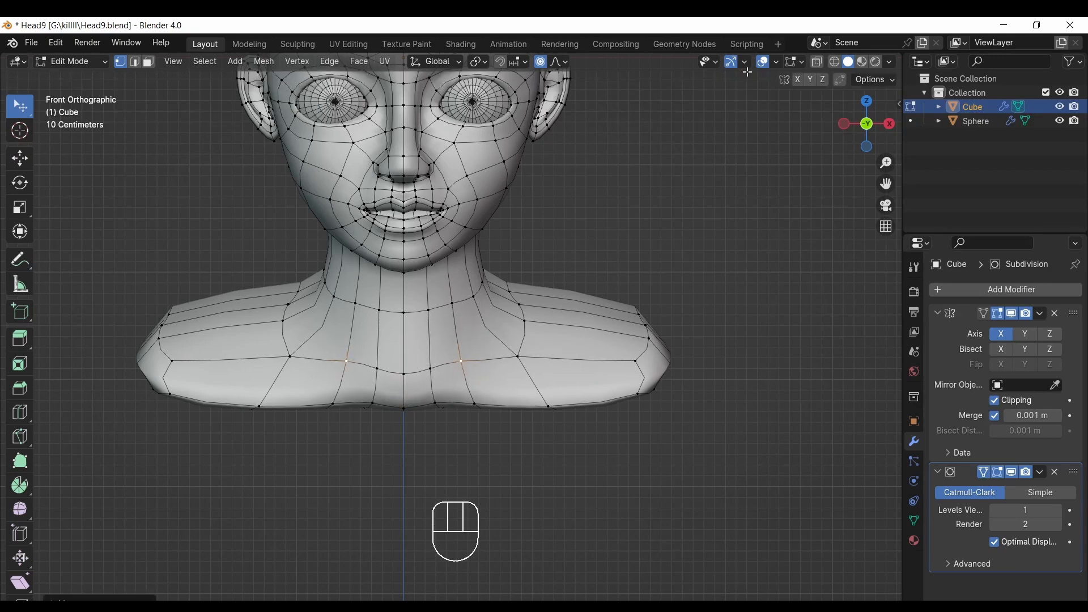
middle_drag(747, 72, 811, 144)
key(g)
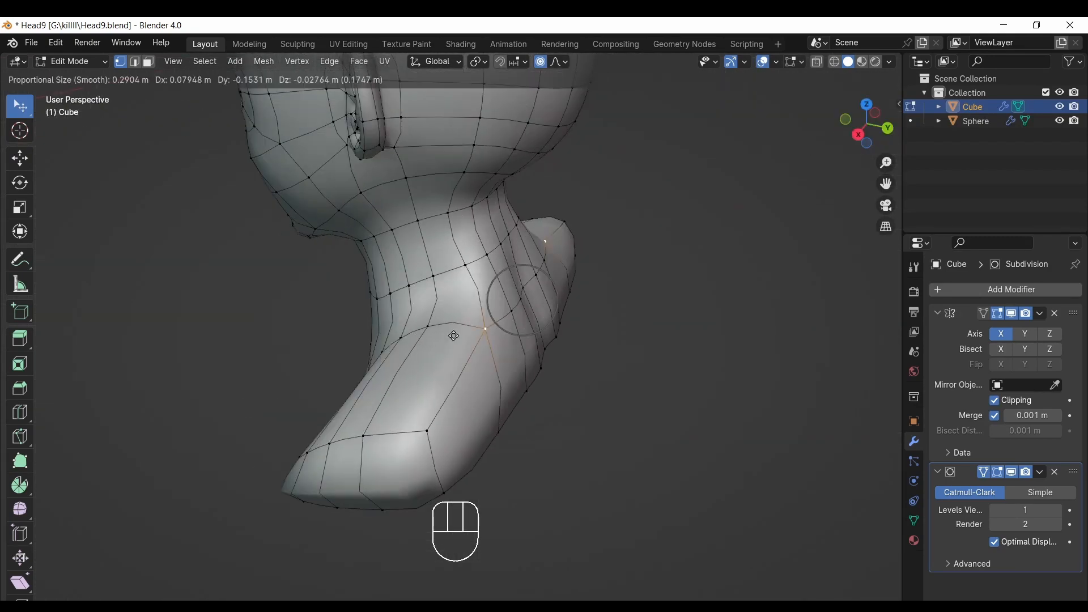
click(443, 274)
Reposition the back vertices where the neck meets the shoulders to soften the transition.
click(858, 134)
click(844, 124)
click(763, 61)
scroll(680, 255, down, 2)
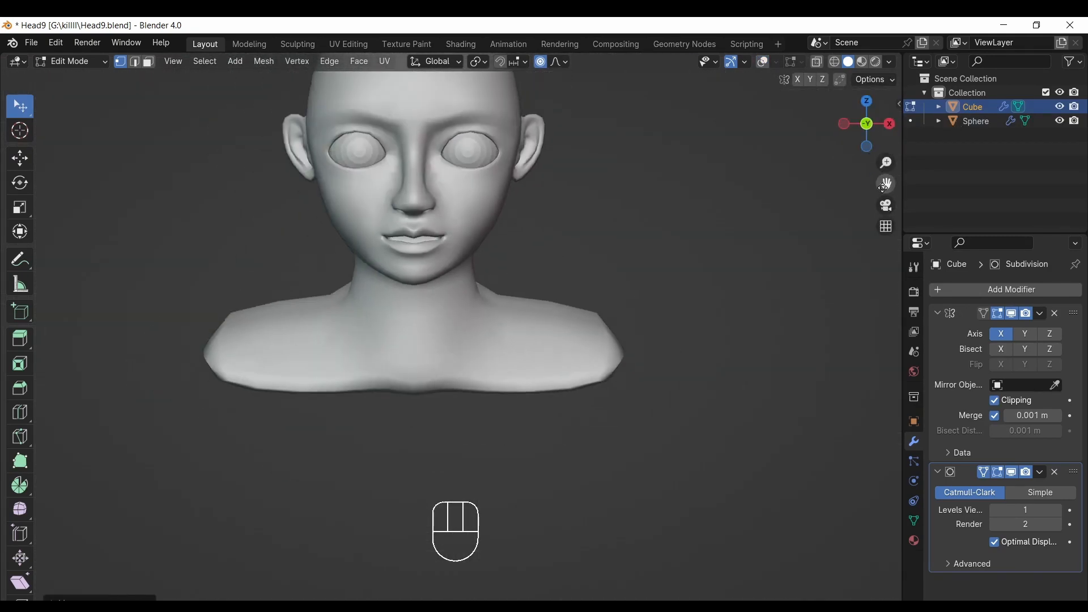
shift+middle_drag(680, 227, 689, 275)
click(867, 124)
key(g)
click(391, 334)
Examine the neck and shoulder shape from several angles with the overlays hidden.
click(867, 125)
click(763, 61)
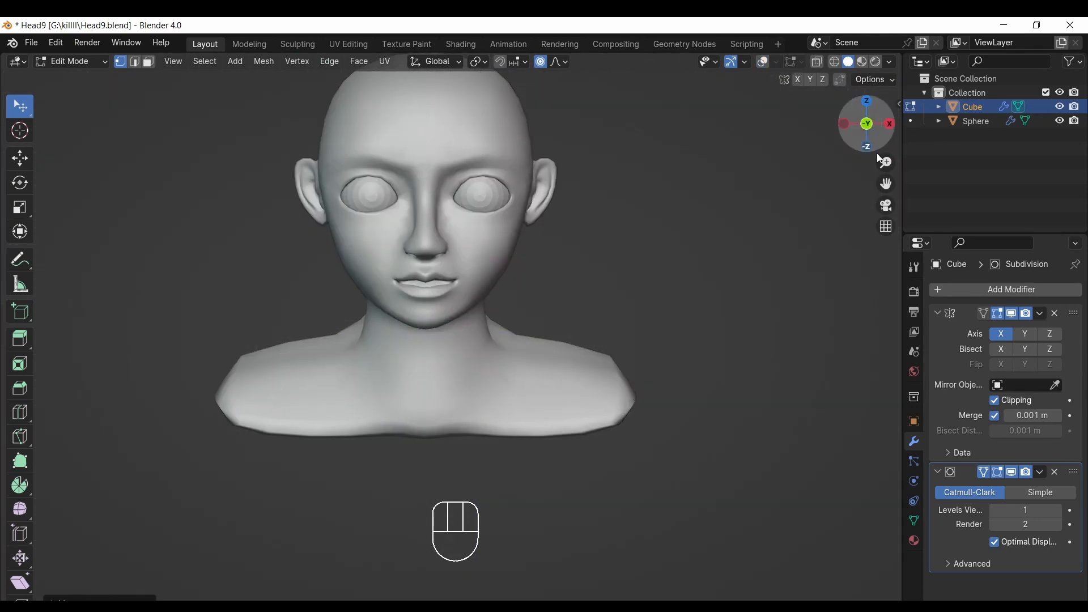
scroll(850, 170, up, 3)
drag(872, 141, 805, 154)
click(852, 126)
scroll(850, 158, down, 3)
drag(885, 183, 913, 236)
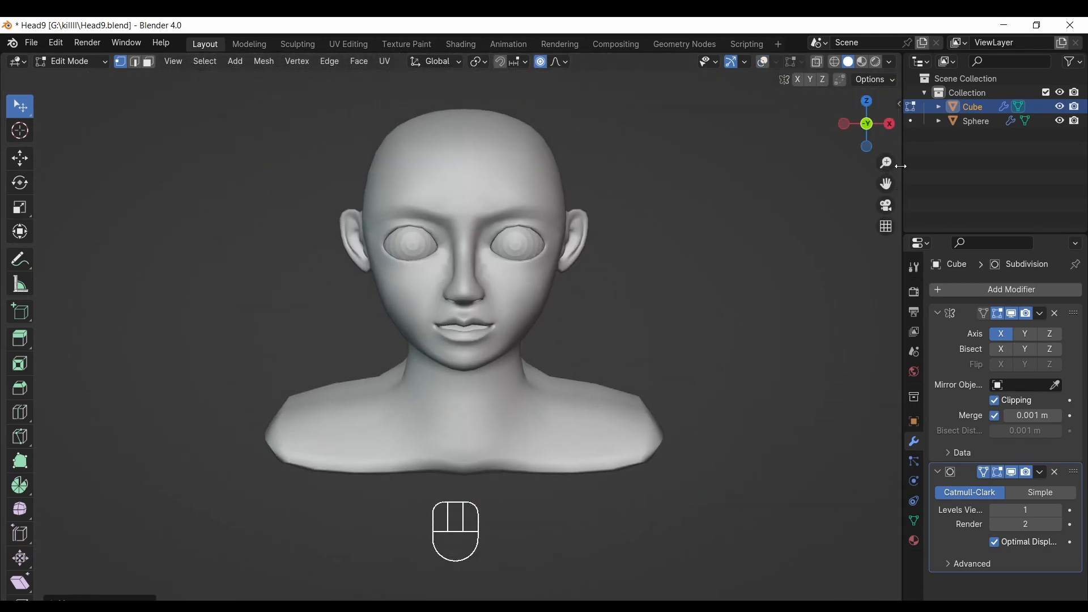
Cut a new edge loop around the middle of each shoulder and keep Optimal Display turned on.
click(995, 542)
drag(866, 125, 1062, 149)
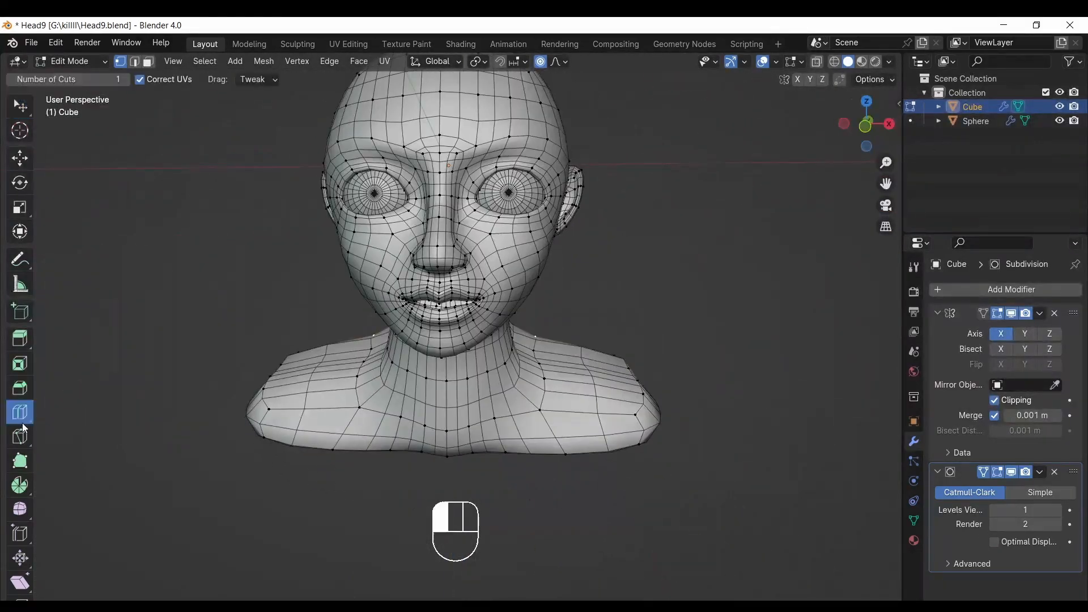
drag(594, 384, 595, 384)
drag(867, 123, 856, 272)
click(994, 542)
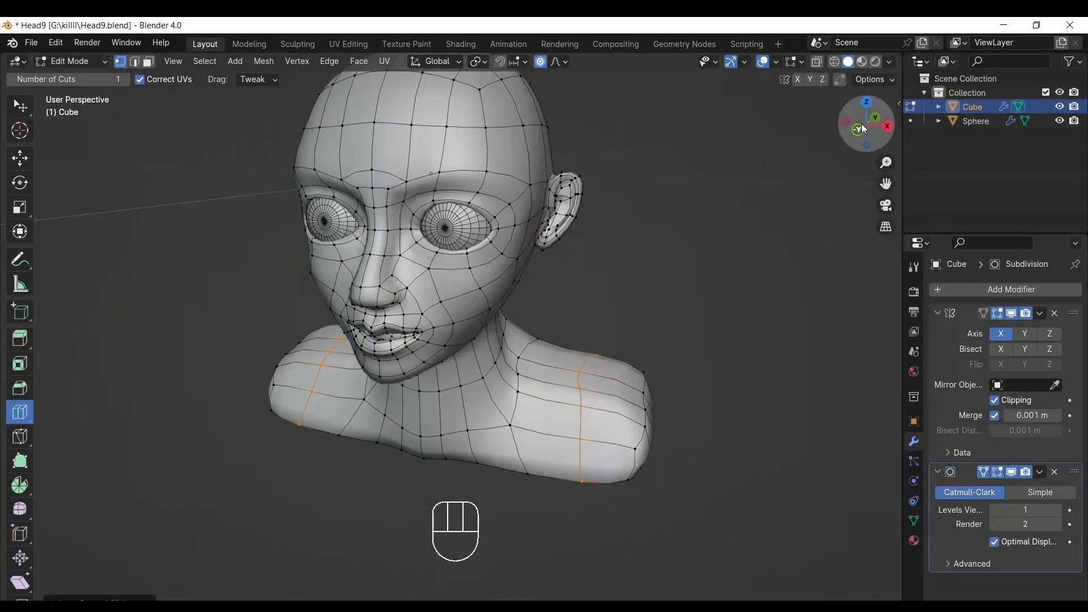
Reposition the outer shoulder vertices and adjust the shoulder-top vertices with Shrink/Fatten to round the shoulders.
click(864, 125)
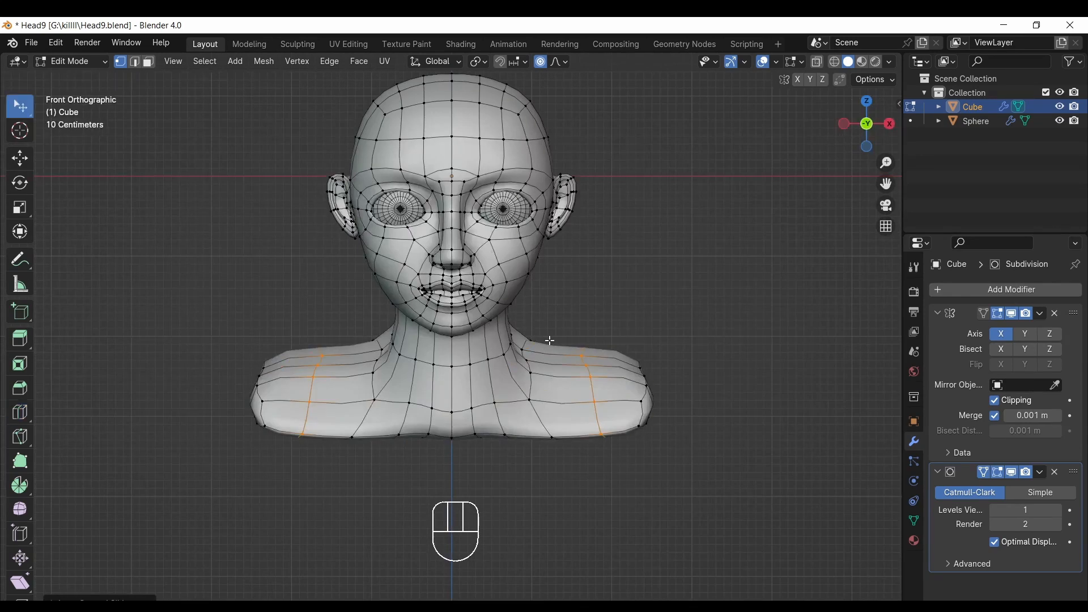
key(ctrl+z)
click(888, 124)
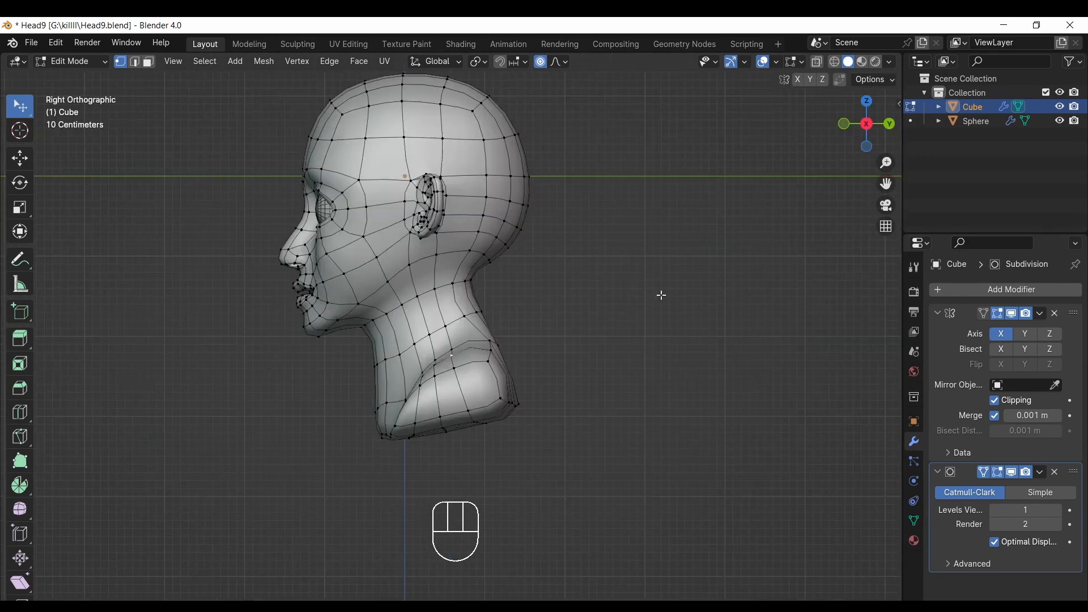
drag(472, 392, 471, 395)
click(844, 124)
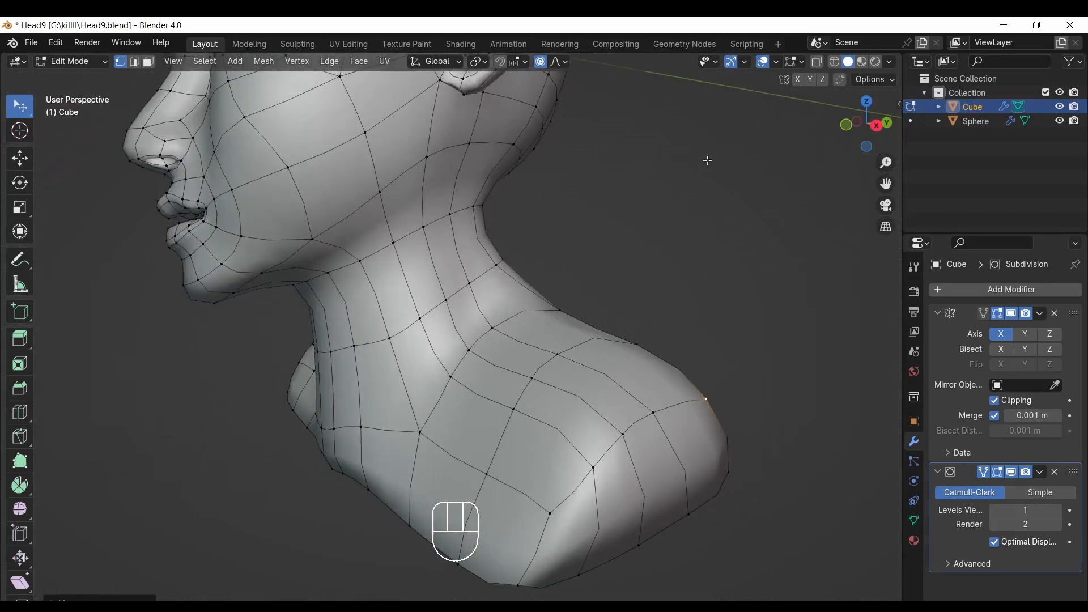
key(alt+s)
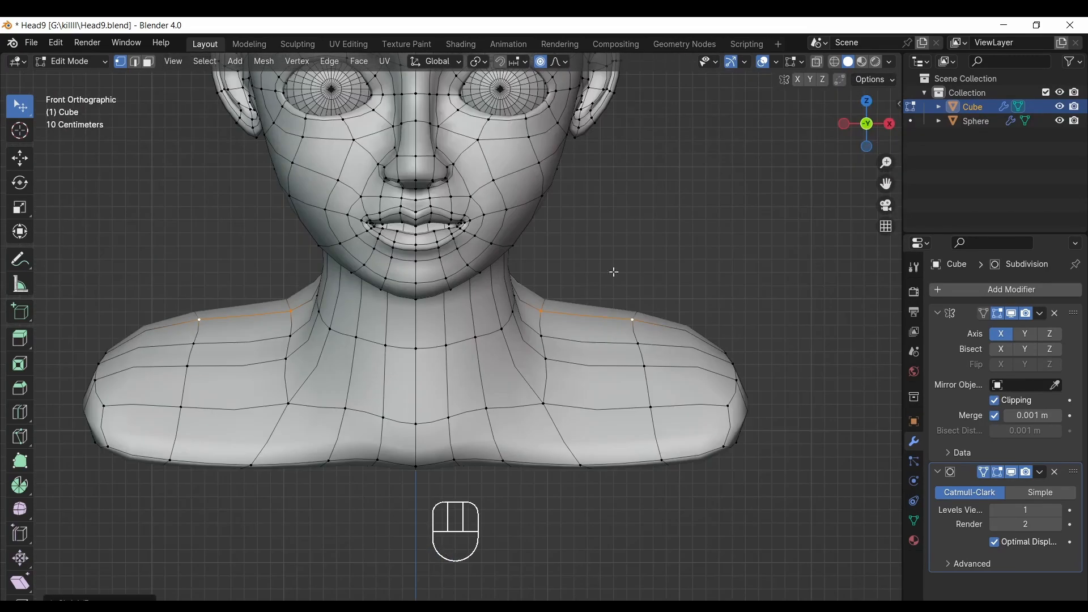
Move the vertices where the shoulders meet the neck up and outward, redoing the first attempt.
drag(542, 310, 554, 281)
key(ctrl+z)
drag(541, 336, 564, 312)
Examine the whole bust's front and side silhouettes with the overlays hidden.
key(shift+alt+z)
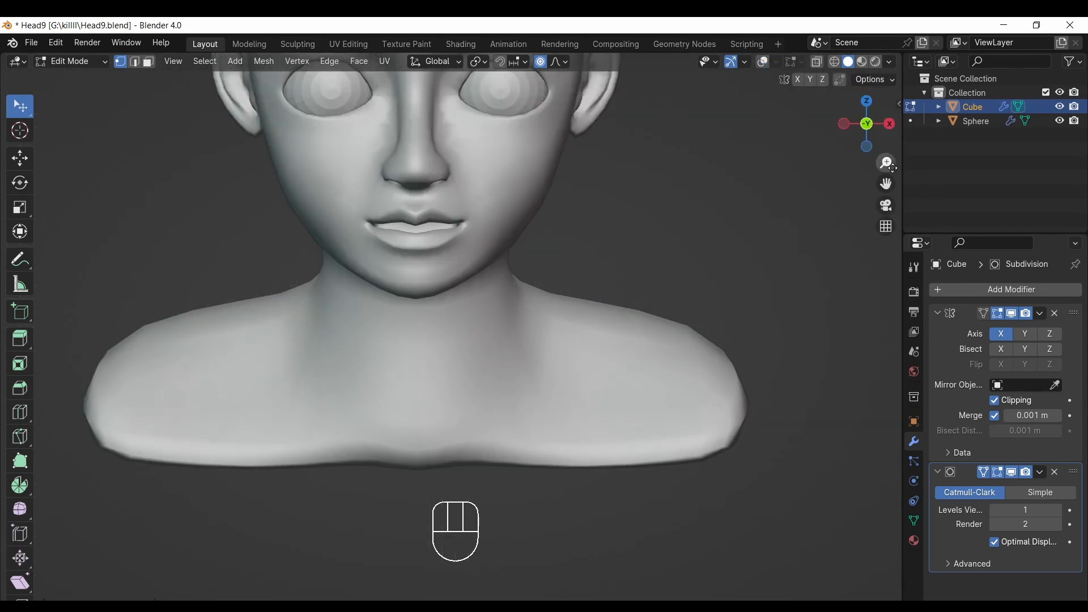
drag(885, 163, 886, 174)
drag(885, 184, 885, 292)
drag(886, 162, 885, 177)
click(763, 62)
key(shift+alt+z)
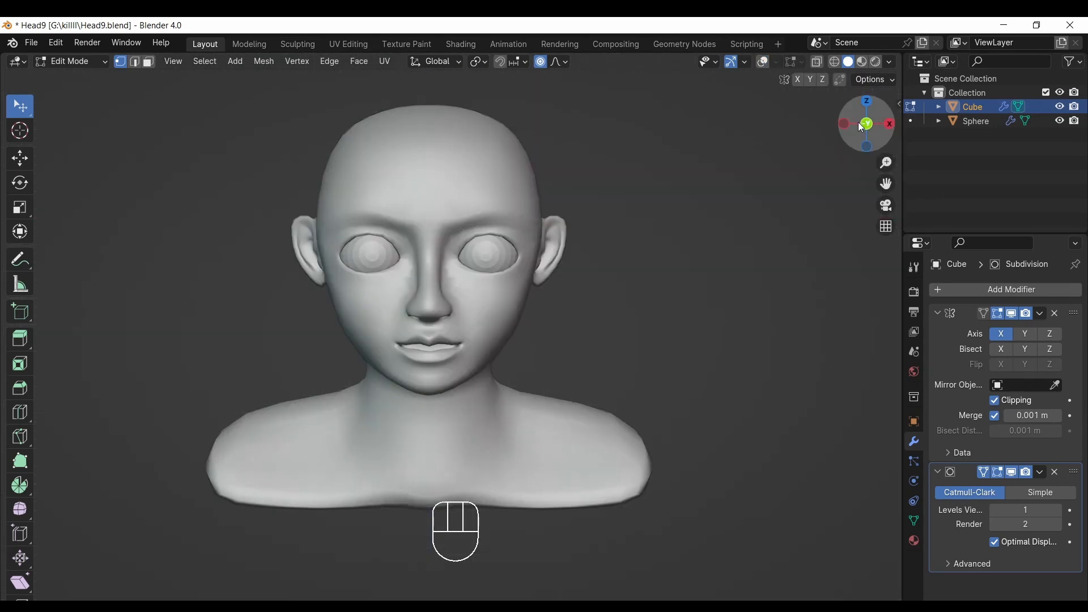
mouse_move(872, 126)
mouse_down()
mouse_move(851, 123)
mouse_move(873, 123)
mouse_up()
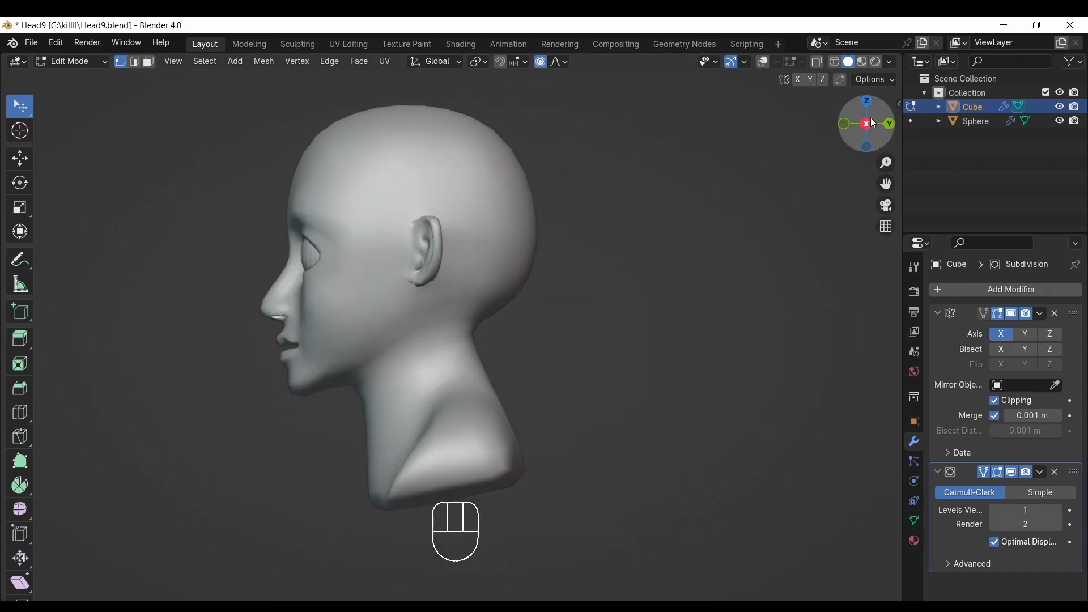
click(843, 126)
Move the lower front shoulder vertex back by about 0.24 m and shift the shoulder-end vertices backward.
drag(886, 184, 886, 122)
click(763, 62)
drag(875, 136, 788, 135)
click(399, 434)
key(g)
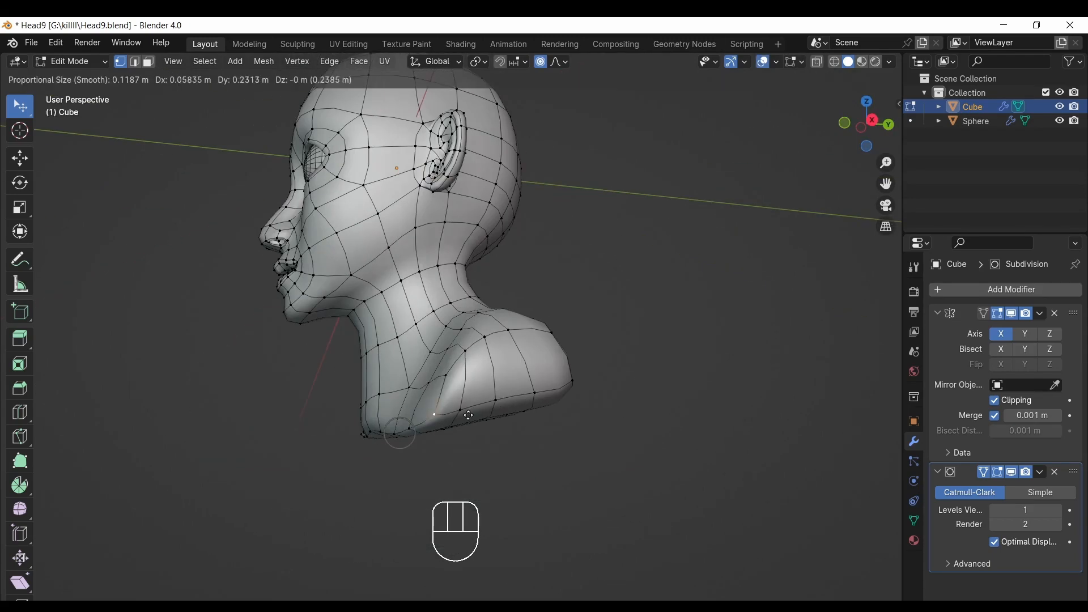
click(519, 396)
drag(535, 392, 544, 395)
drag(508, 330, 521, 327)
Move the lower outer front shoulder vertices along the Y axis with a proportional editing size of about 1.4 m.
click(762, 61)
drag(867, 123, 896, 249)
click(763, 62)
key(g)
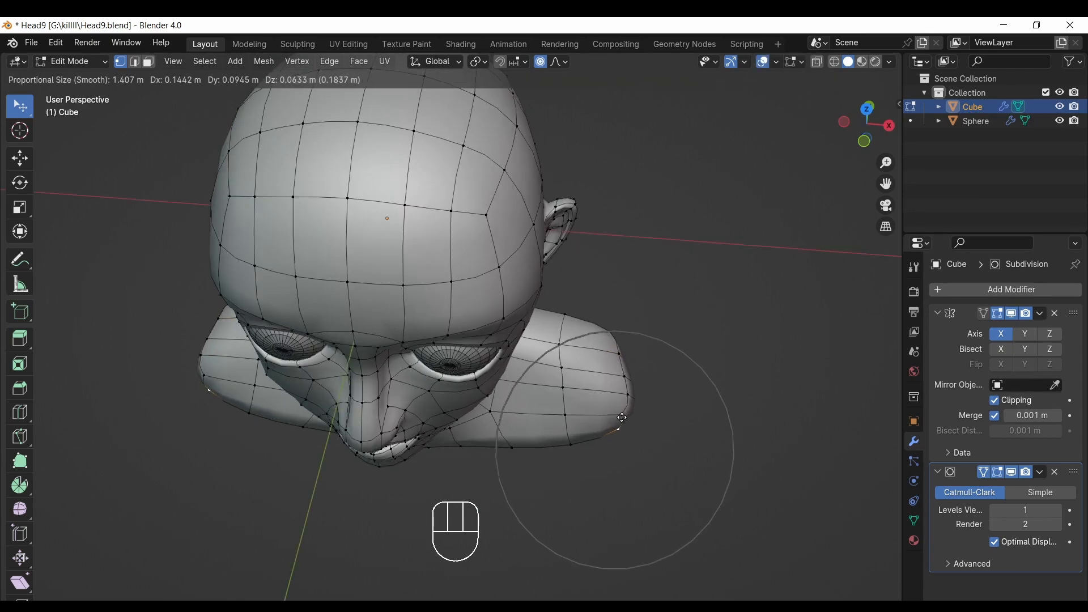
key(y)
click(624, 396)
Return to the front view and save the bust file.
click(862, 140)
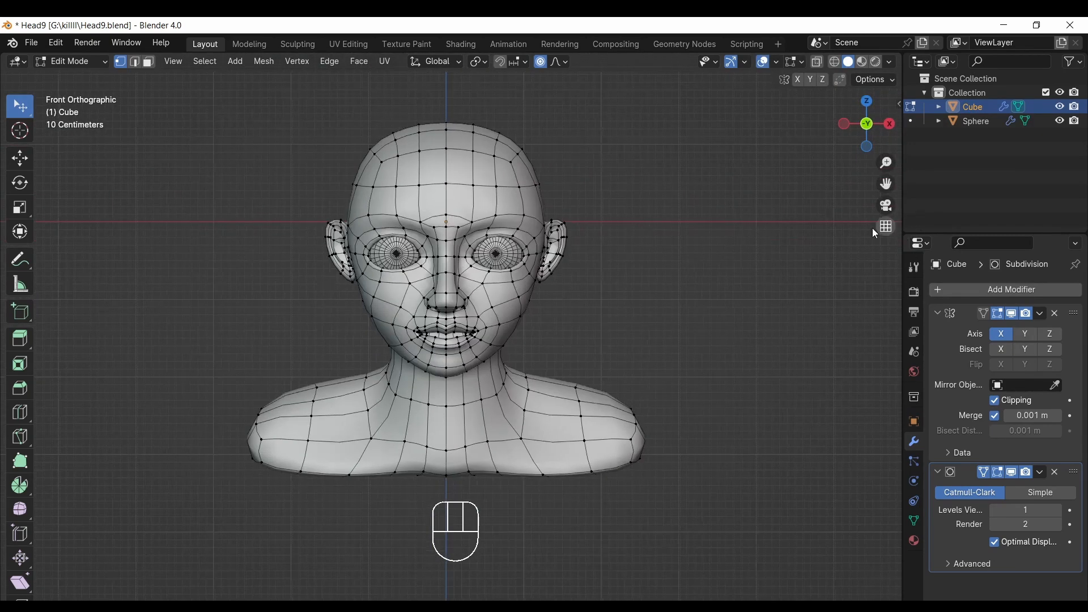
click(29, 44)
click(80, 163)
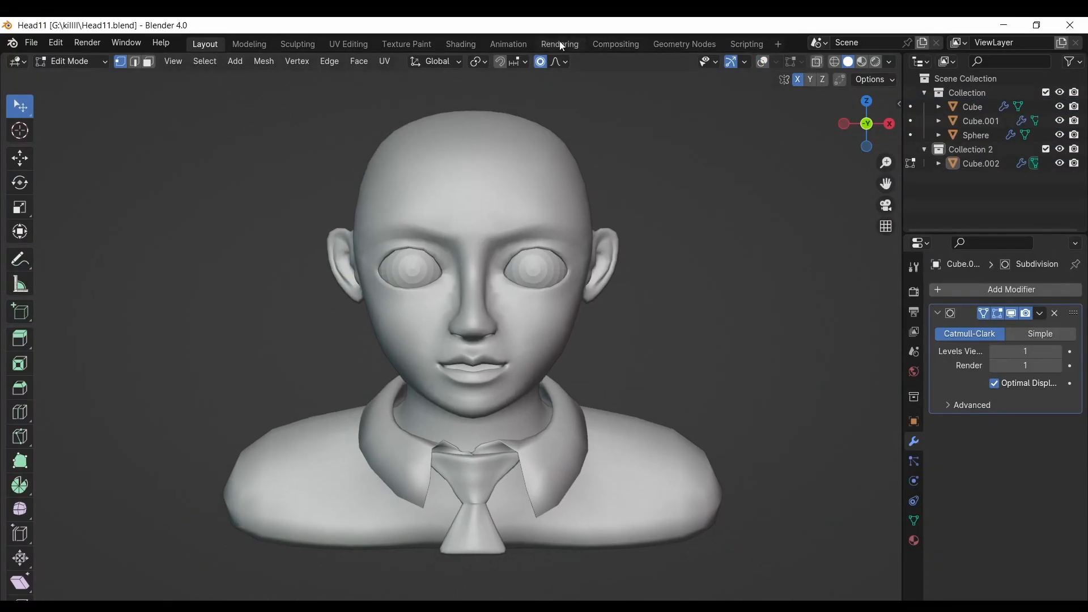
Switch to Object Mode, show the viewport overlays, and select the head mesh.
click(72, 61)
click(68, 75)
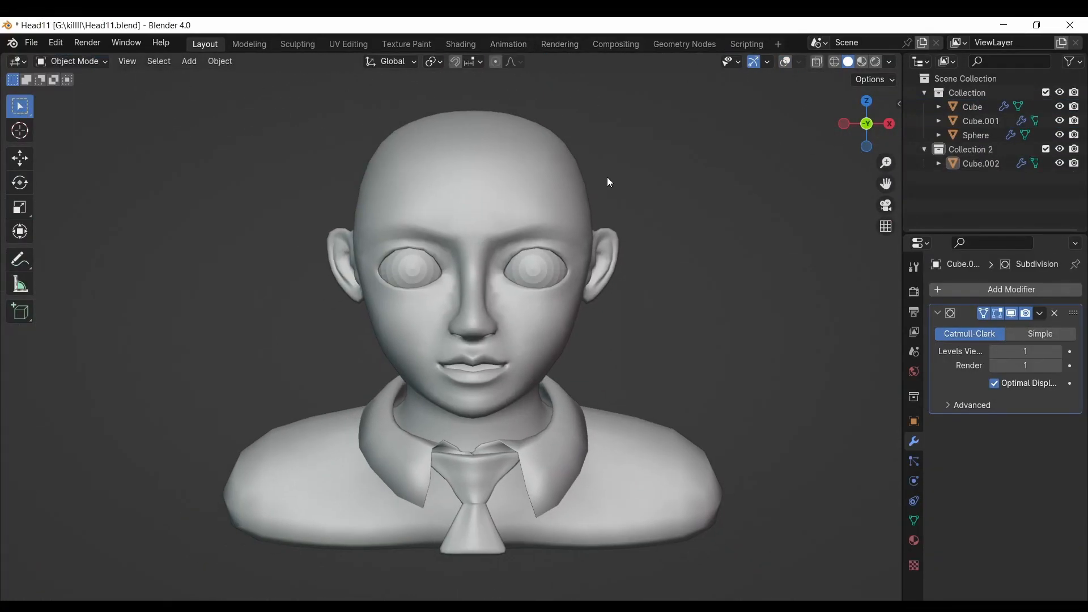
click(790, 61)
click(559, 164)
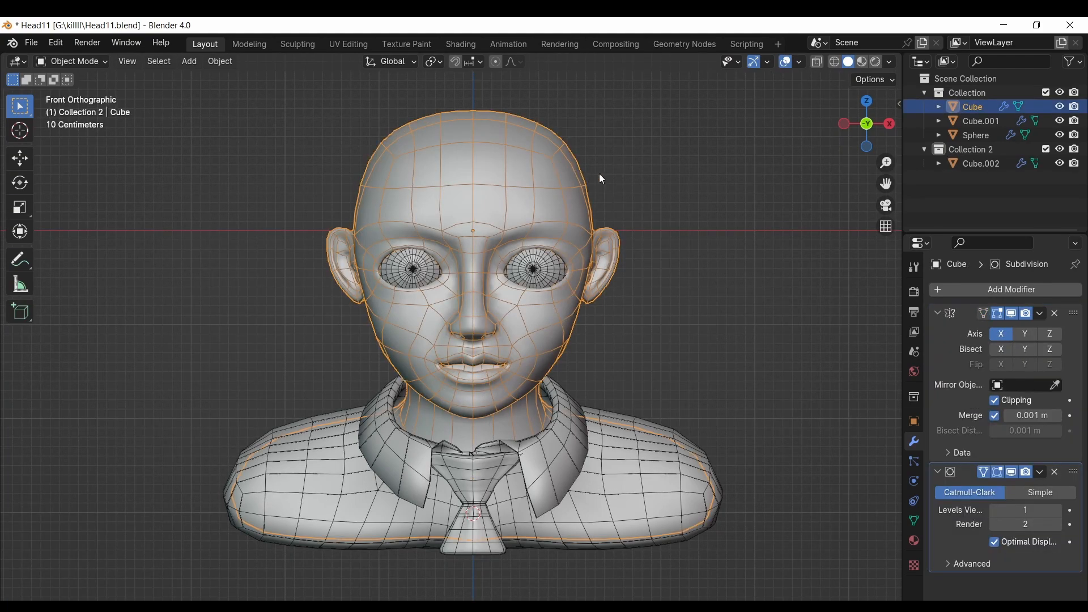
Apply Visual Geometry to Mesh on the head to bake its mirror and subdivision modifiers.
drag(885, 163, 885, 185)
drag(862, 136, 780, 151)
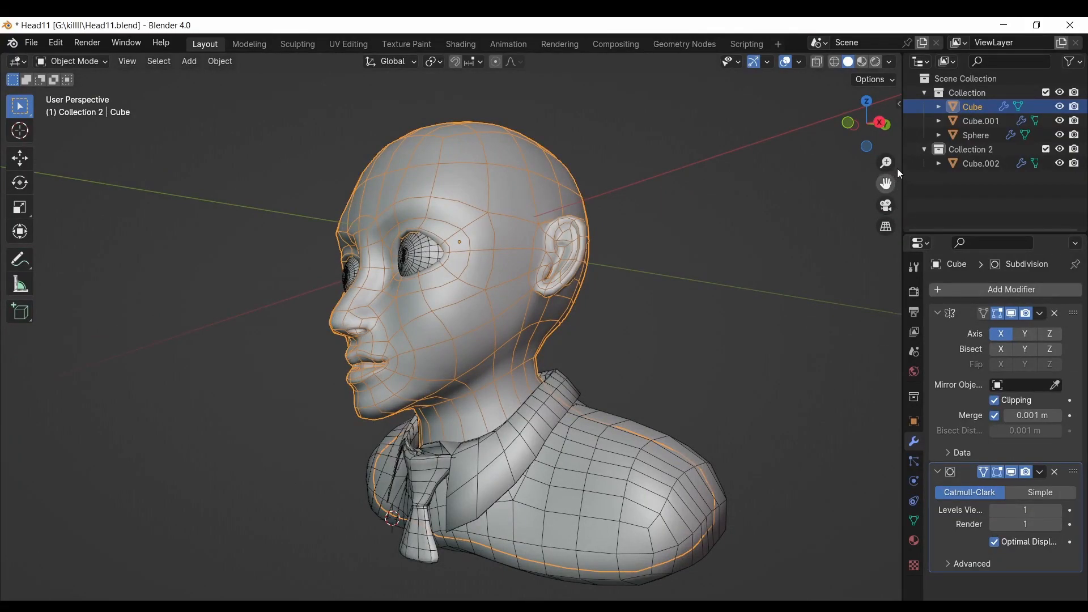
drag(867, 121, 1002, 147)
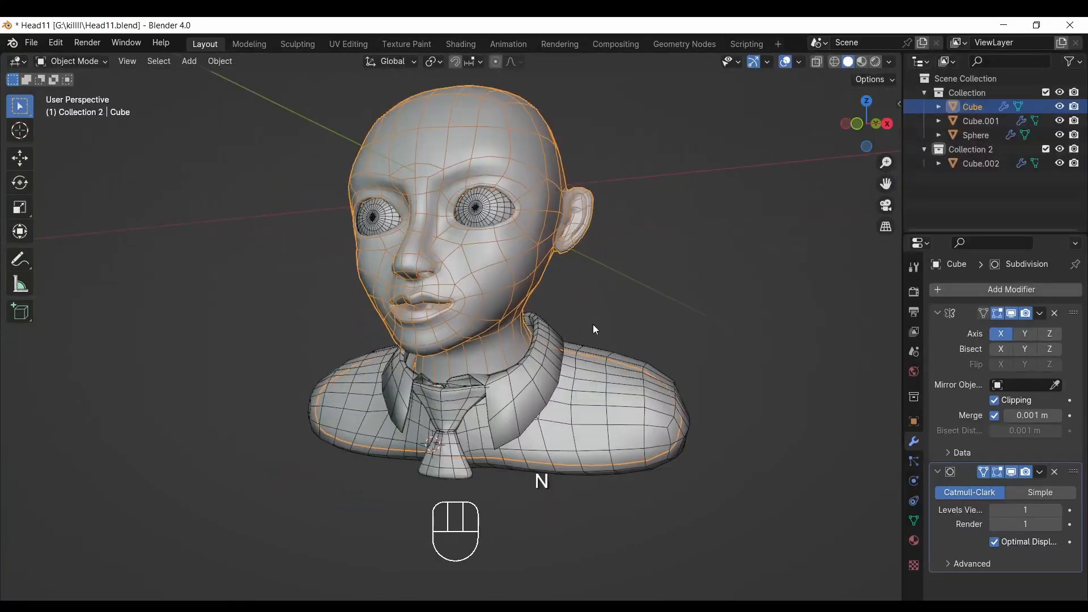
key(ctrl+a)
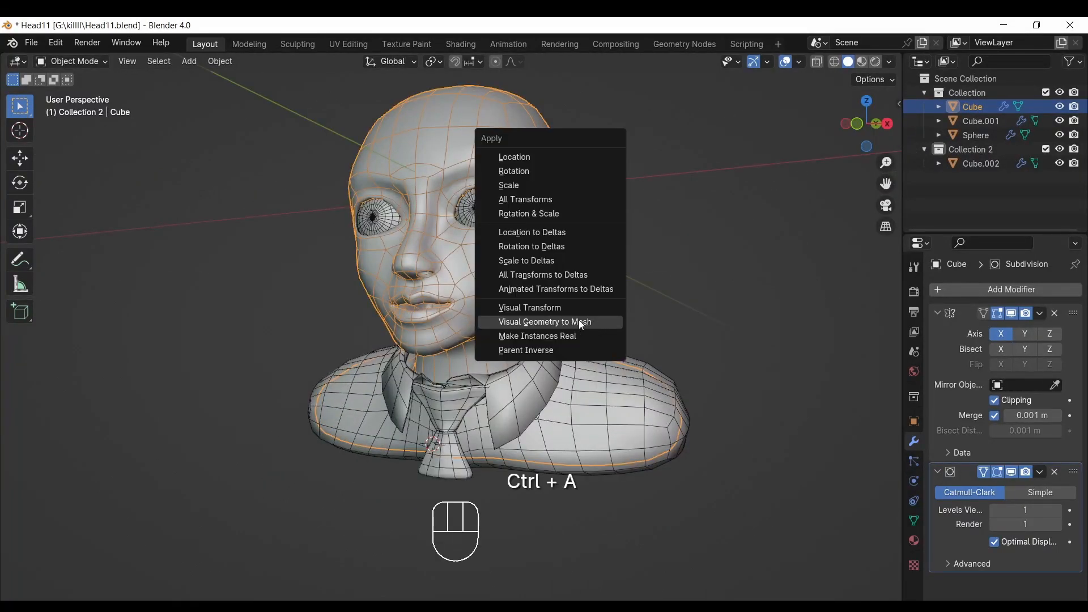
click(580, 322)
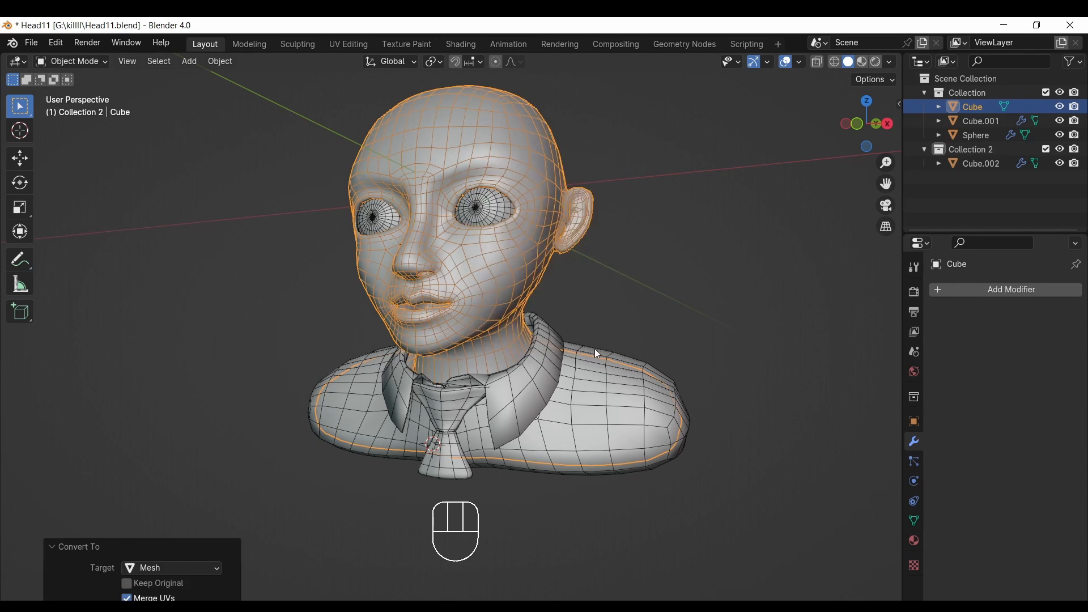
key(KP_1)
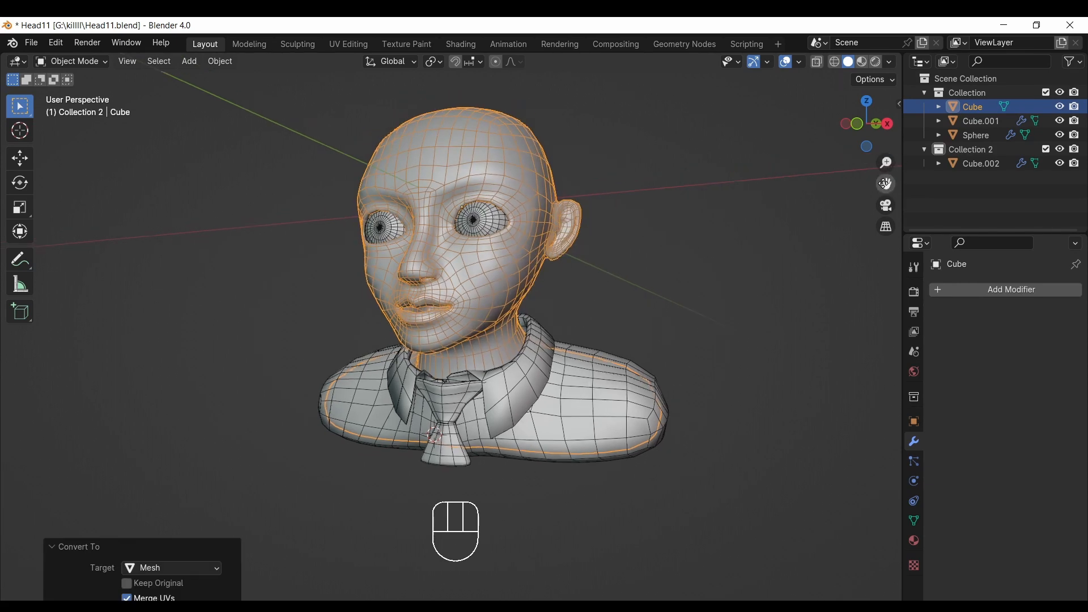
drag(885, 182, 864, 161)
click(863, 174)
click(886, 226)
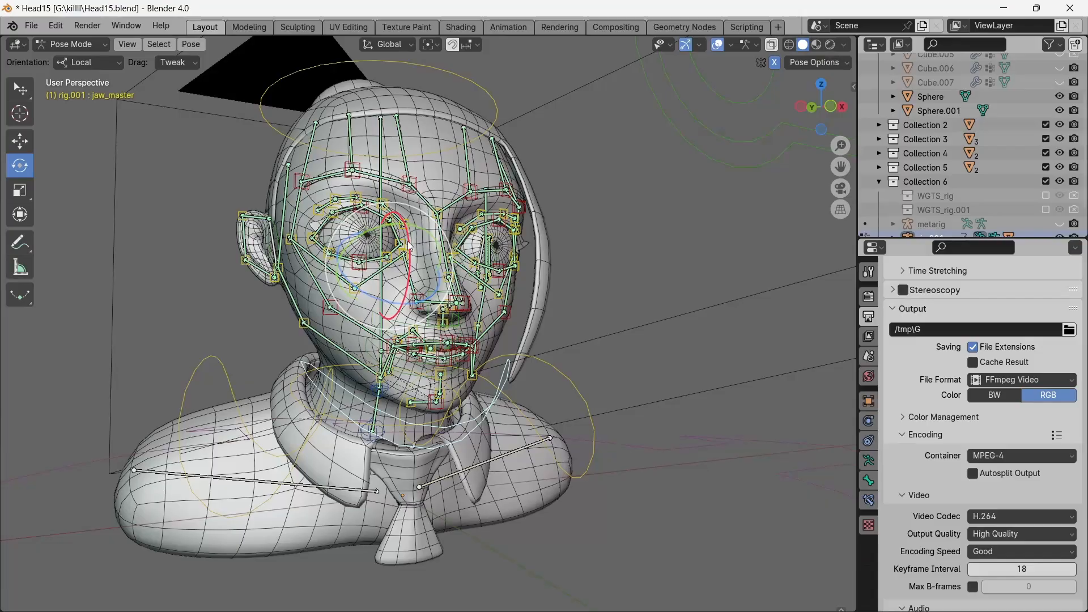
Rotate the face rig's jaw_master bone to open the mouth.
drag(401, 262, 404, 249)
drag(832, 115, 805, 112)
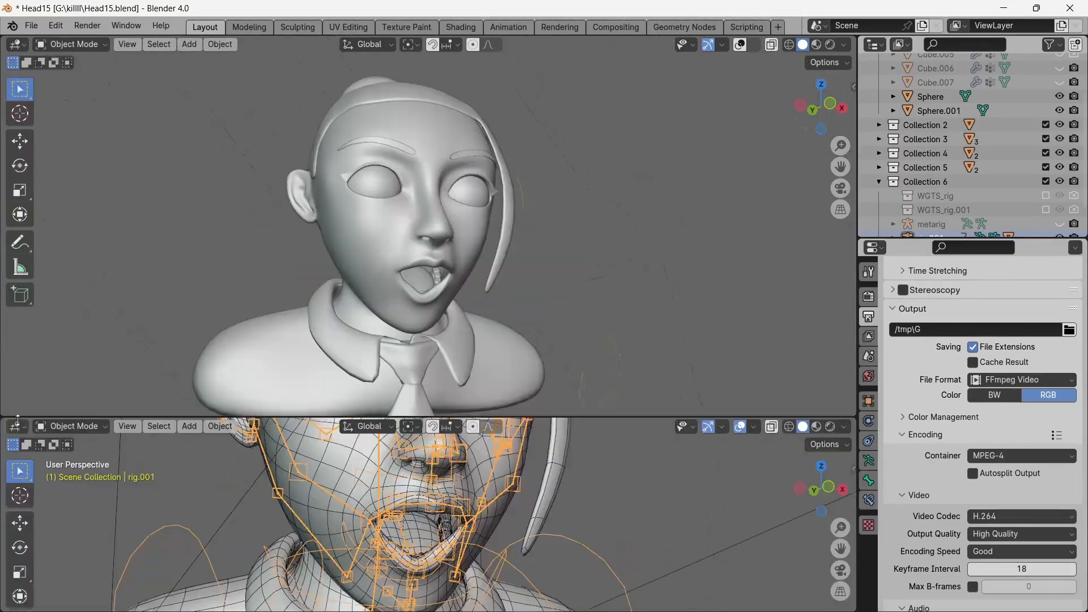
Change the lower area to the Asset Browser and place the Jaw - Stylized asset beside the head.
click(15, 429)
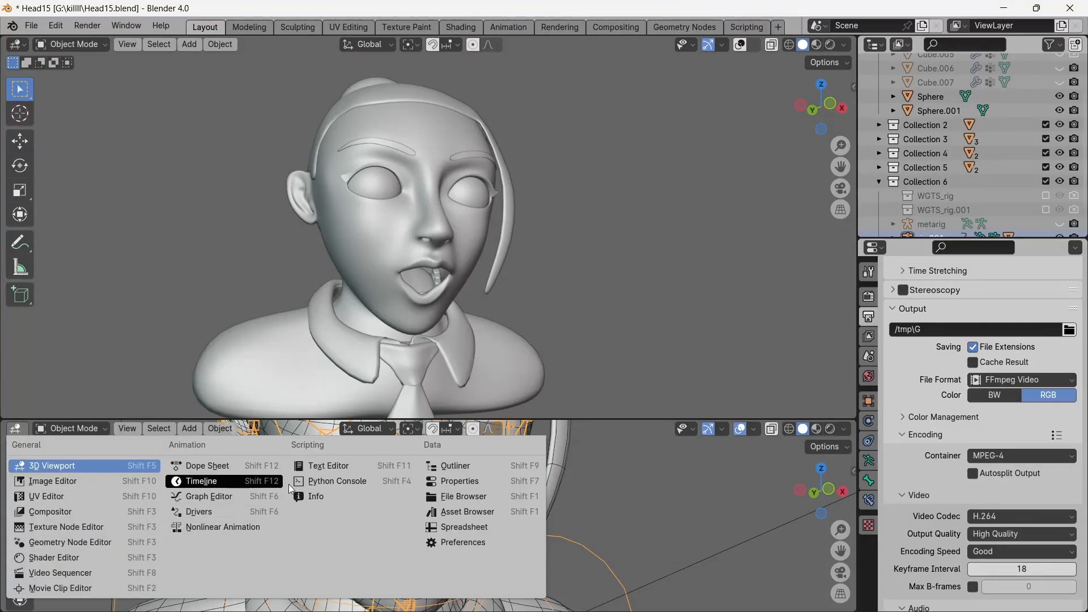
click(466, 511)
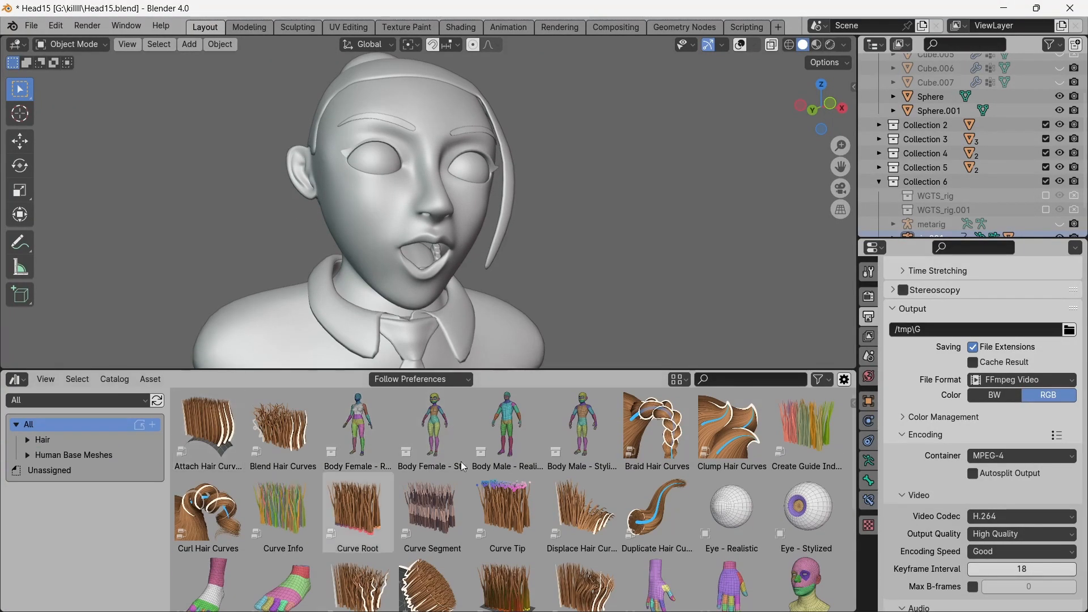
scroll(623, 464, down, 2)
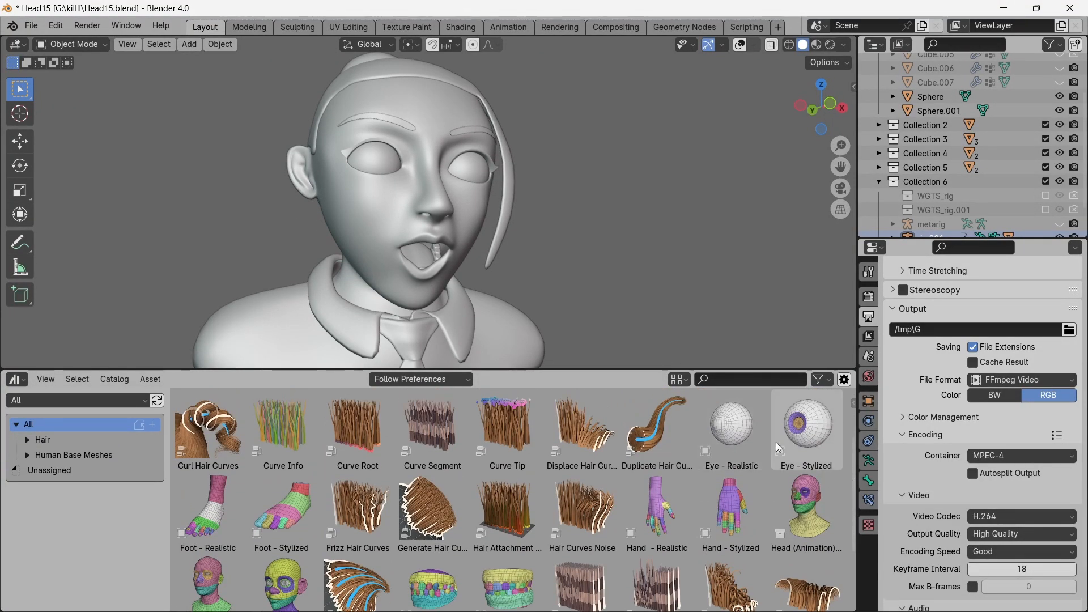
scroll(779, 448, down, 3)
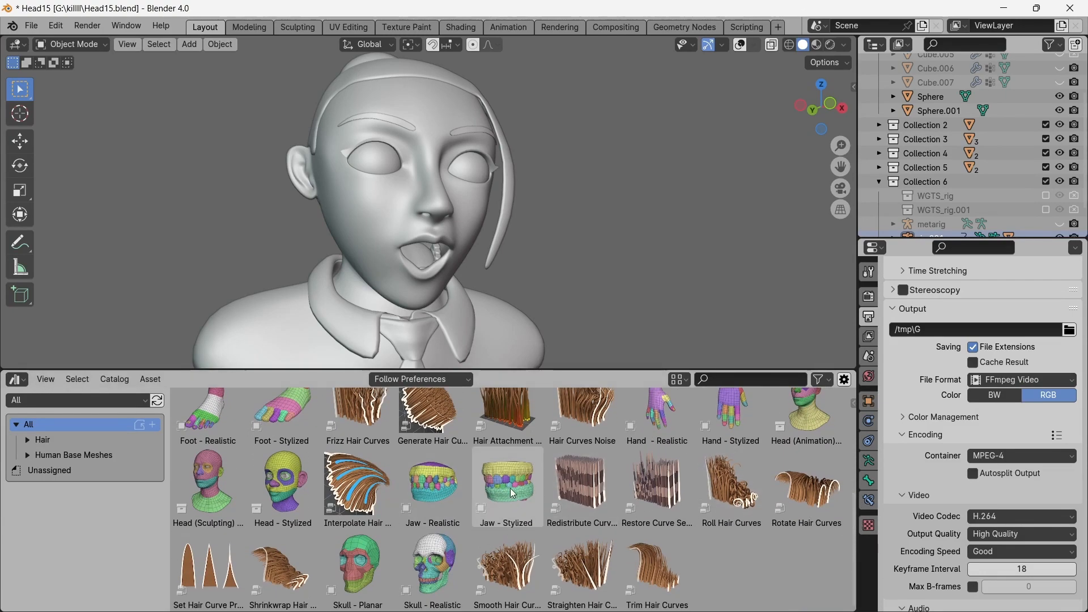
drag(543, 384, 645, 262)
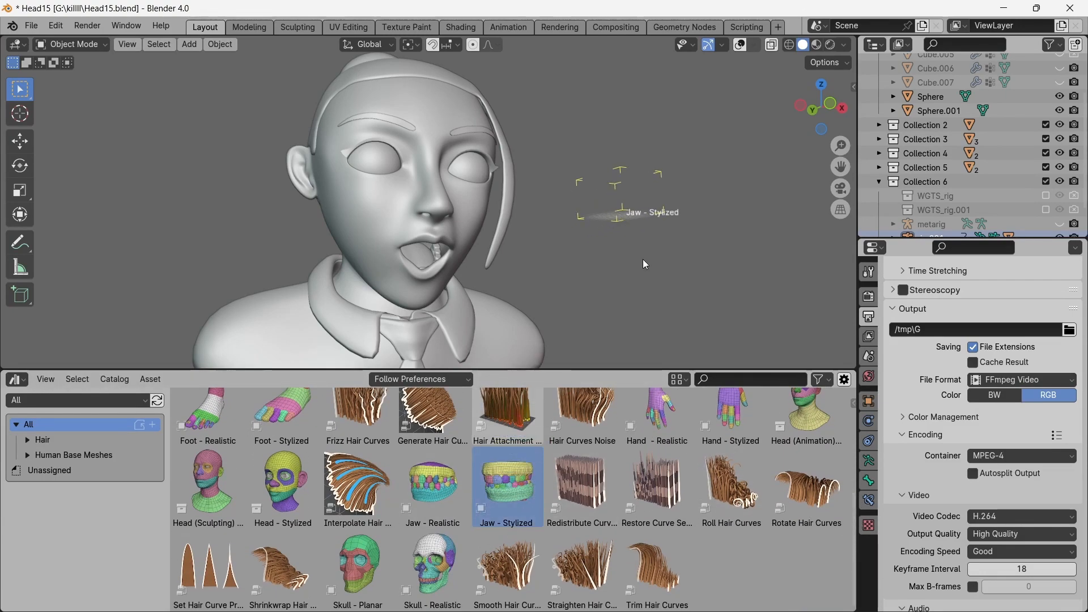
drag(829, 123, 721, 155)
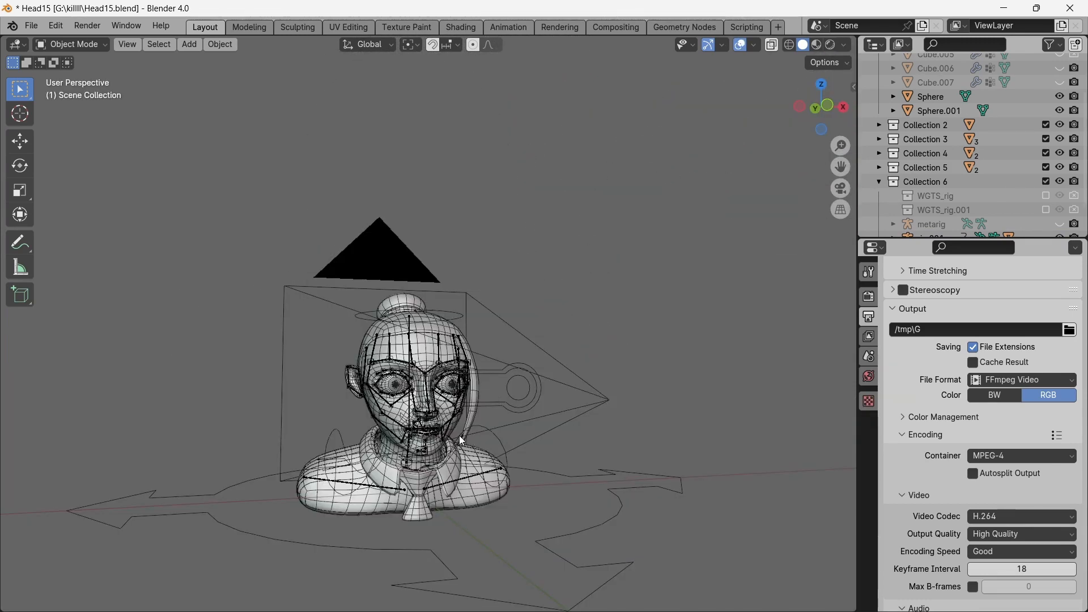
Add a Human (Meta-Rig) armature and lower it about 0.43 m along the Z axis.
key(shift+a)
mouse_move(462, 437)
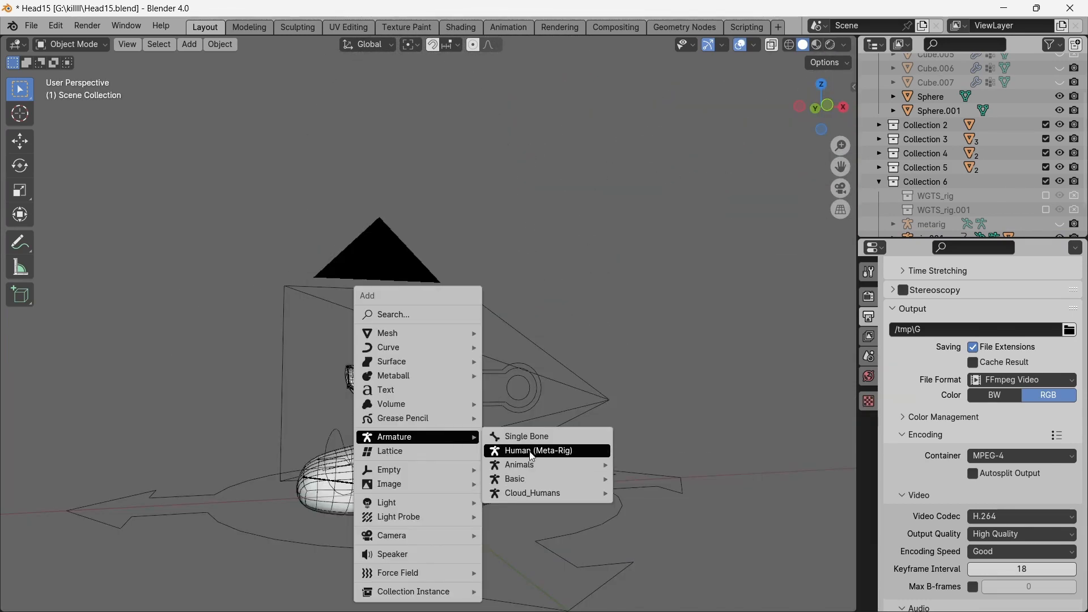
click(555, 451)
key(g)
key(z)
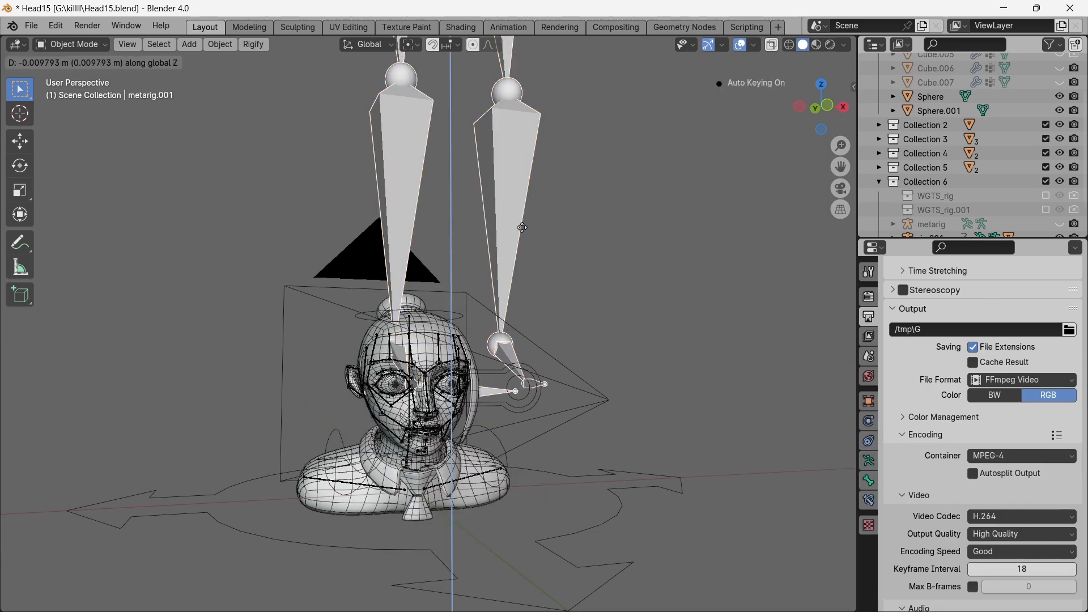
key(Return)
Lower the meta-rig further along the Z axis until its face bones reach the head's height, moving it about 0.12 m last.
key(g)
key(z)
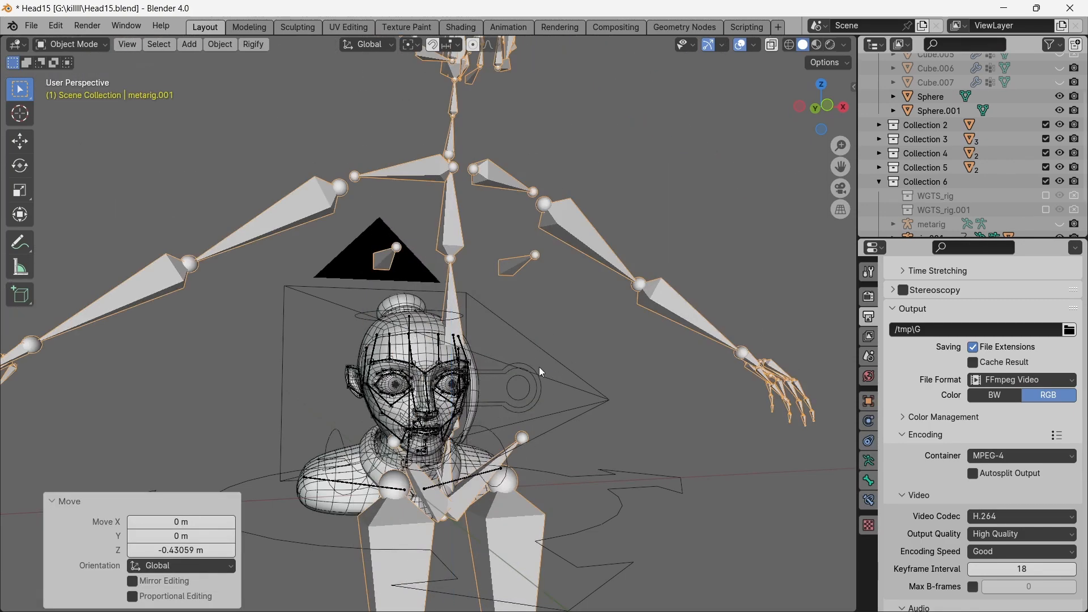
click(535, 575)
key(g)
key(z)
click(564, 371)
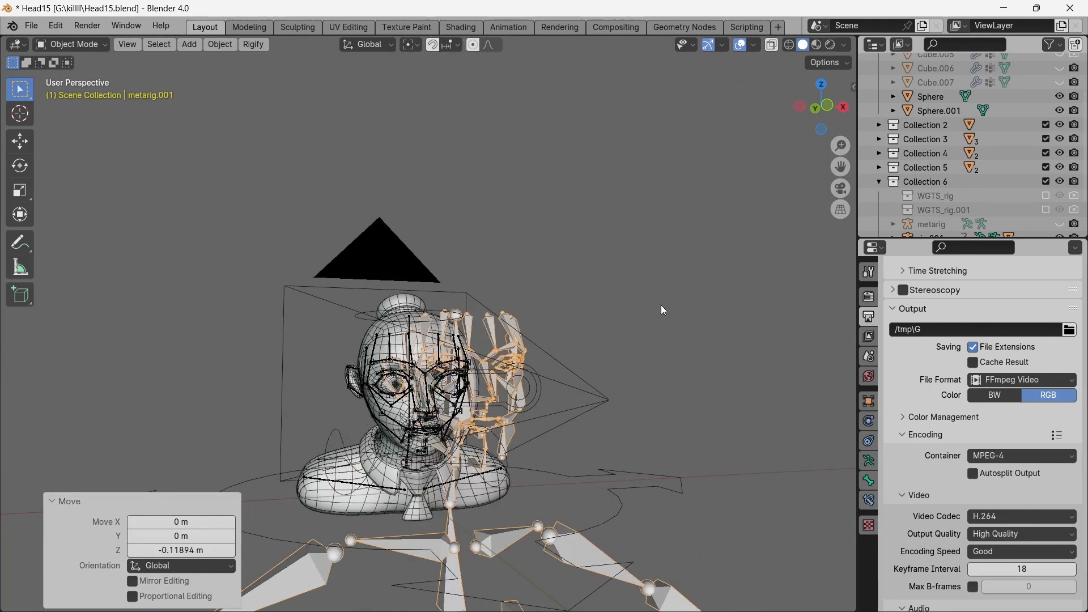
Move the meta-rig freely to the side of the head and remove it from the scene.
scroll(663, 309, up, 1)
drag(816, 114, 766, 116)
key(g)
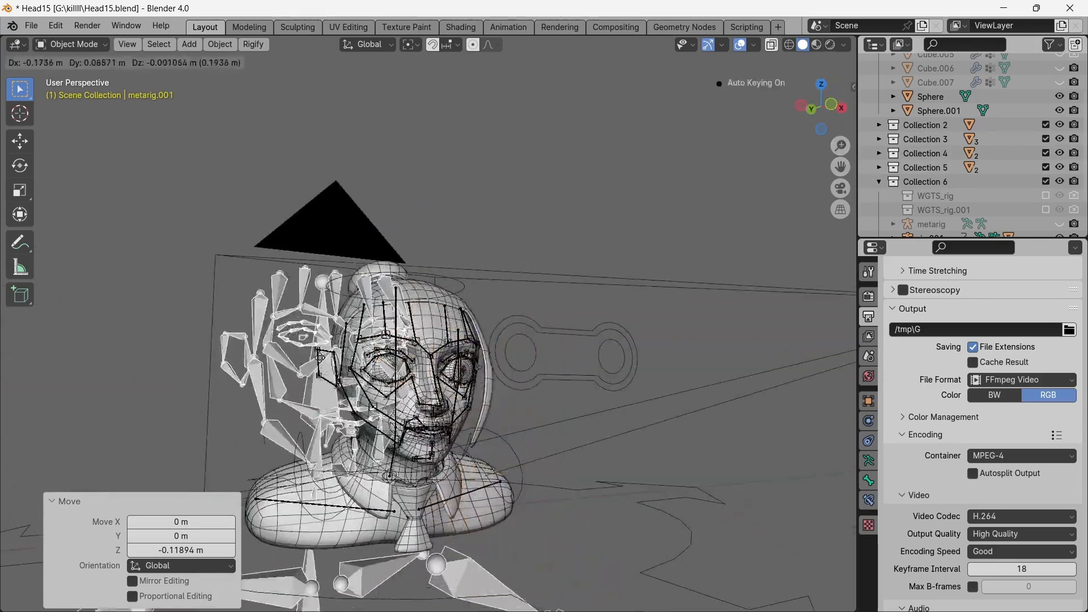
click(193, 342)
click(233, 354)
scroll(821, 163, up, 3)
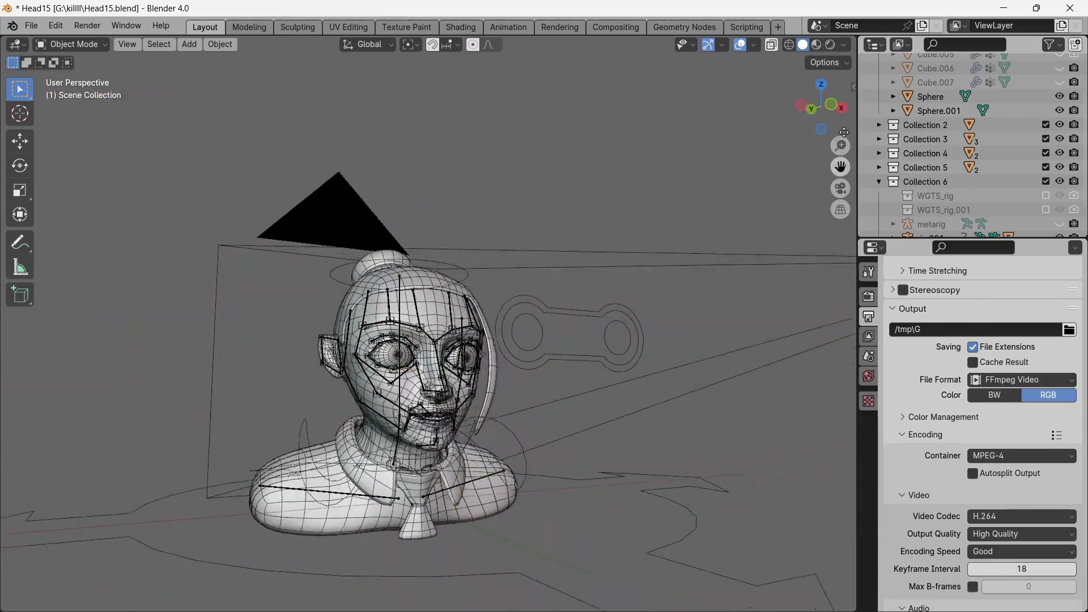
drag(839, 120, 807, 112)
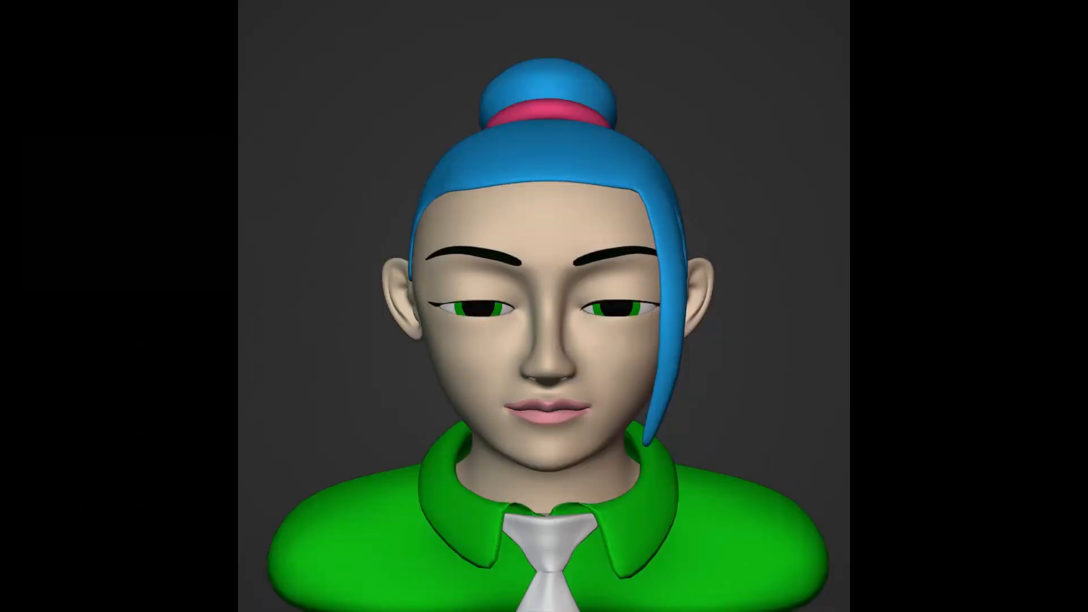